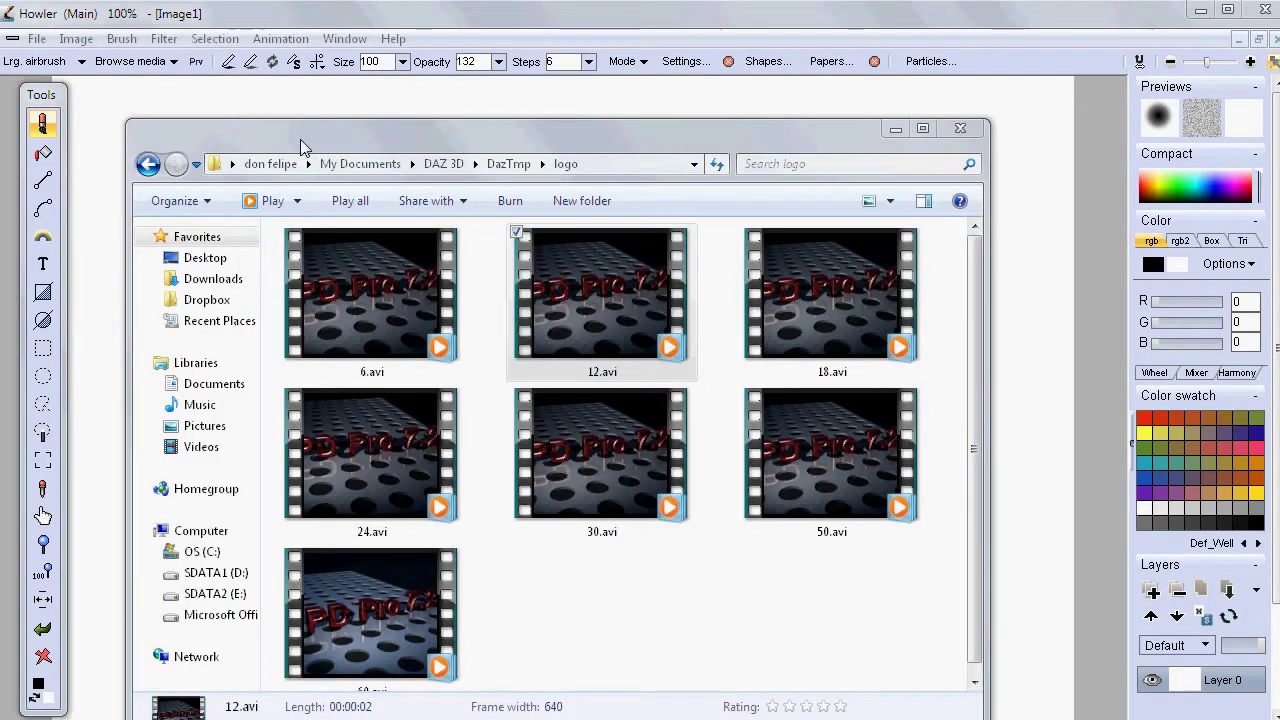
Step: Preview the 6.avi, 12.avi and 30.avi logo clips from the logo folder
left_click_drag(261, 132, 237, 116)
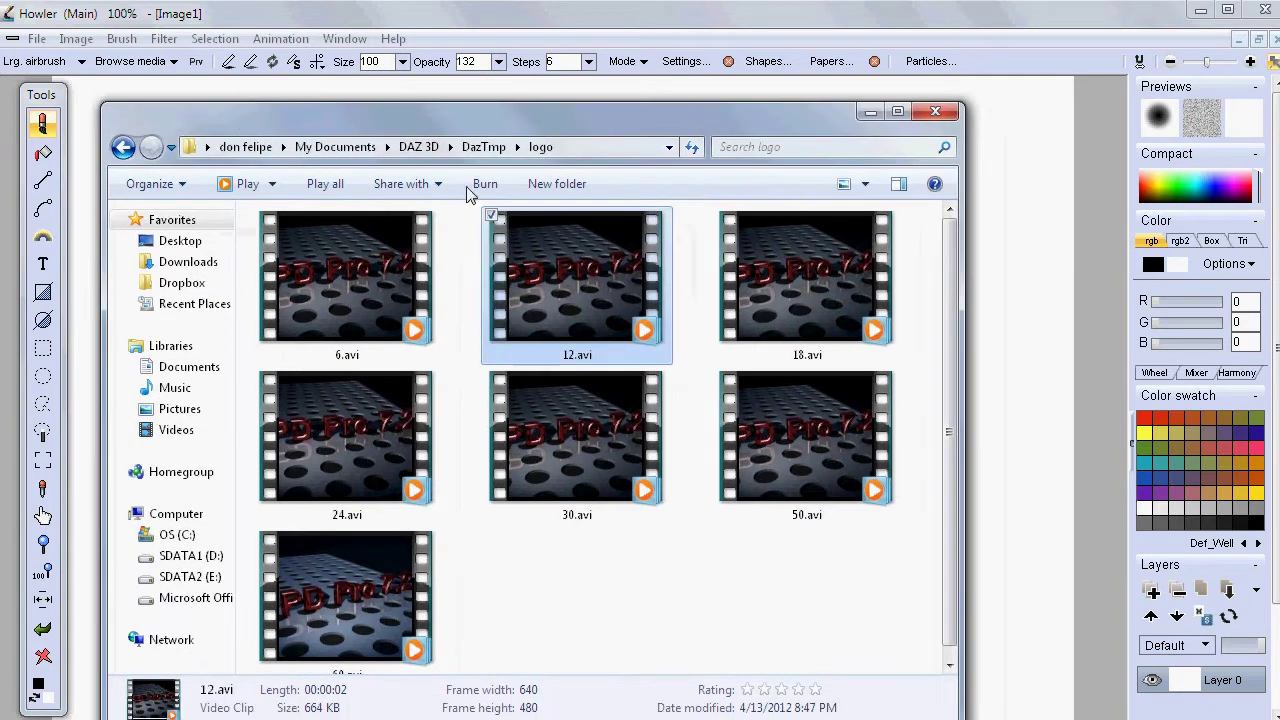
left_click(366, 282)
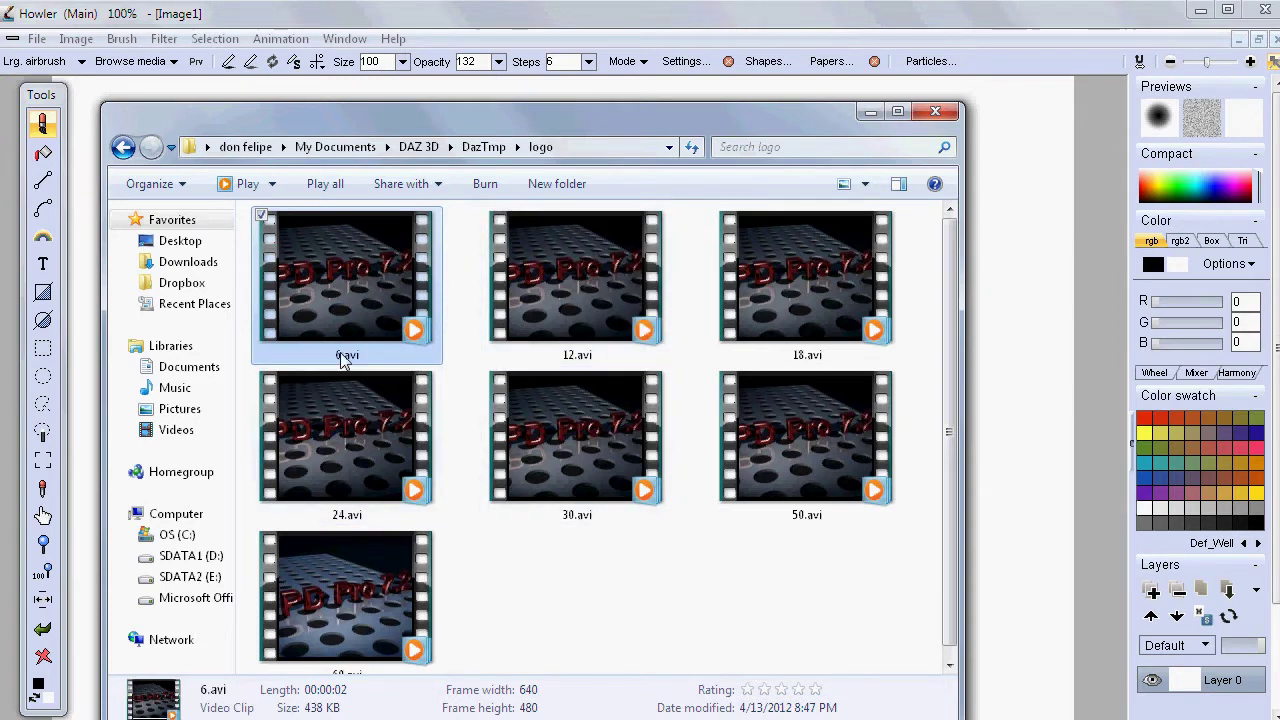
double_click(371, 289)
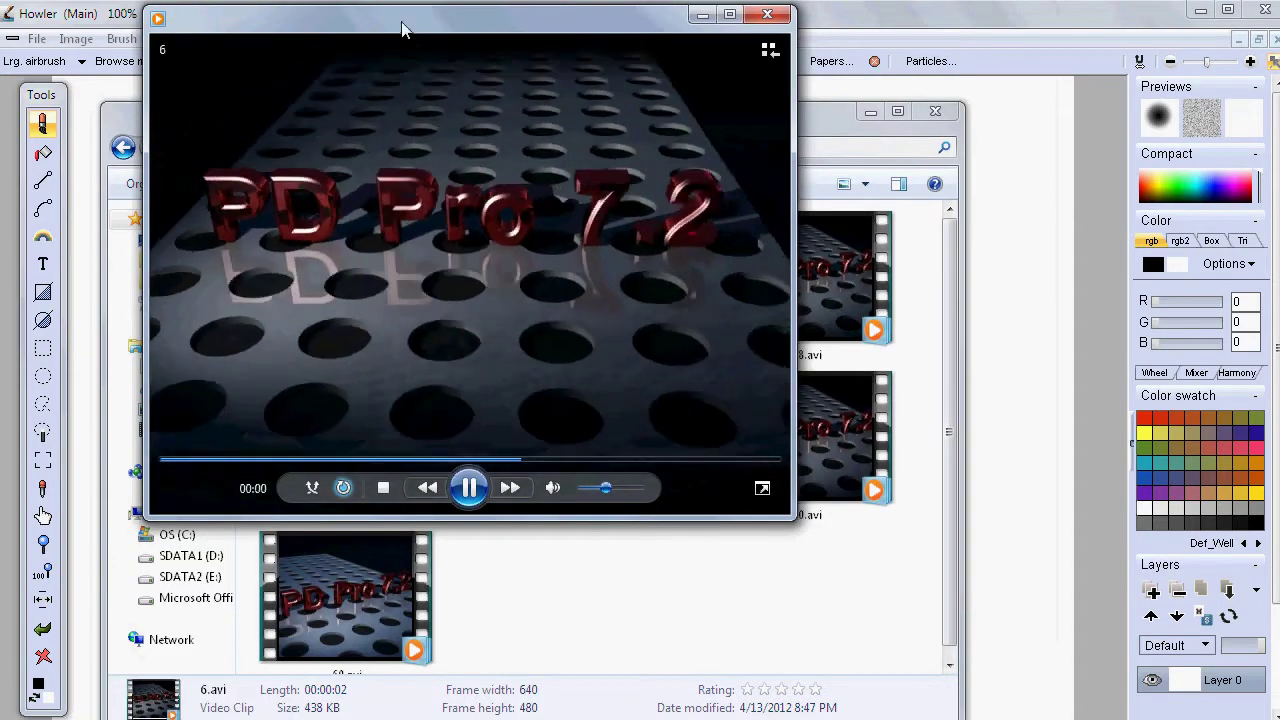
left_click_drag(401, 29, 436, 131)
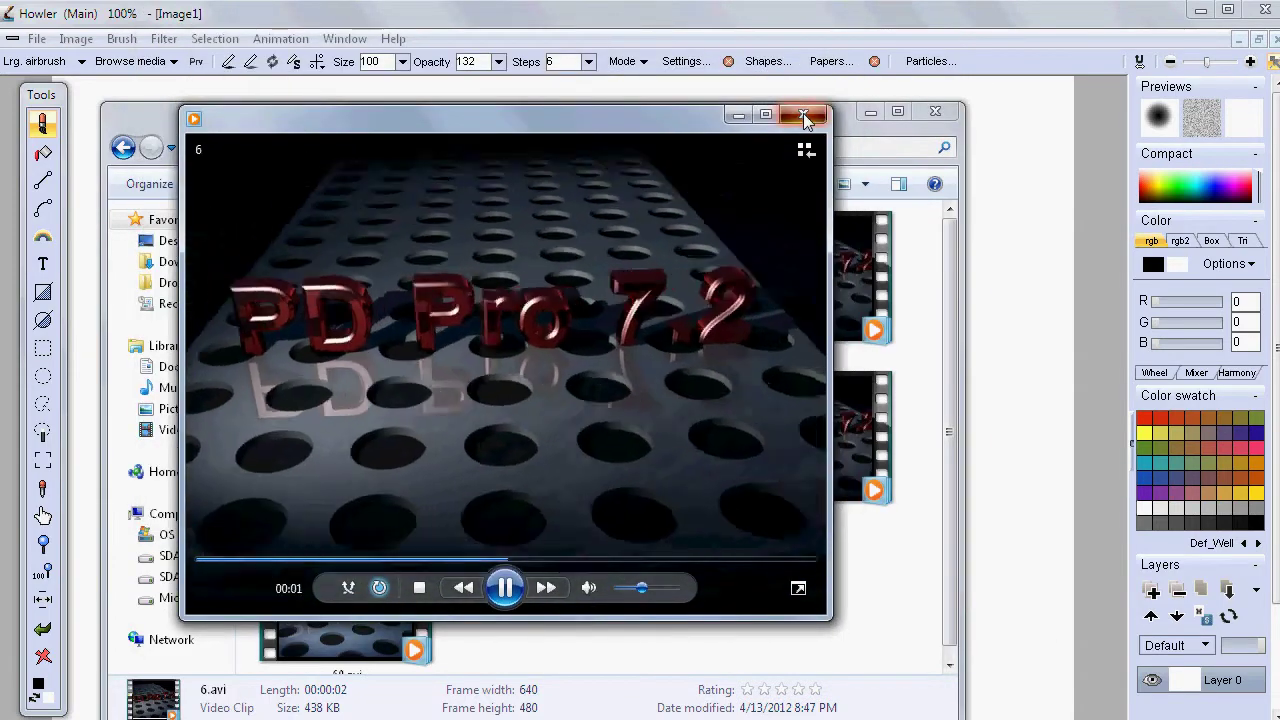
left_click(806, 118)
double_click(560, 285)
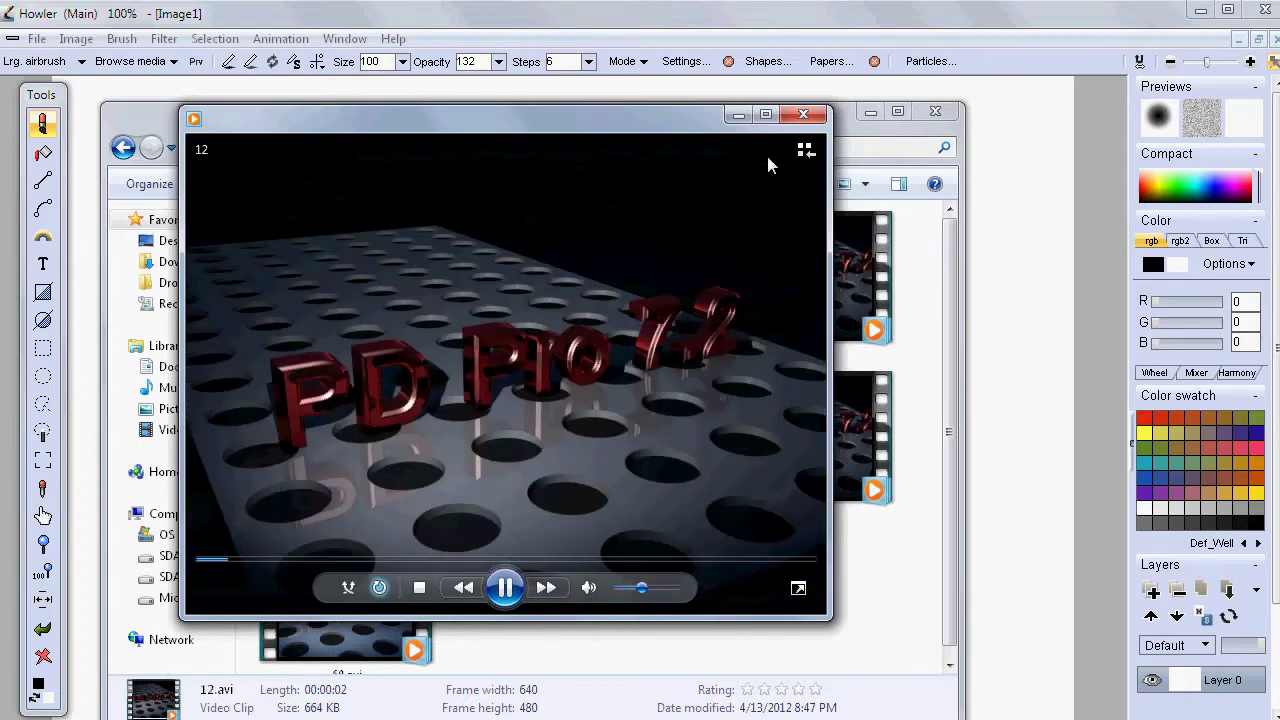
left_click(803, 114)
left_click(600, 425)
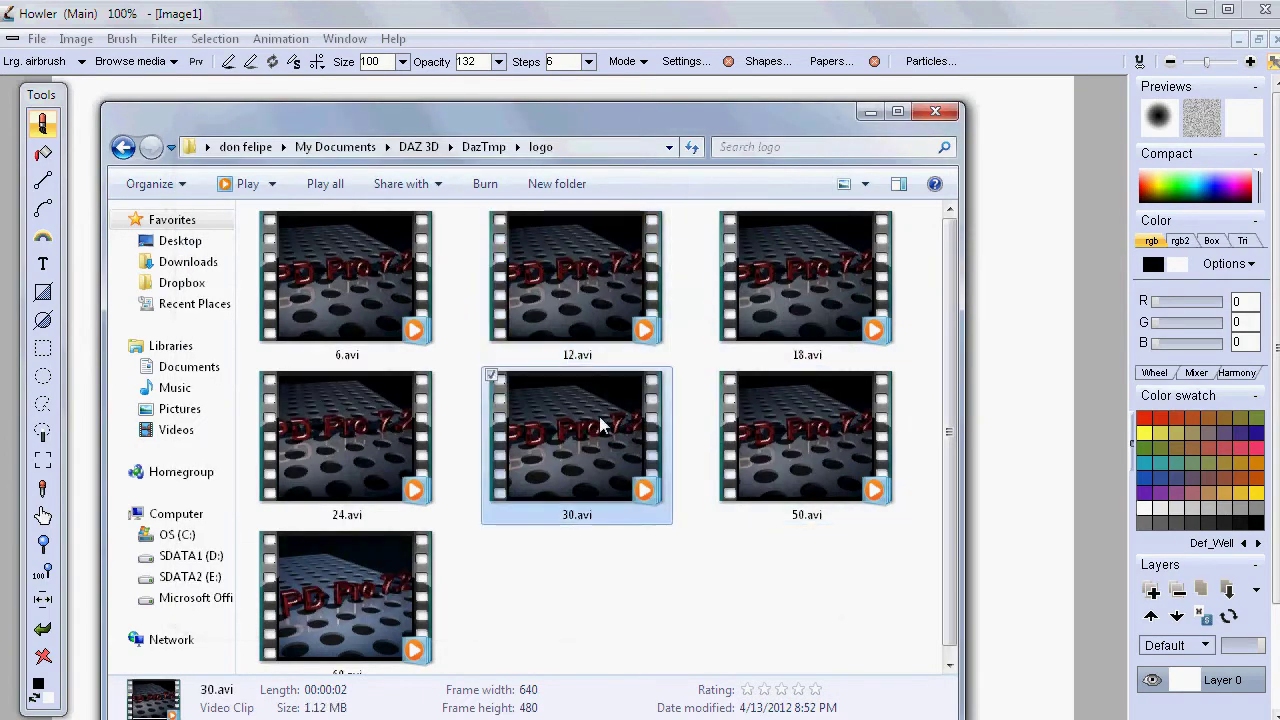
double_click(600, 425)
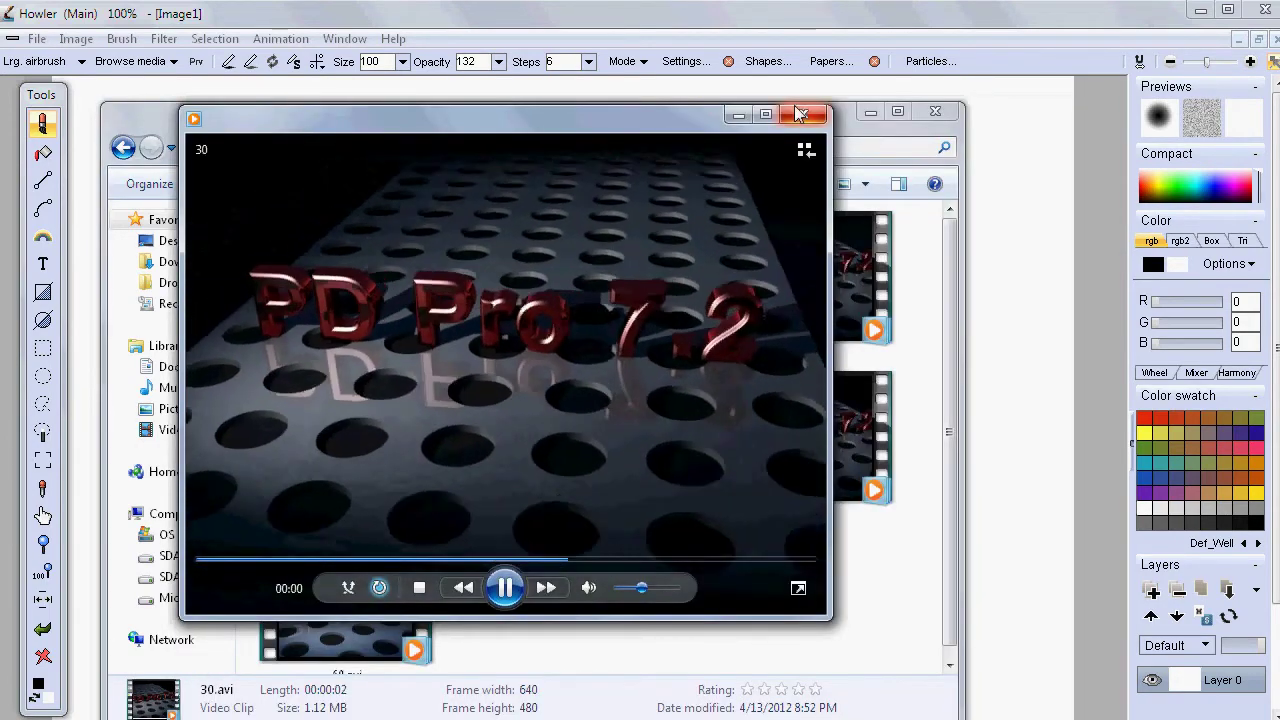
left_click(806, 114)
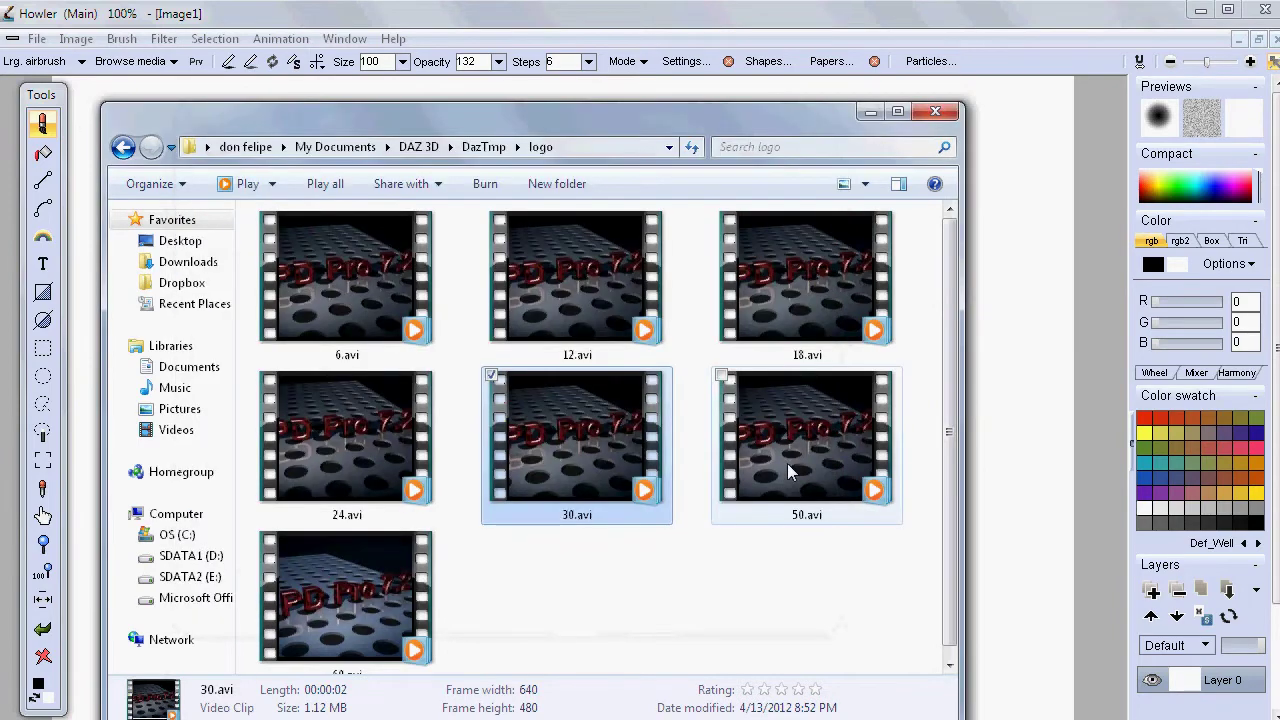
Step: Preview the 60.avi and 18.avi clips, then 12.avi once more
double_click(395, 577)
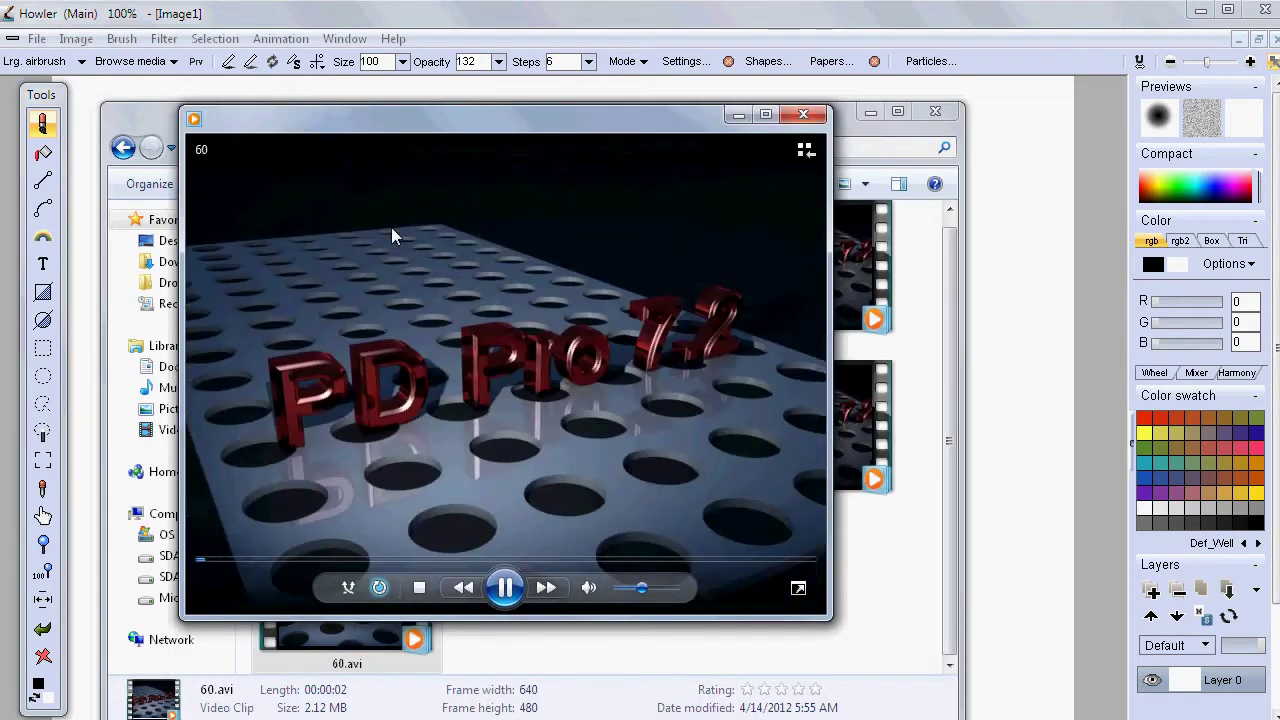
left_click(803, 114)
double_click(800, 265)
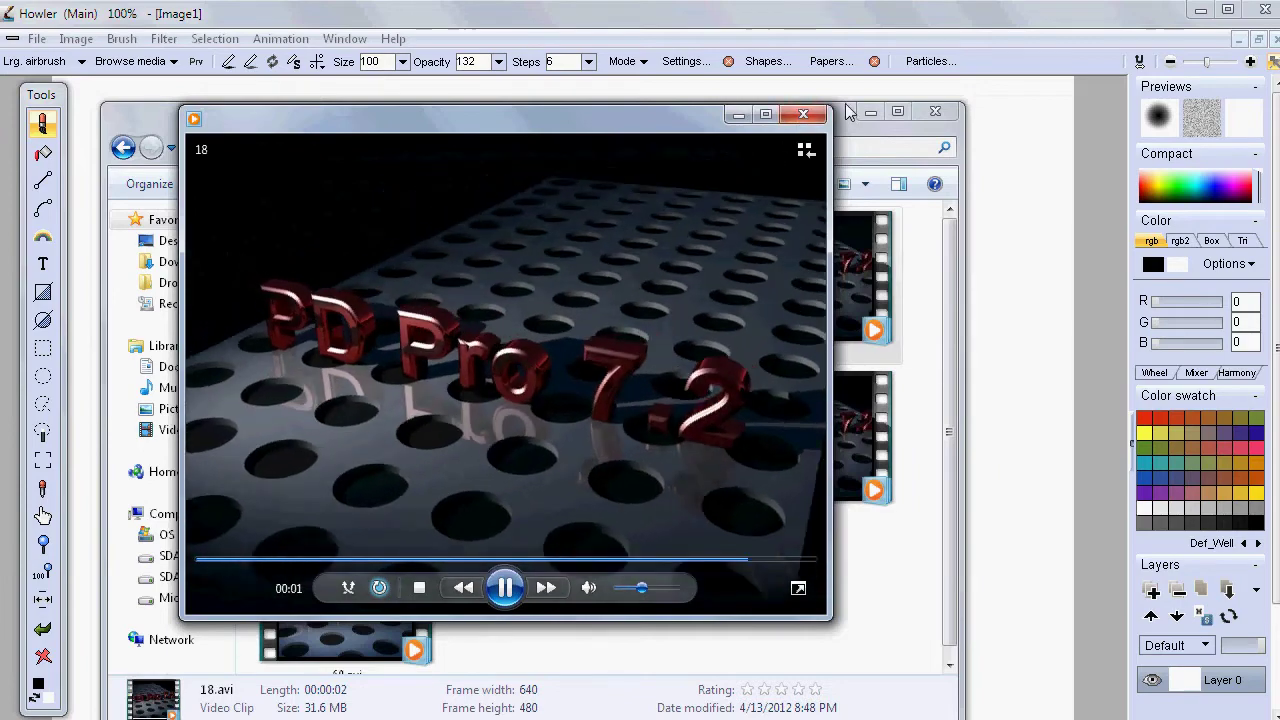
left_click(805, 115)
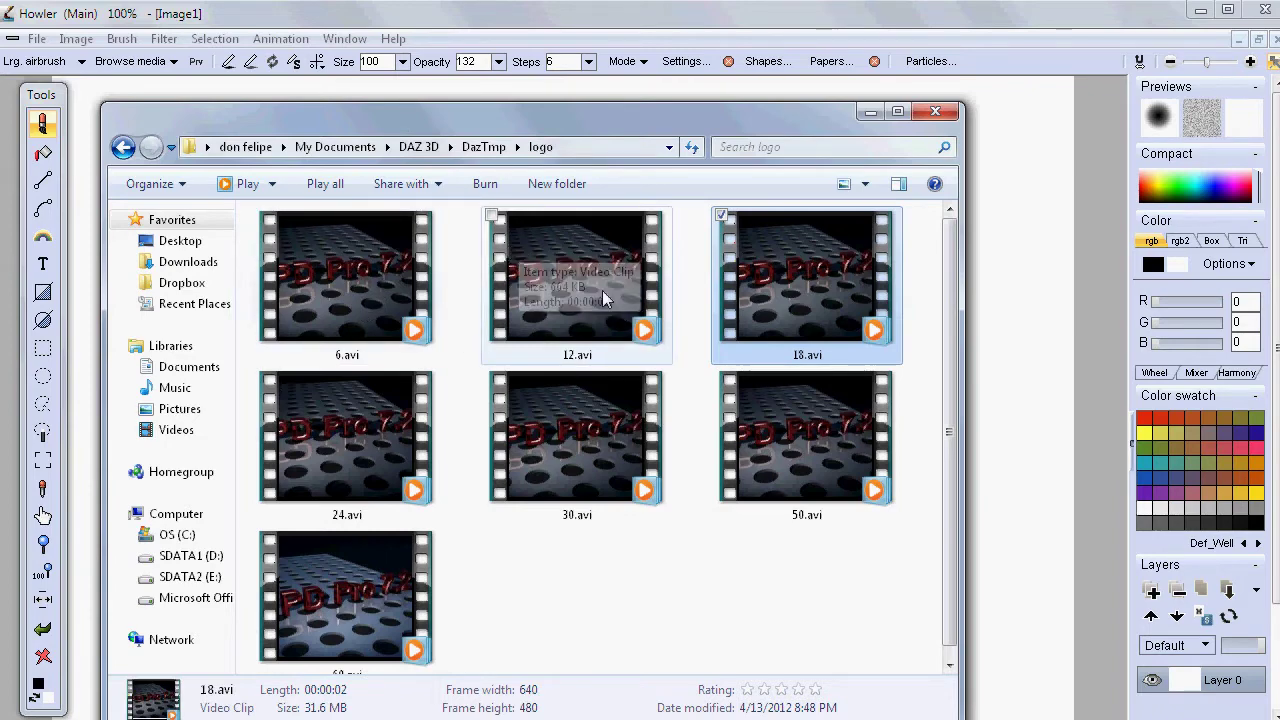
double_click(561, 283)
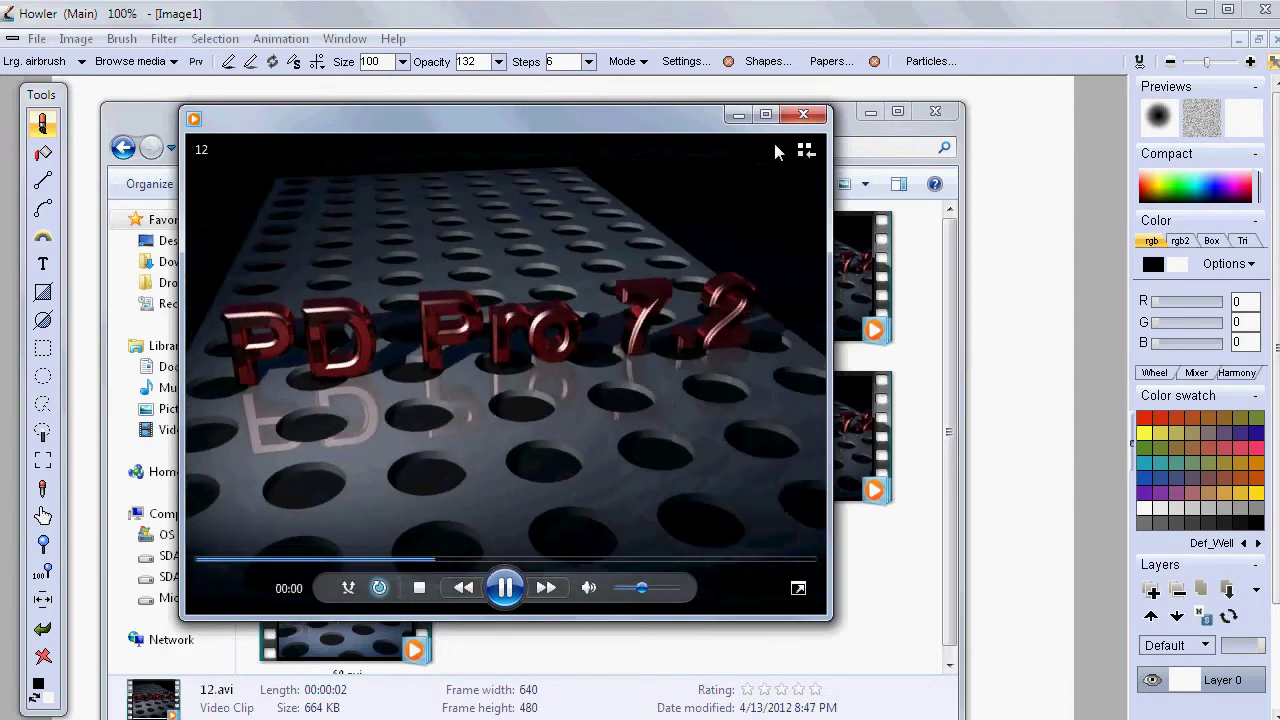
left_click(803, 114)
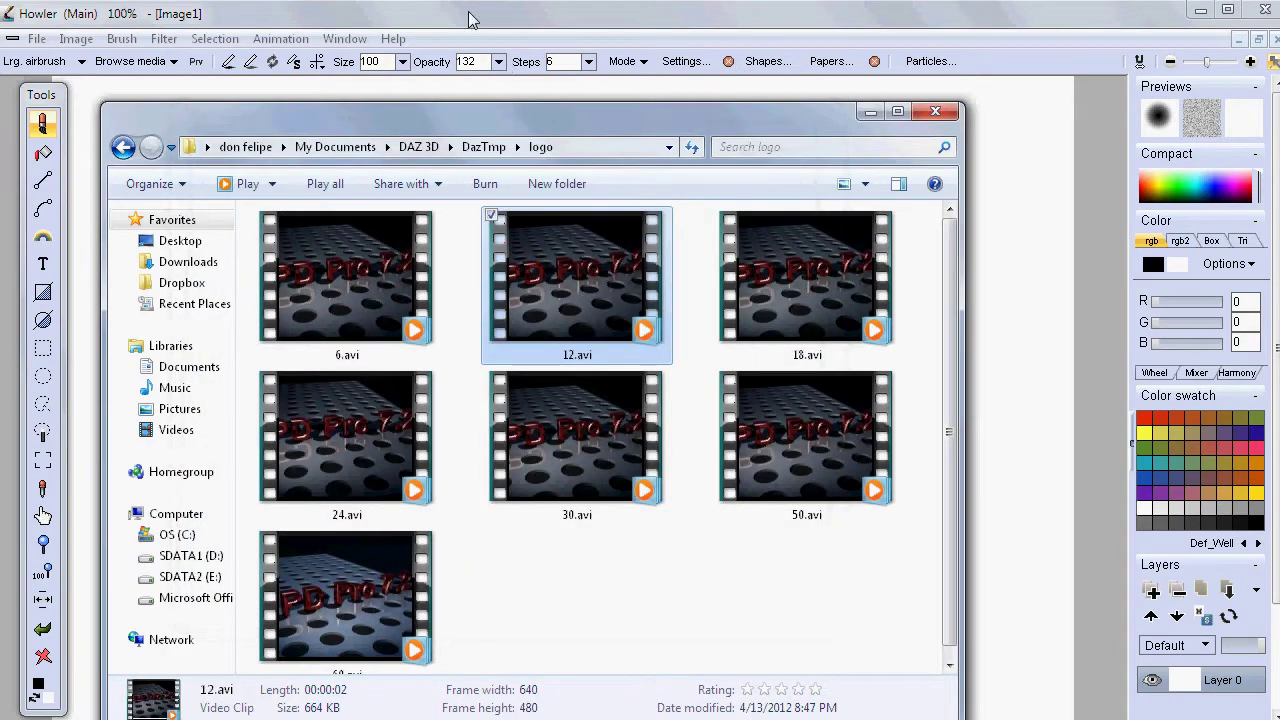
Step: Load 18.avi into Howler as an animation with Animation > Load AVI
left_click(435, 20)
left_click(296, 39)
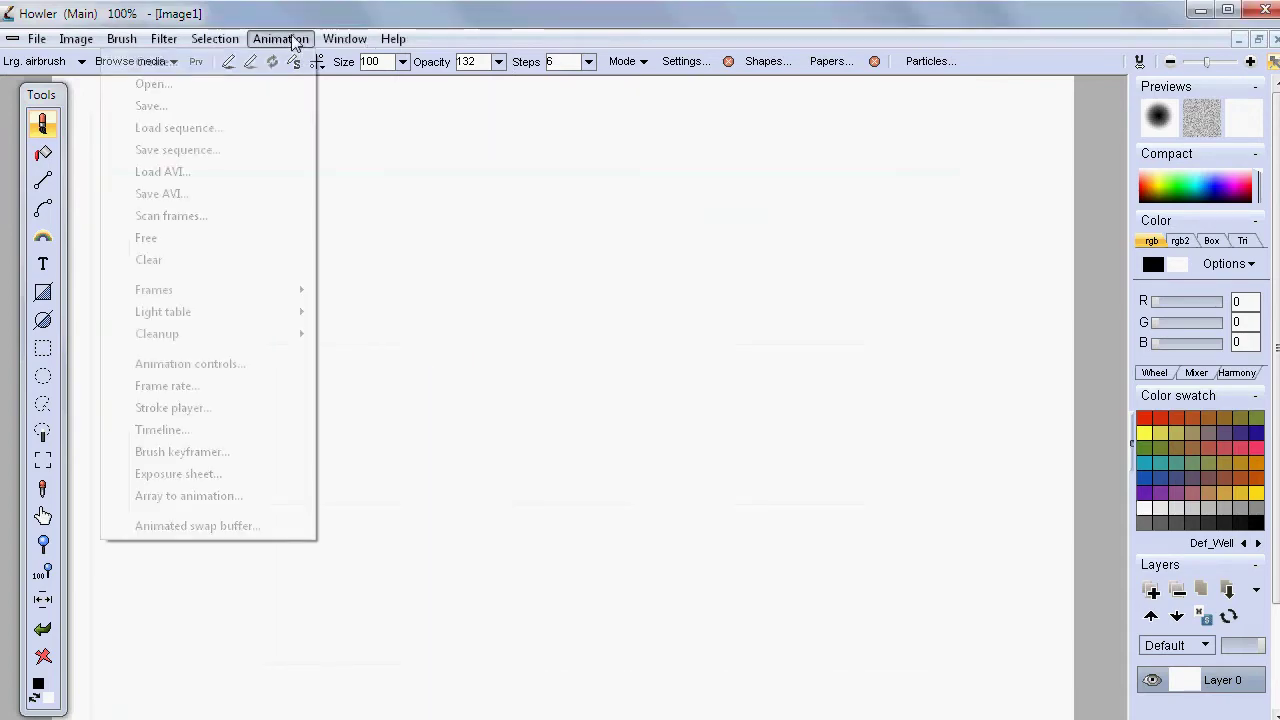
left_click(195, 172)
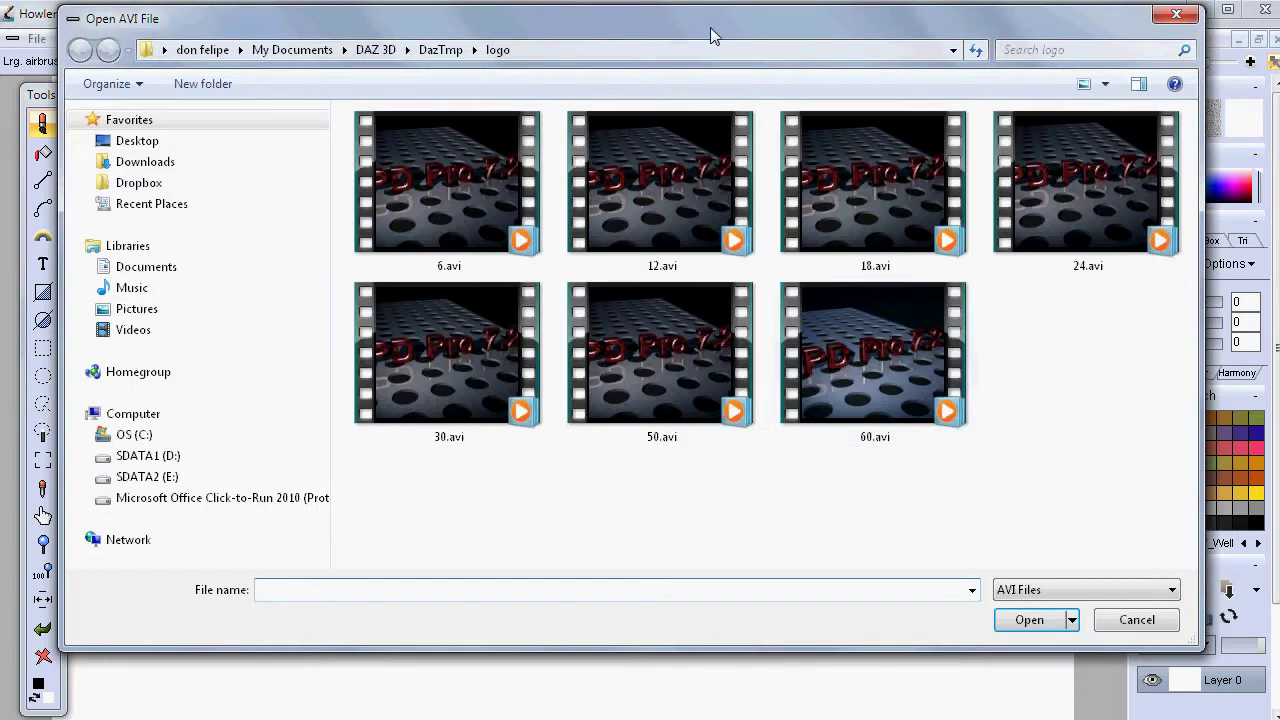
left_click_drag(710, 27, 688, 93)
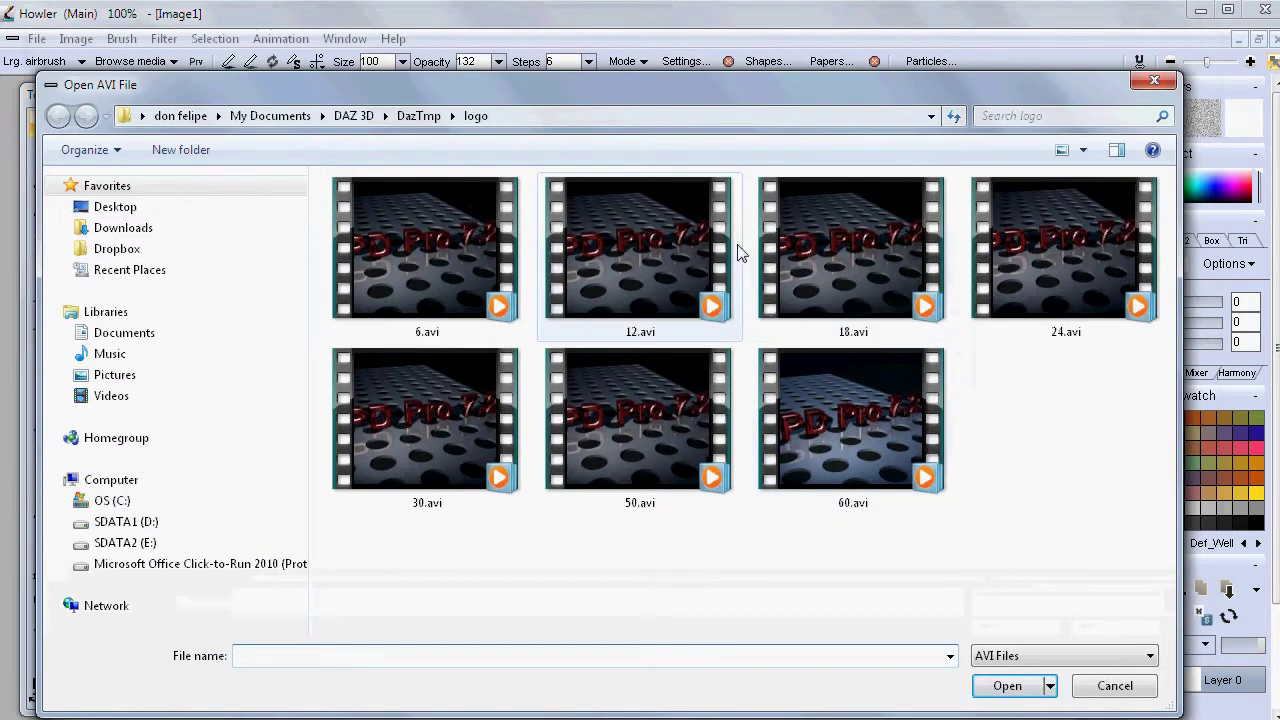
left_click(865, 249)
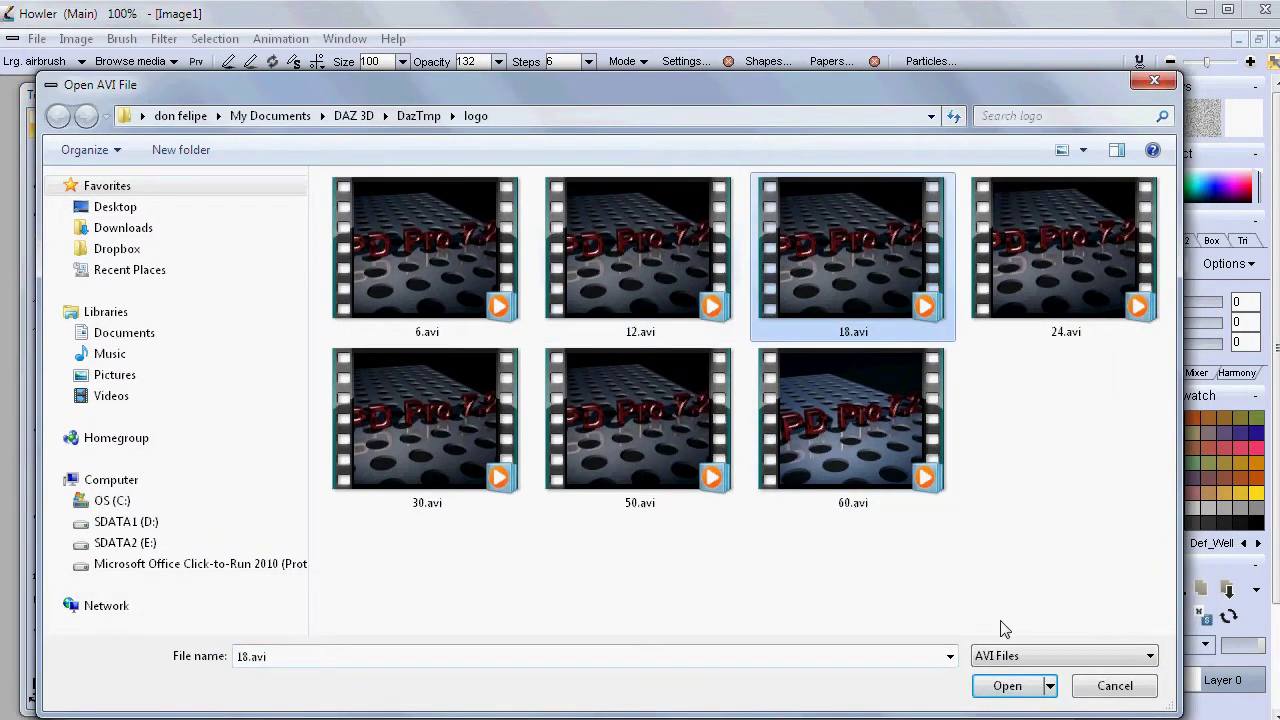
left_click(1007, 687)
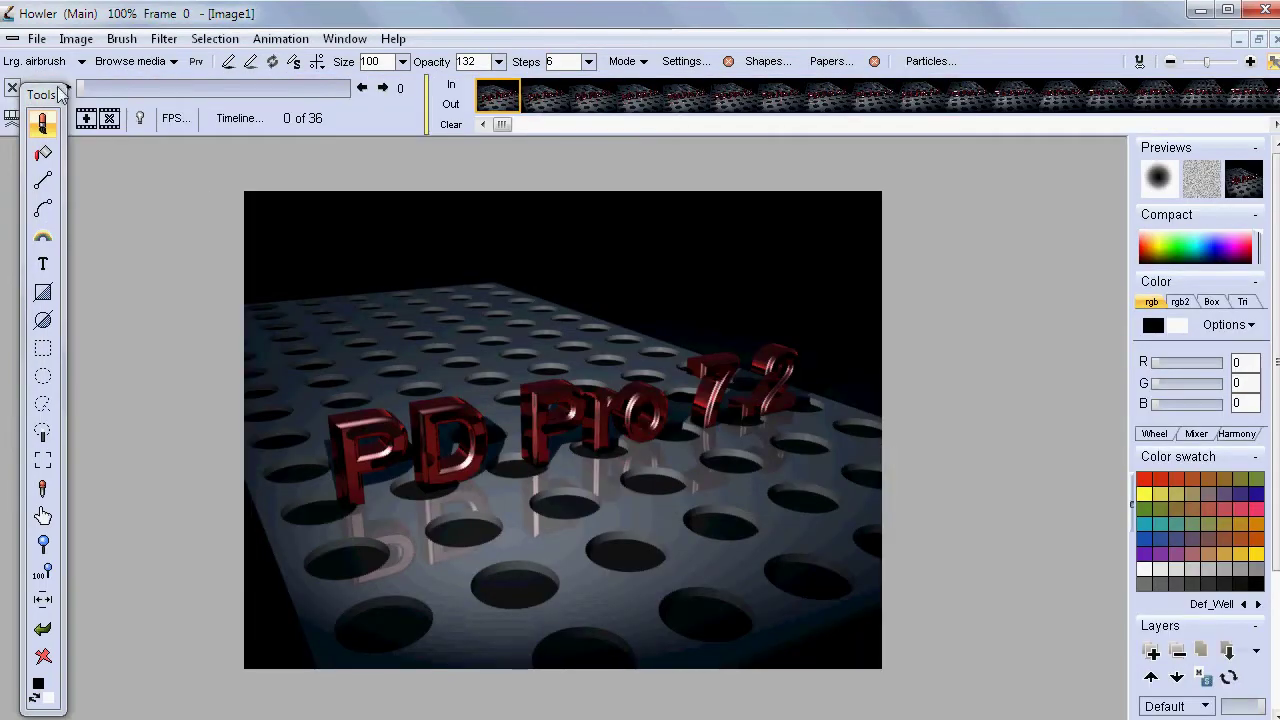
Step: Scrub and play the 36-frame animation, then stop back on frame 1
left_click_drag(60, 93, 37, 127)
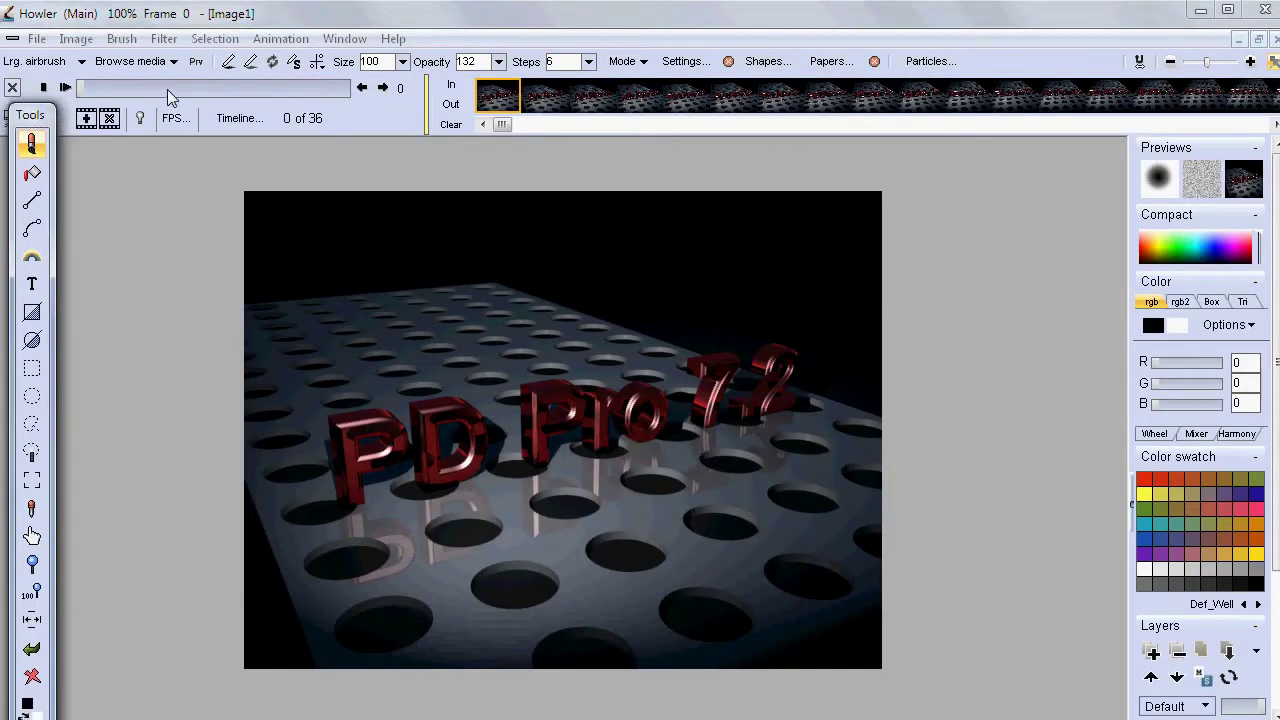
left_click_drag(167, 89, 123, 93)
left_click(65, 88)
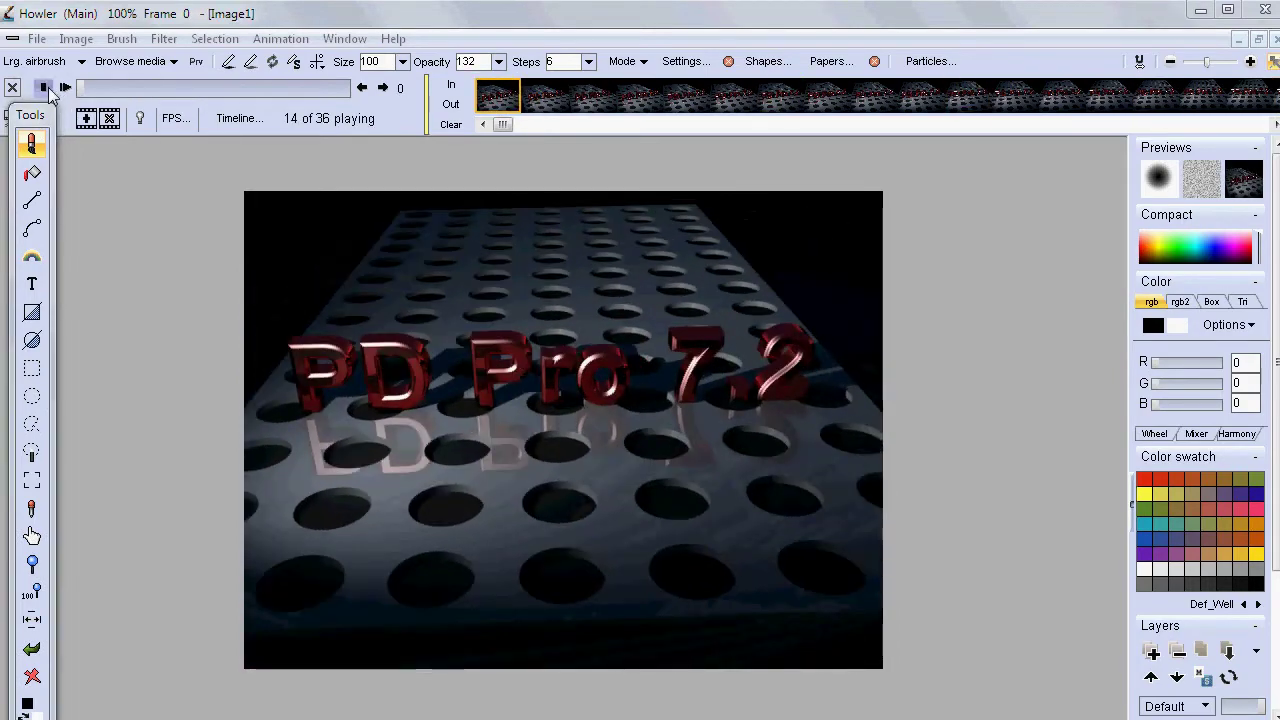
left_click(45, 88)
right_click(530, 104)
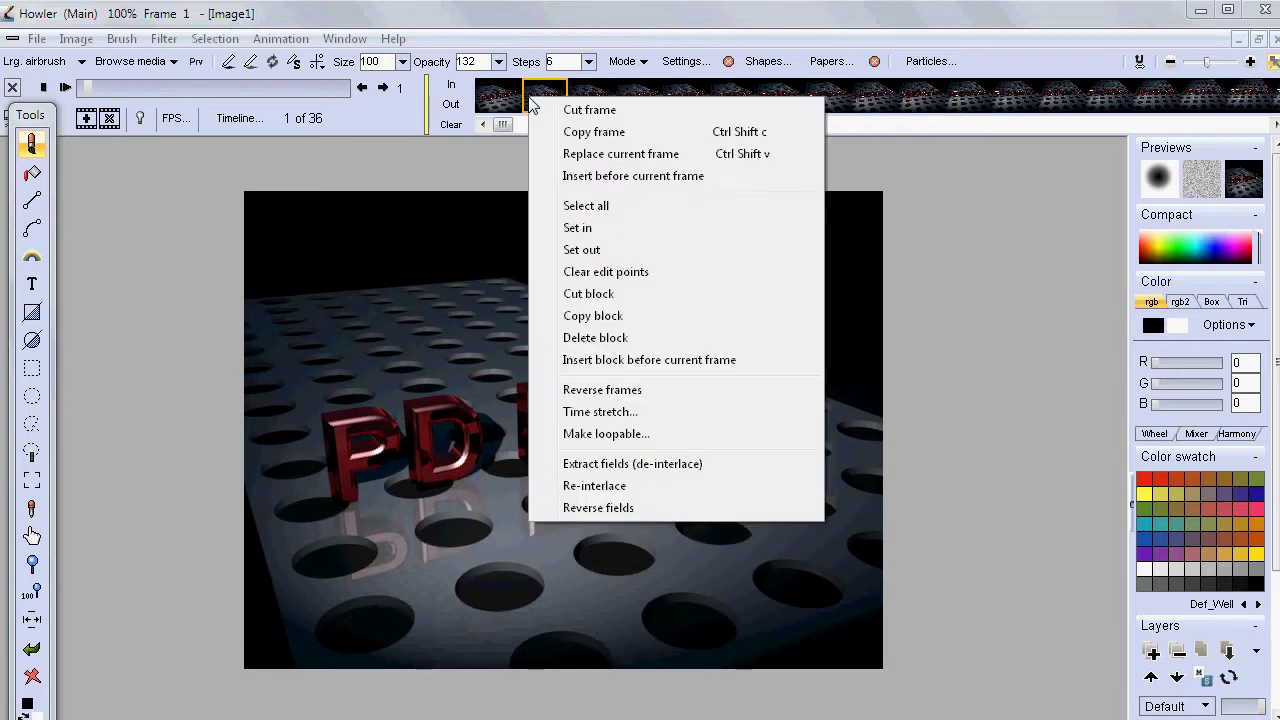
Step: Time-stretch the animation from 36 to 300 frames with frame blending enabled
left_click(280, 39)
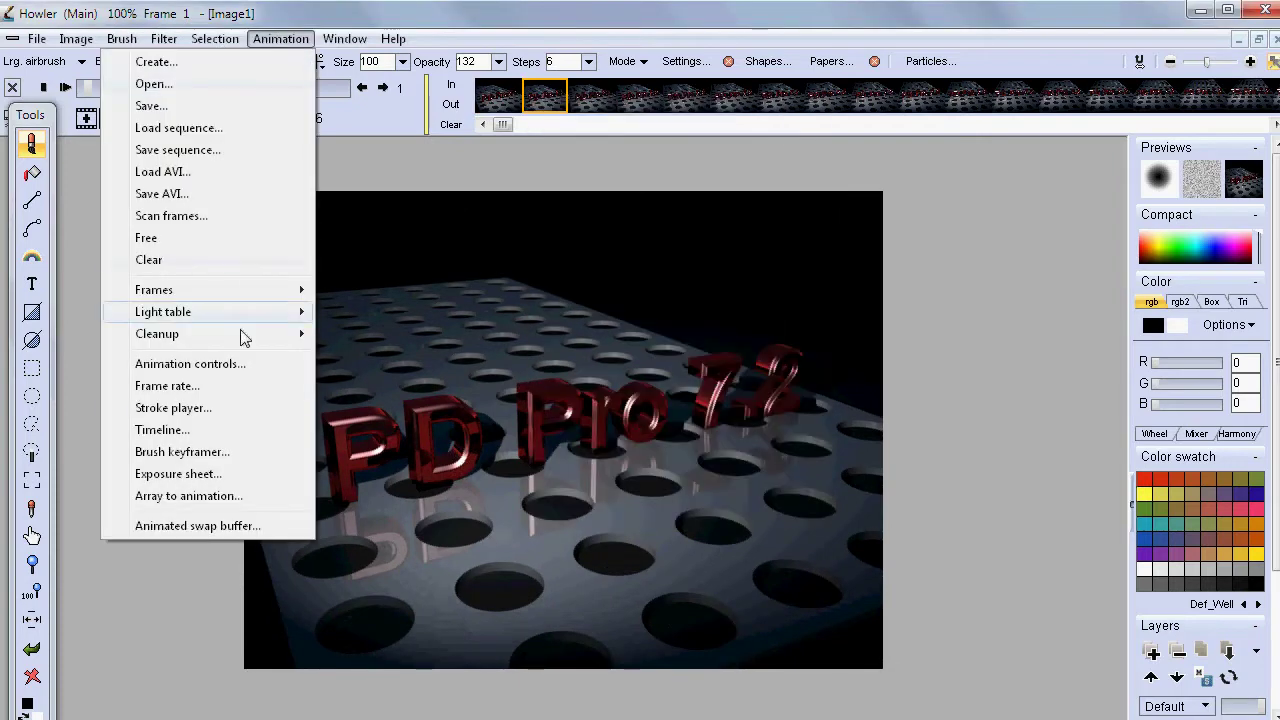
mouse_move(180, 296)
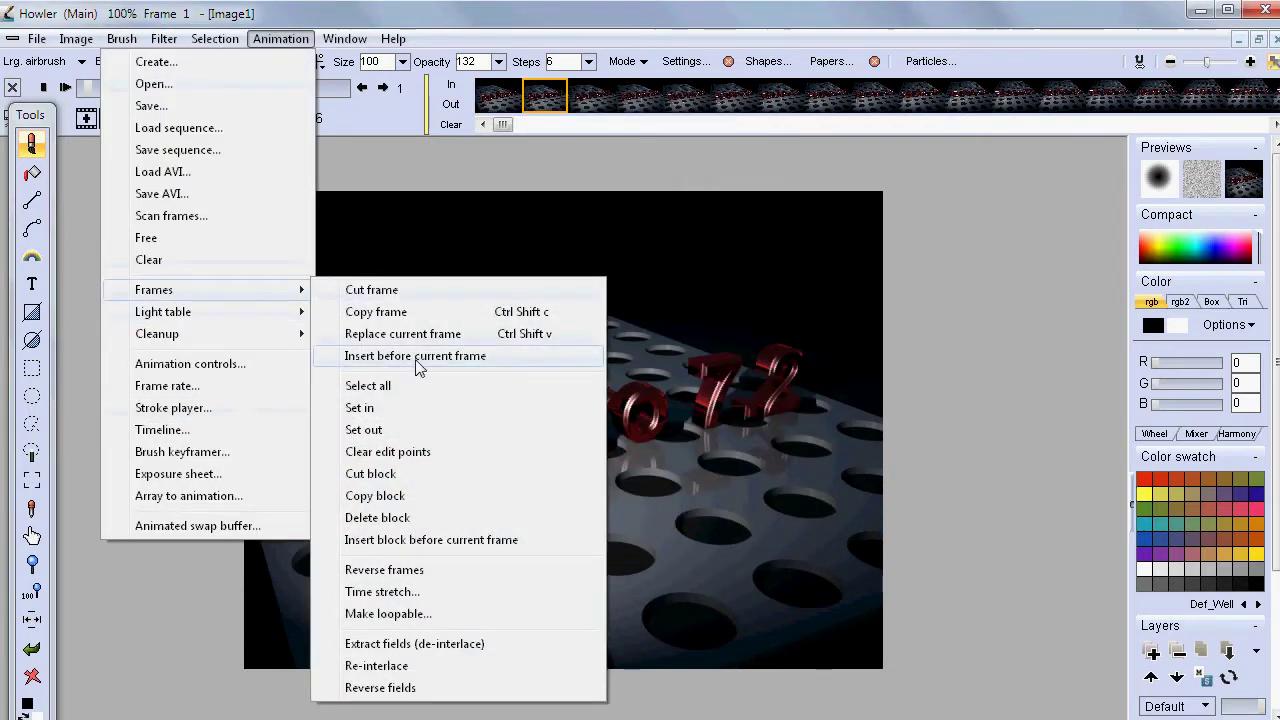
left_click(409, 592)
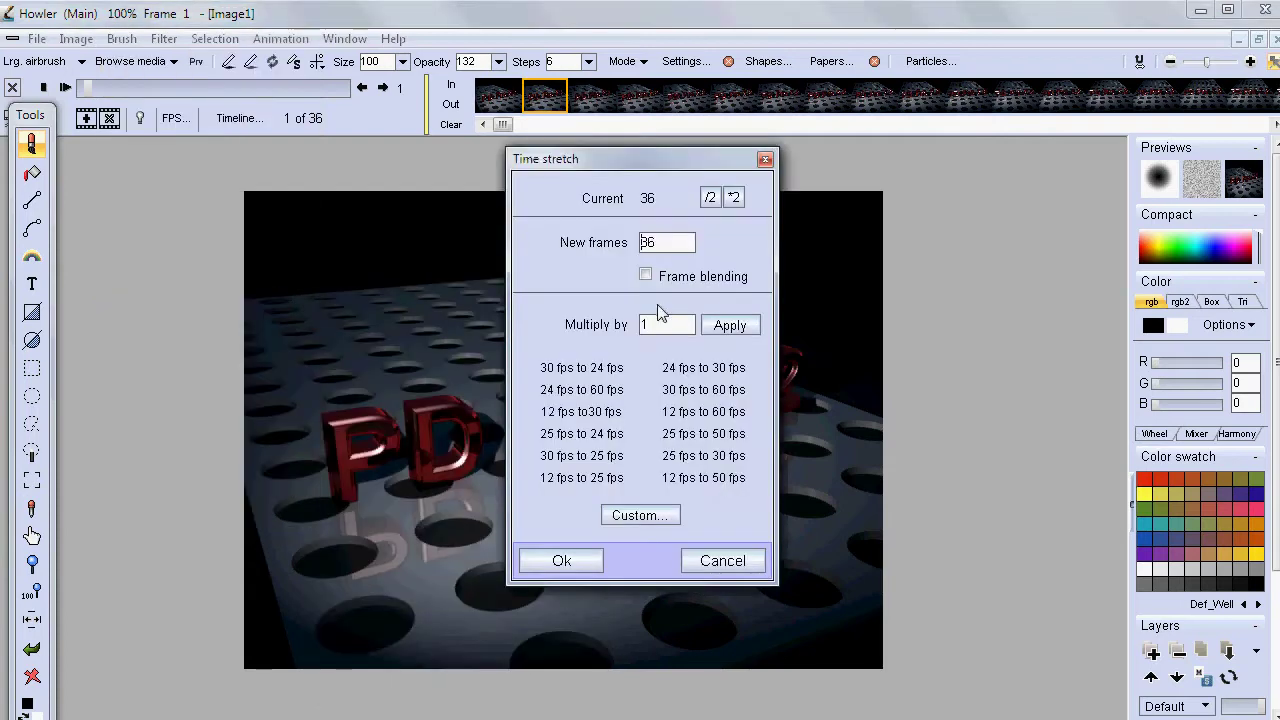
left_click_drag(621, 158, 881, 196)
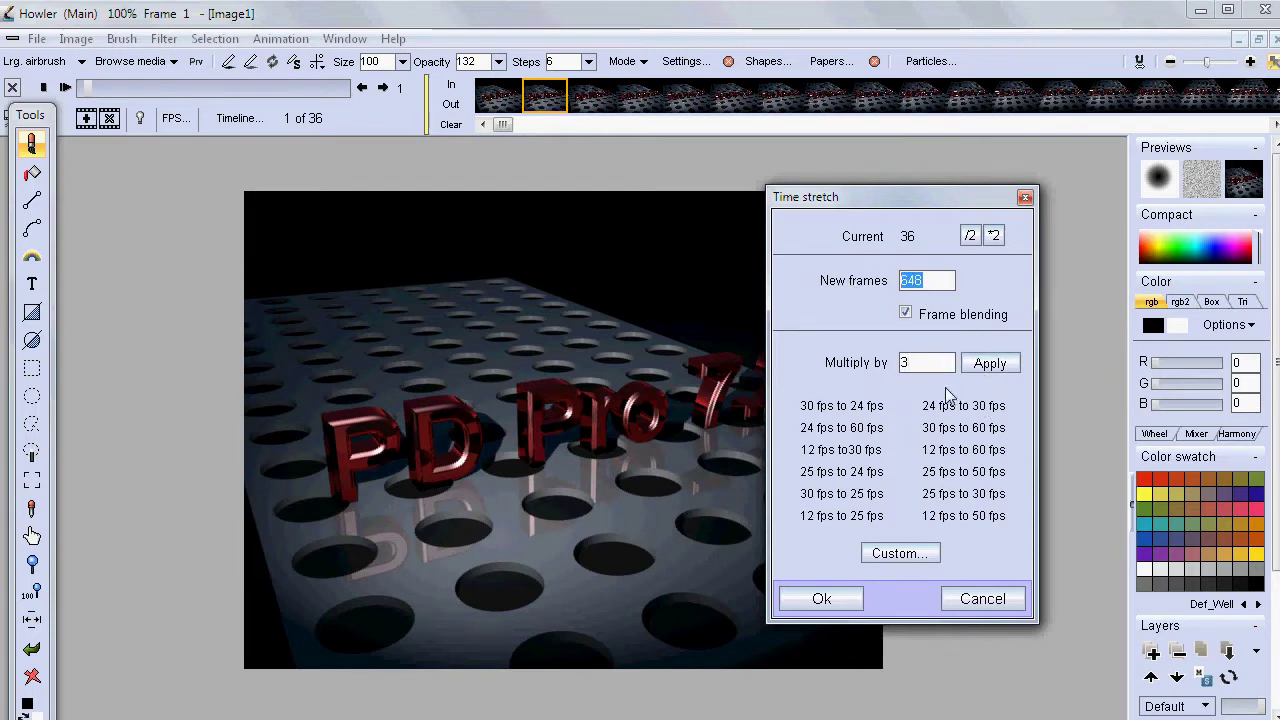
type("300")
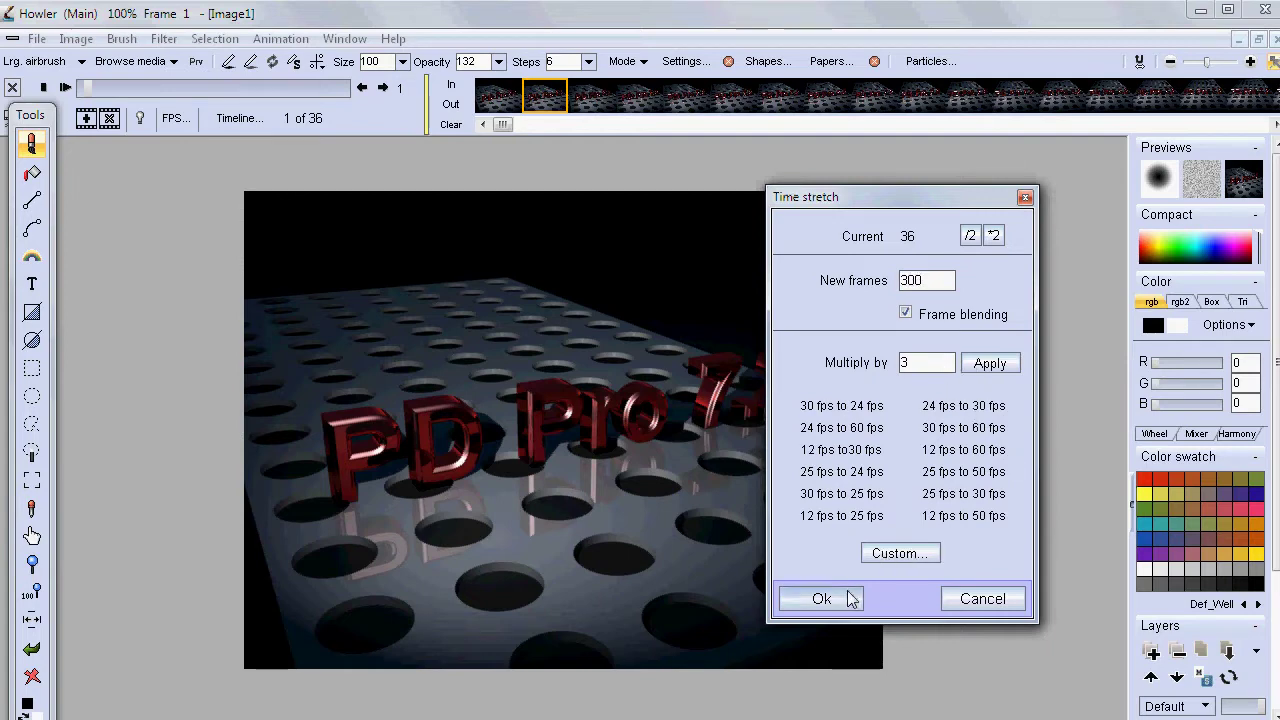
left_click(822, 598)
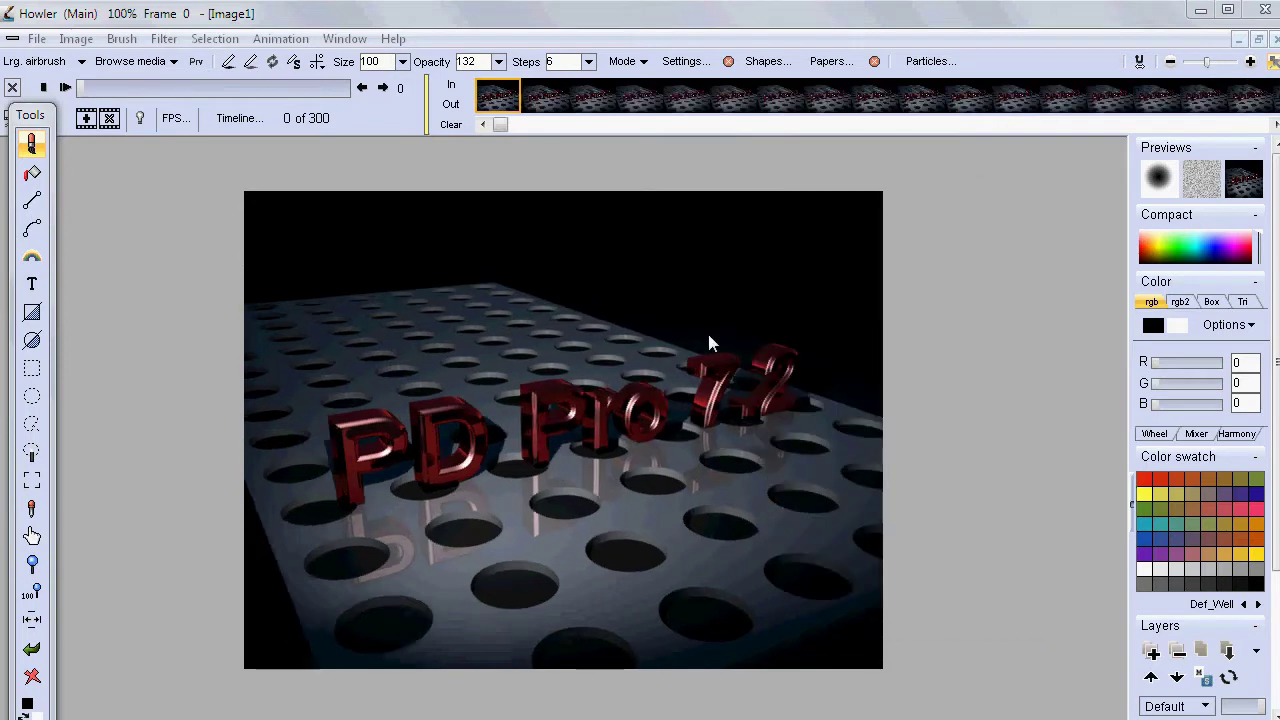
Step: Step forward through the first 20 blended frames of the stretched animation
scroll(500, 430, "up", 5)
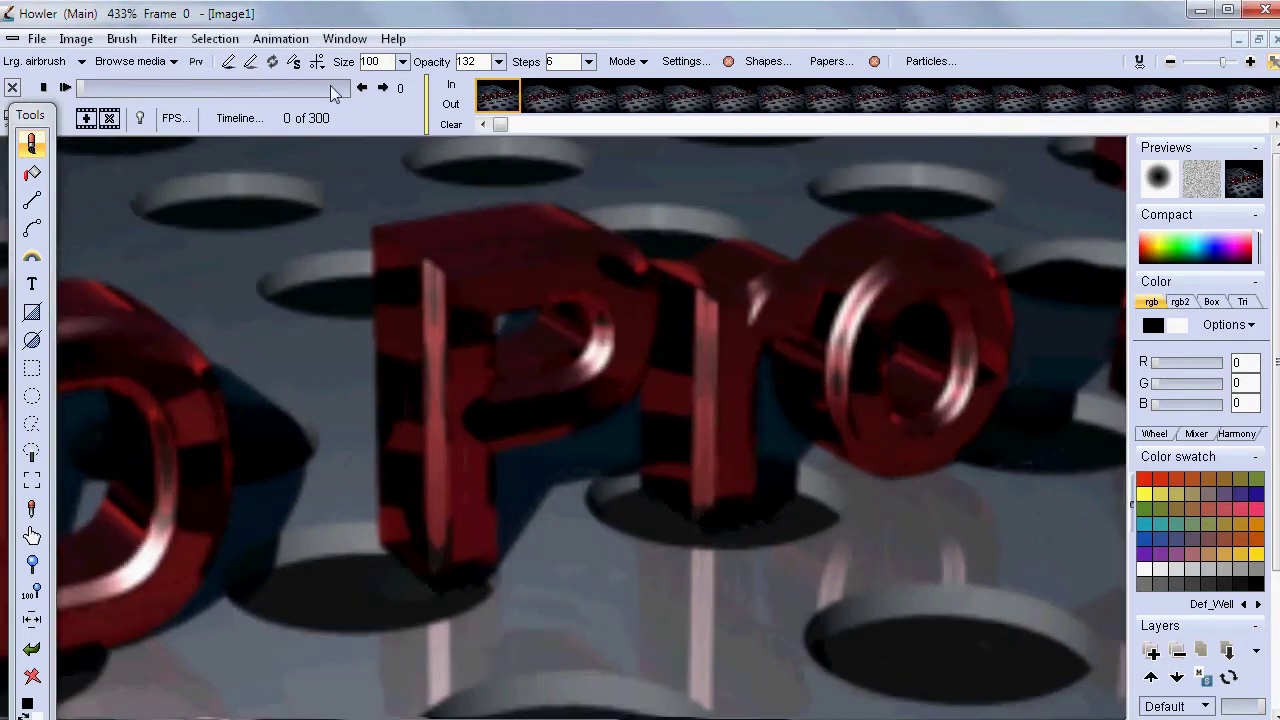
left_click(386, 90)
left_click(386, 90)
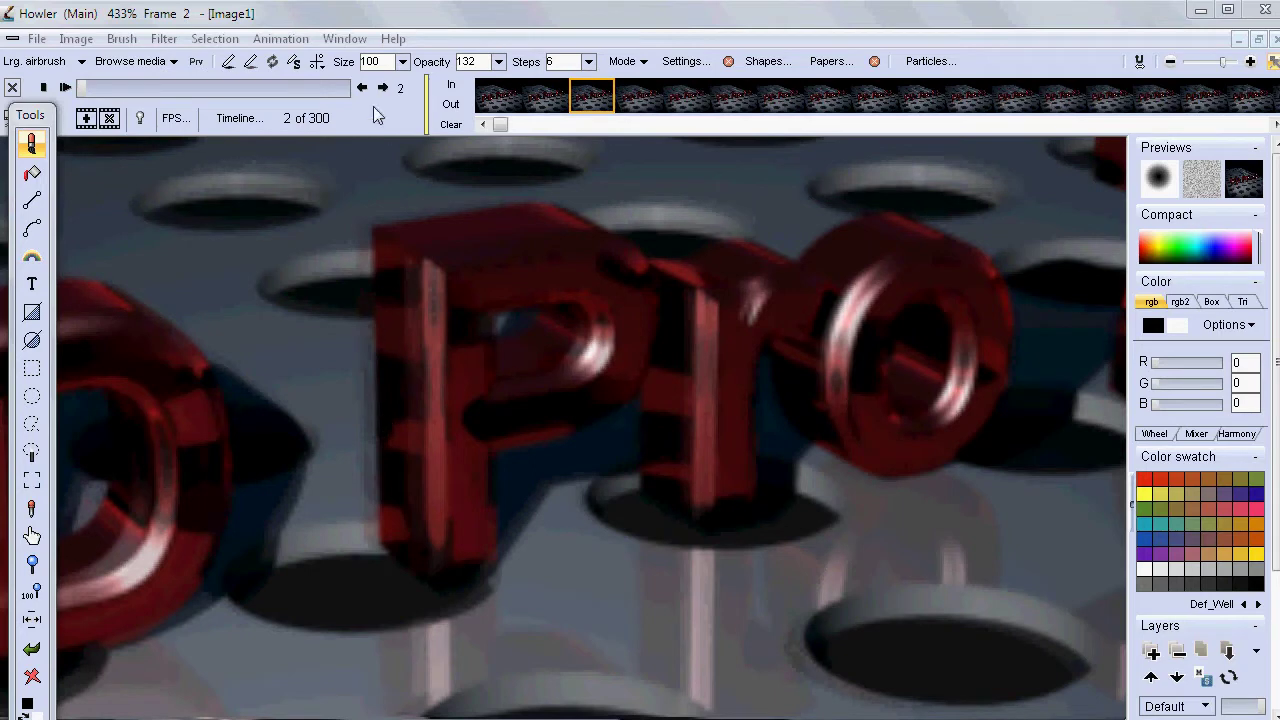
left_click(386, 90)
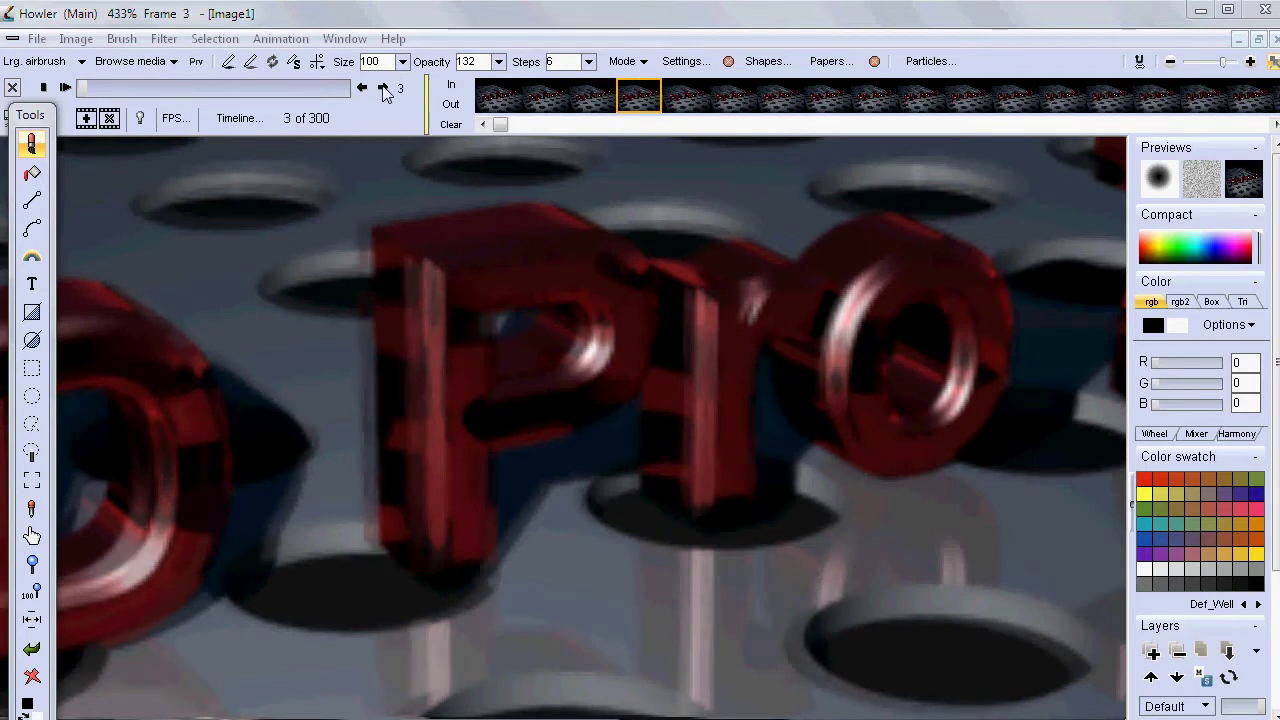
left_click(386, 90)
left_click(386, 90)
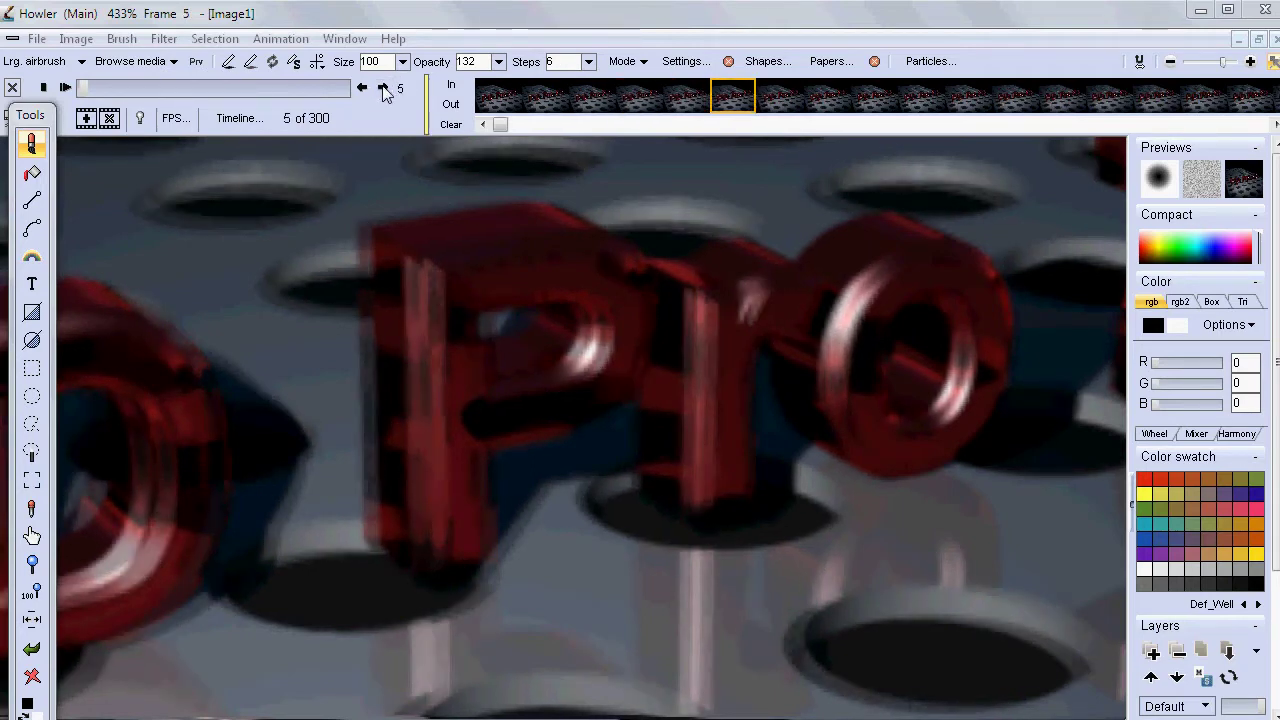
left_click(386, 90)
left_click(386, 90)
left_click(386, 90)
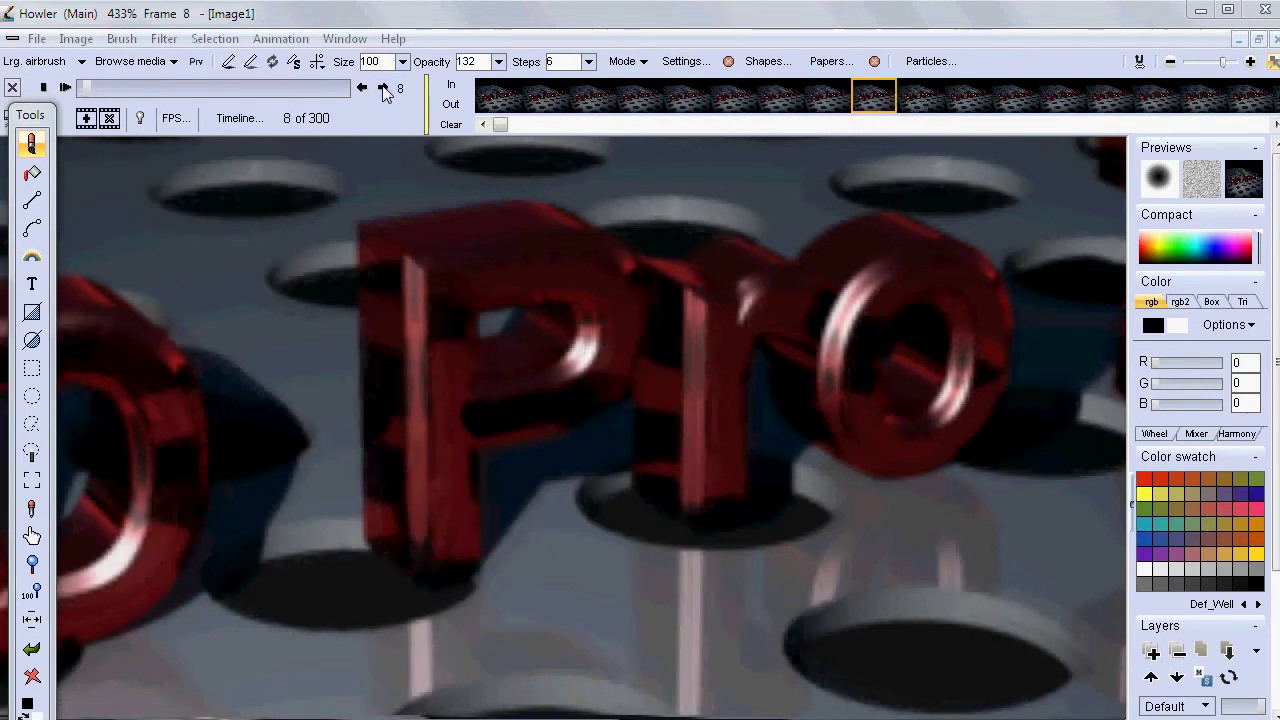
left_click(386, 90)
left_click(386, 90)
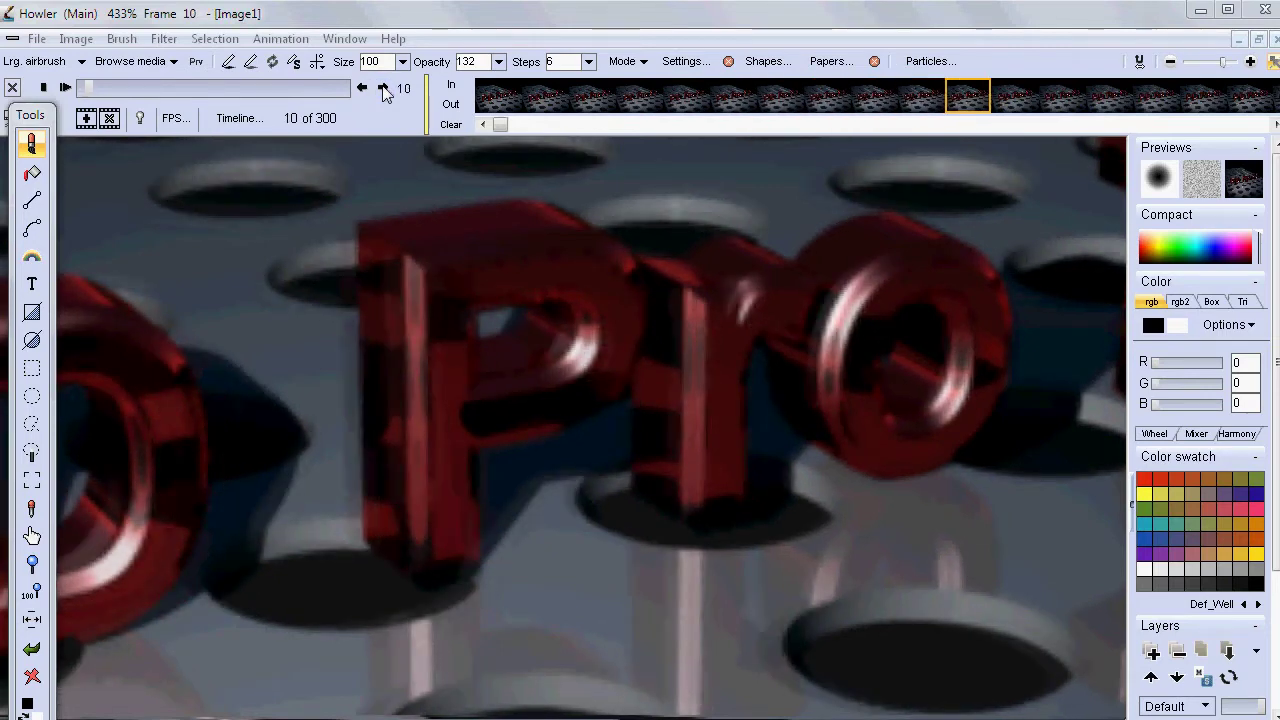
left_click(386, 90)
left_click(384, 90)
left_click(384, 90)
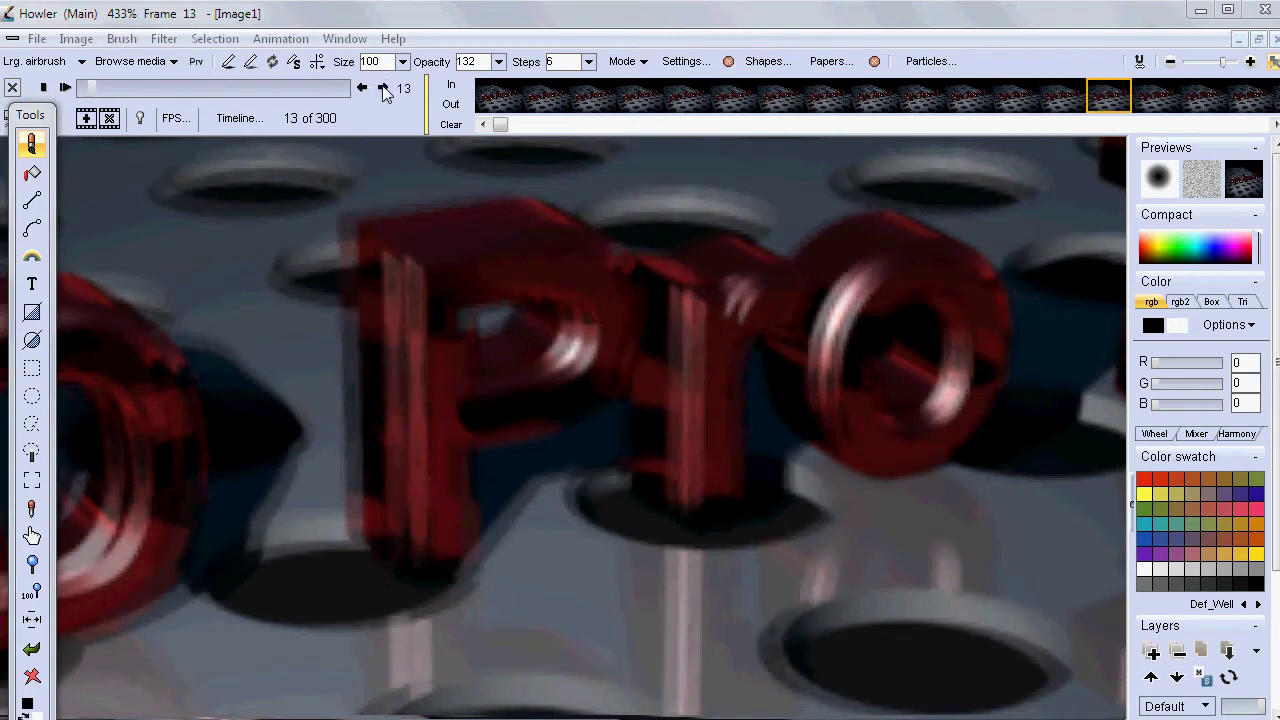
left_click(384, 90)
left_click(384, 90)
left_click(384, 90)
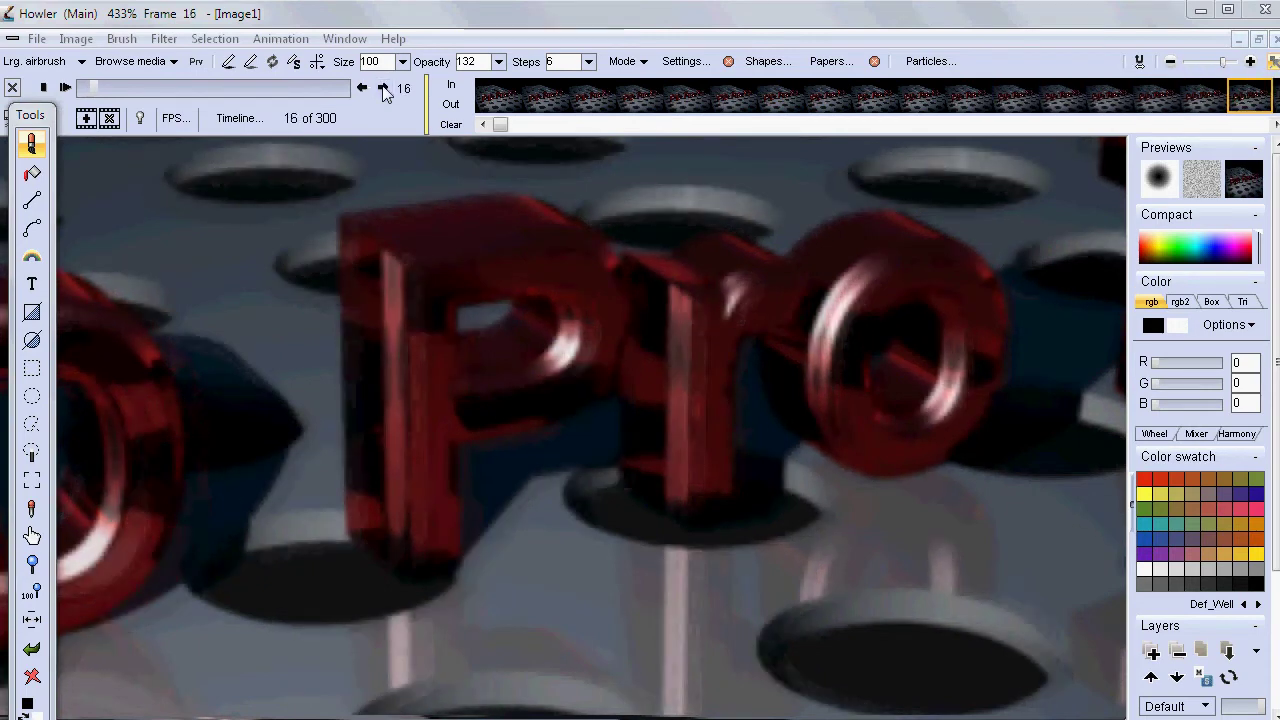
left_click(384, 90)
left_click(384, 90)
left_click(384, 90)
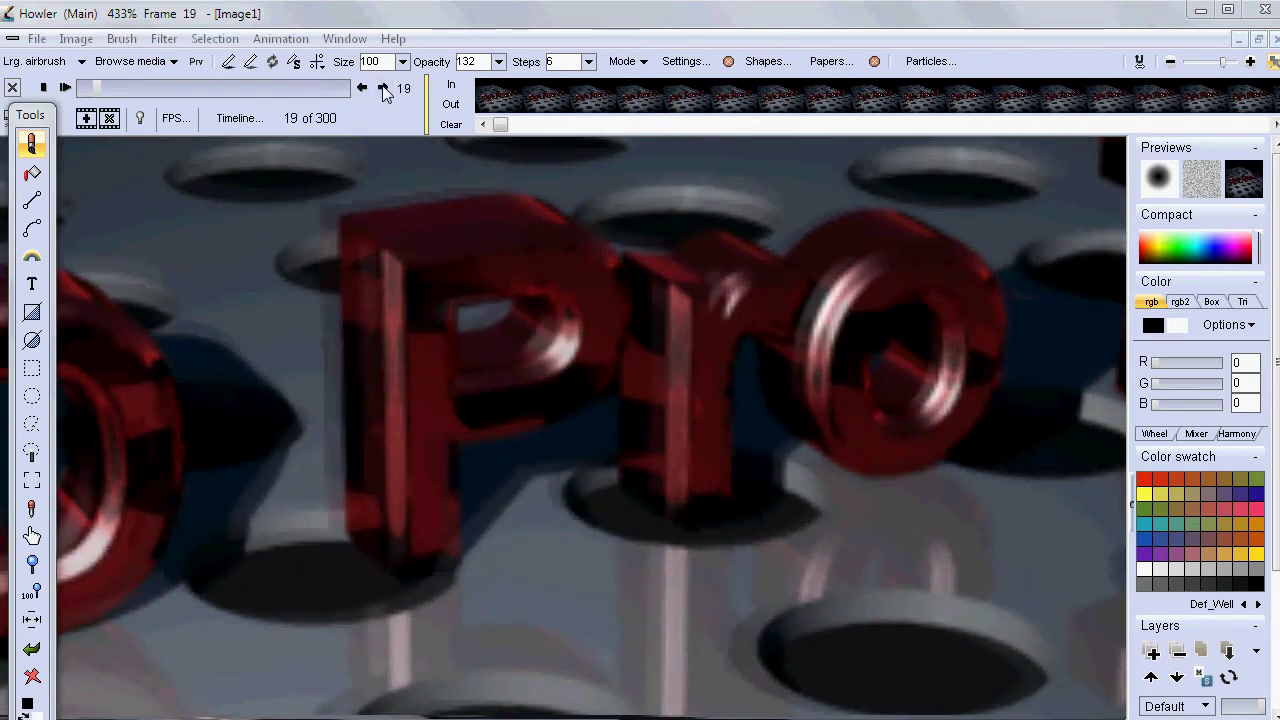
left_click(384, 90)
Step: Play the animation, stop at frame 106, and step a few frames onward
left_click(65, 88)
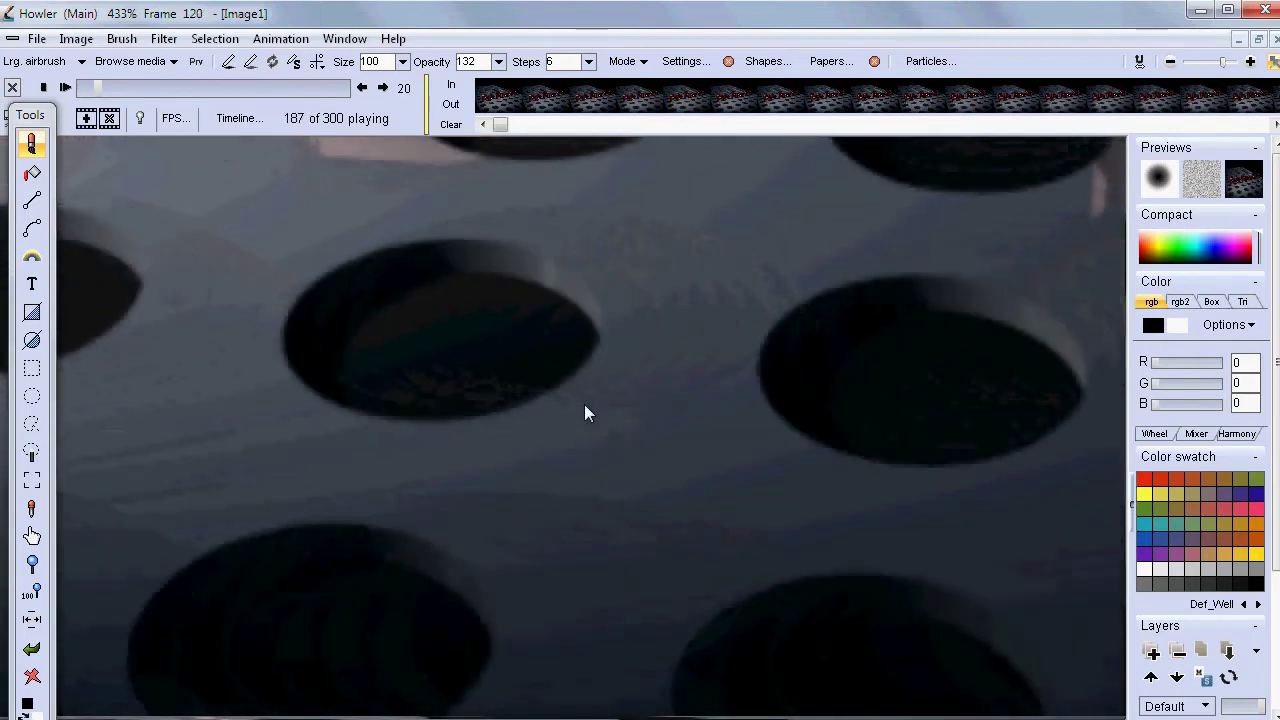
left_click_drag(127, 92, 175, 89)
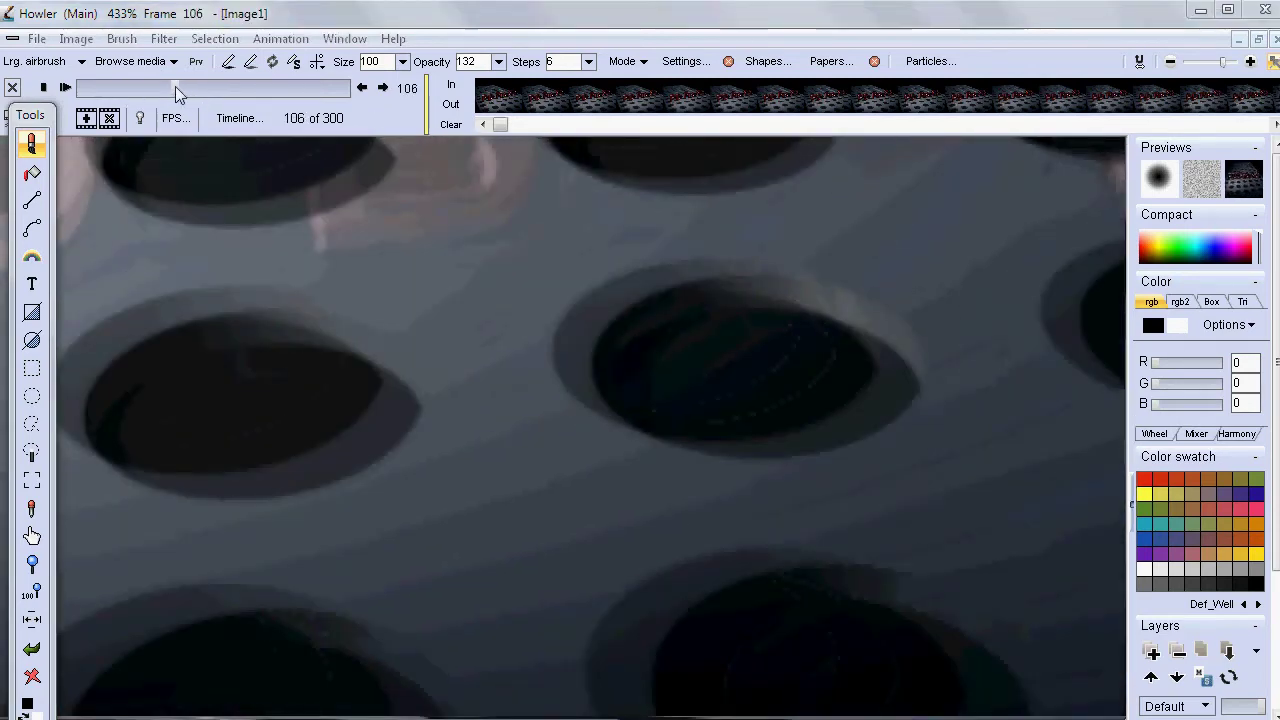
left_click(383, 90)
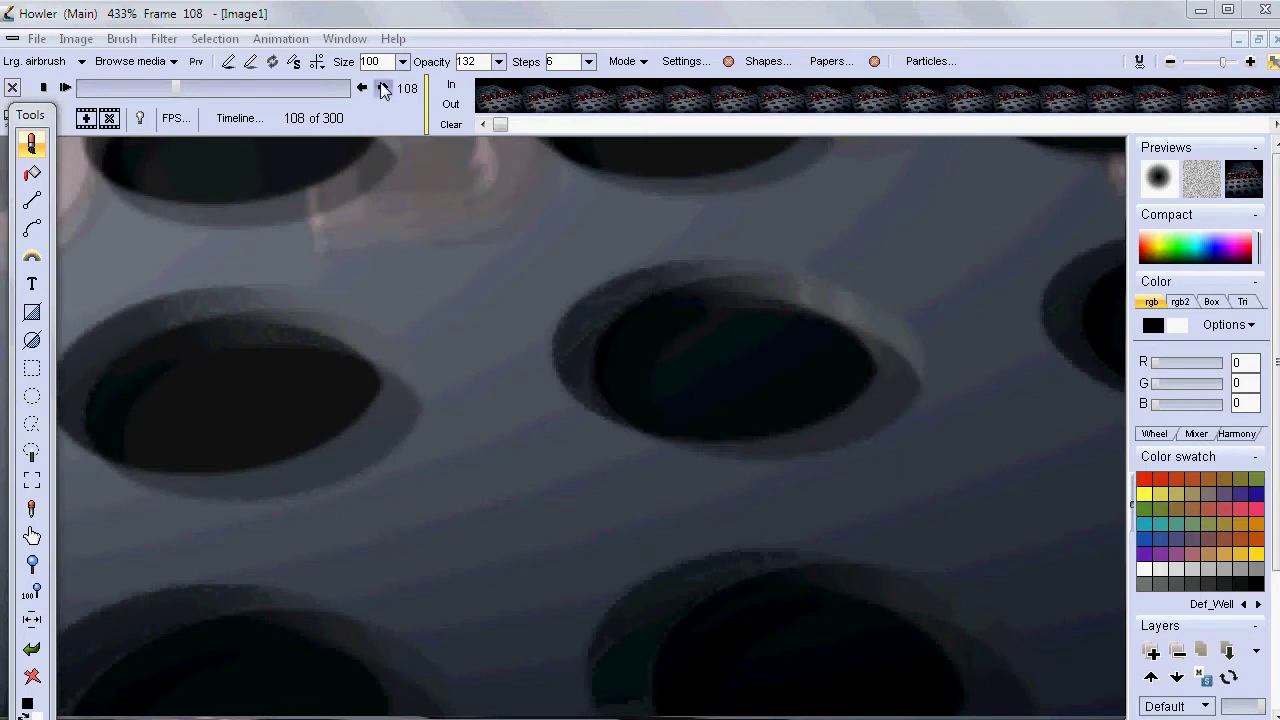
left_click(383, 90)
left_click(384, 90)
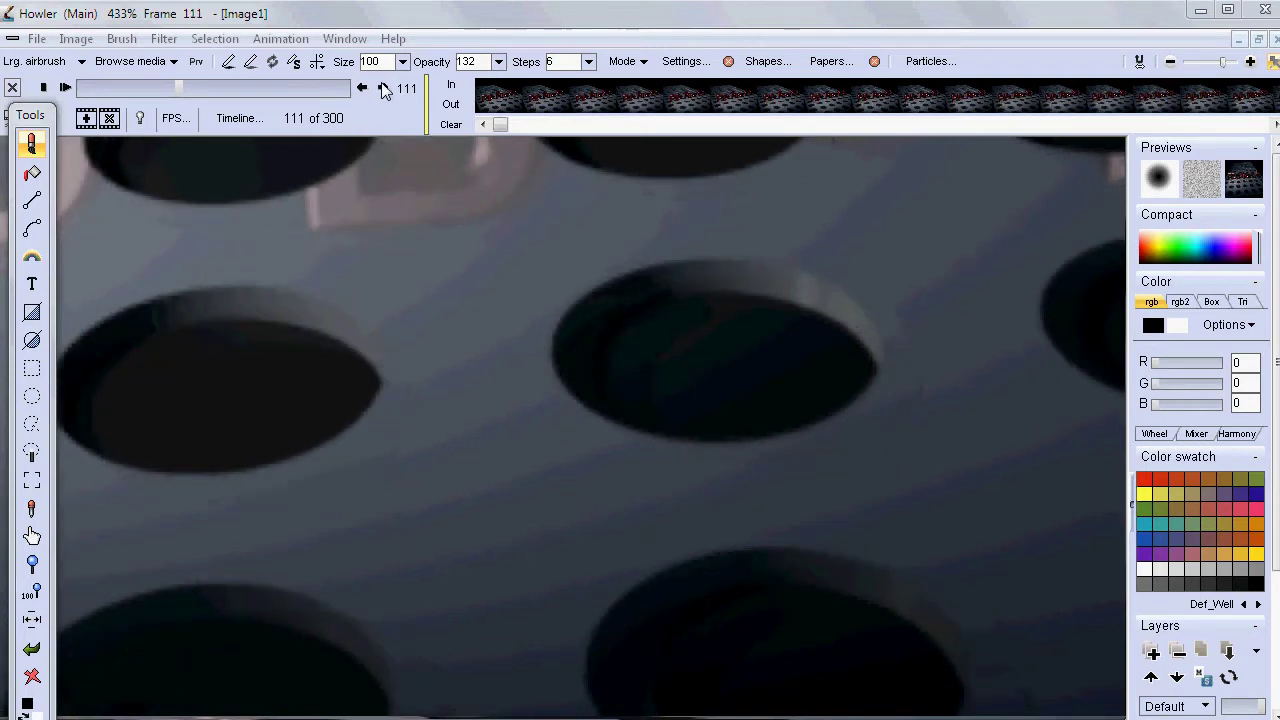
left_click(384, 89)
left_click(362, 89)
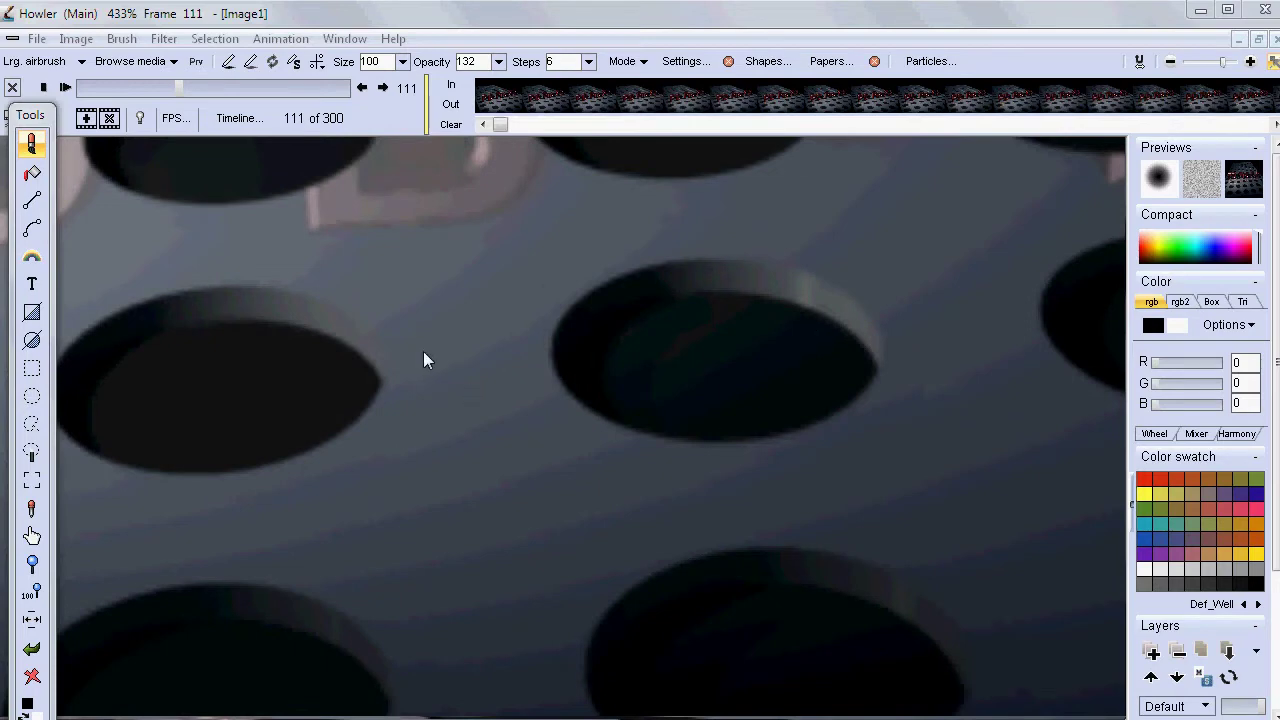
left_click_drag(377, 326, 757, 334)
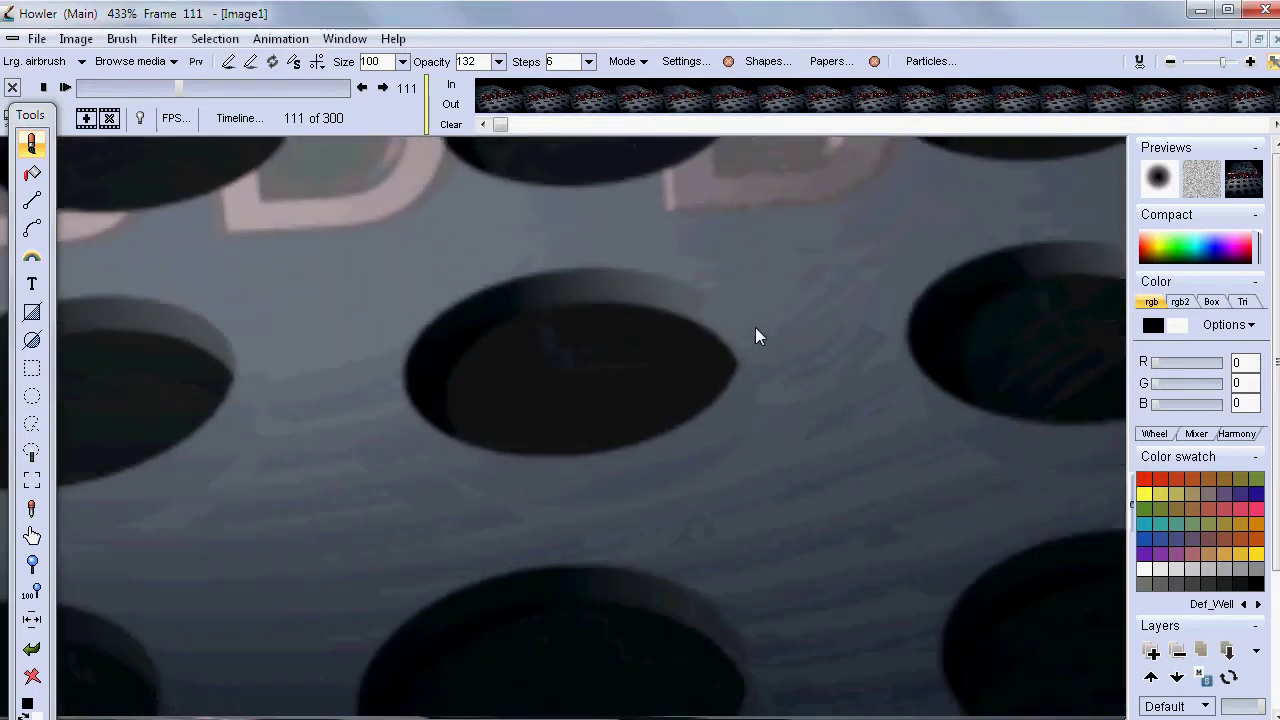
Step: Step forward and back through the frames after 106 to inspect the blending
left_click(383, 88)
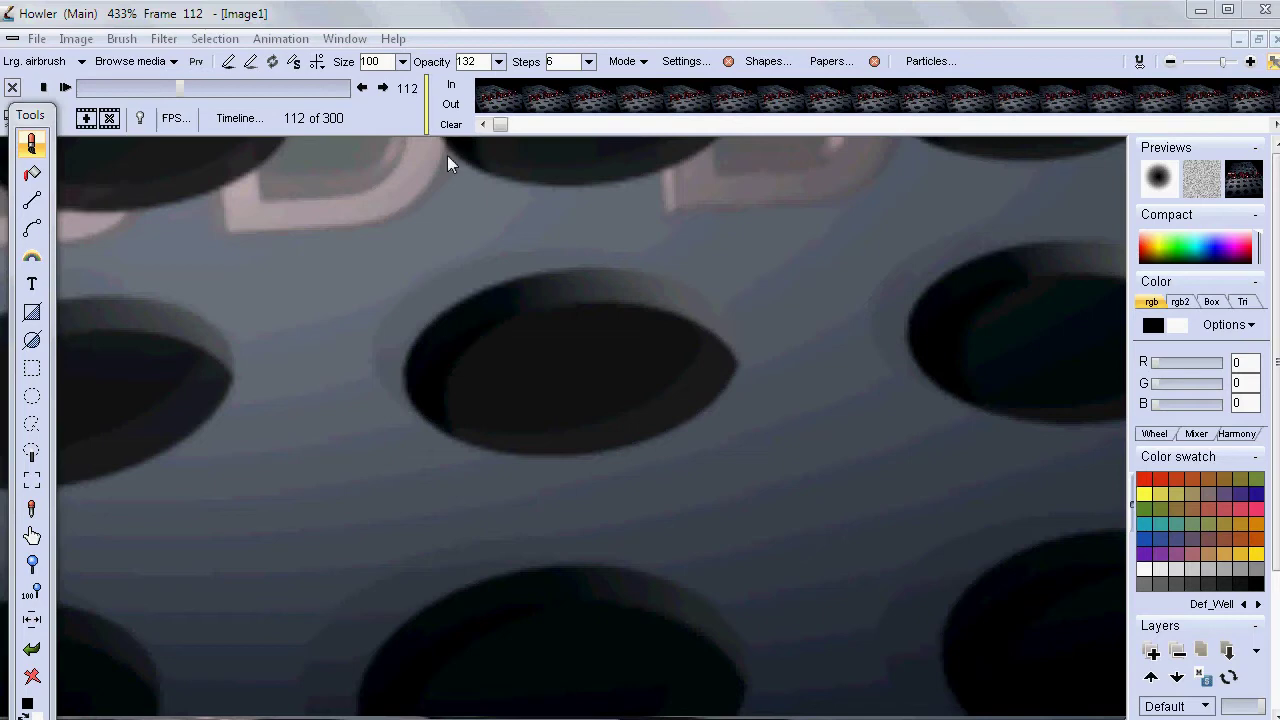
left_click(383, 88)
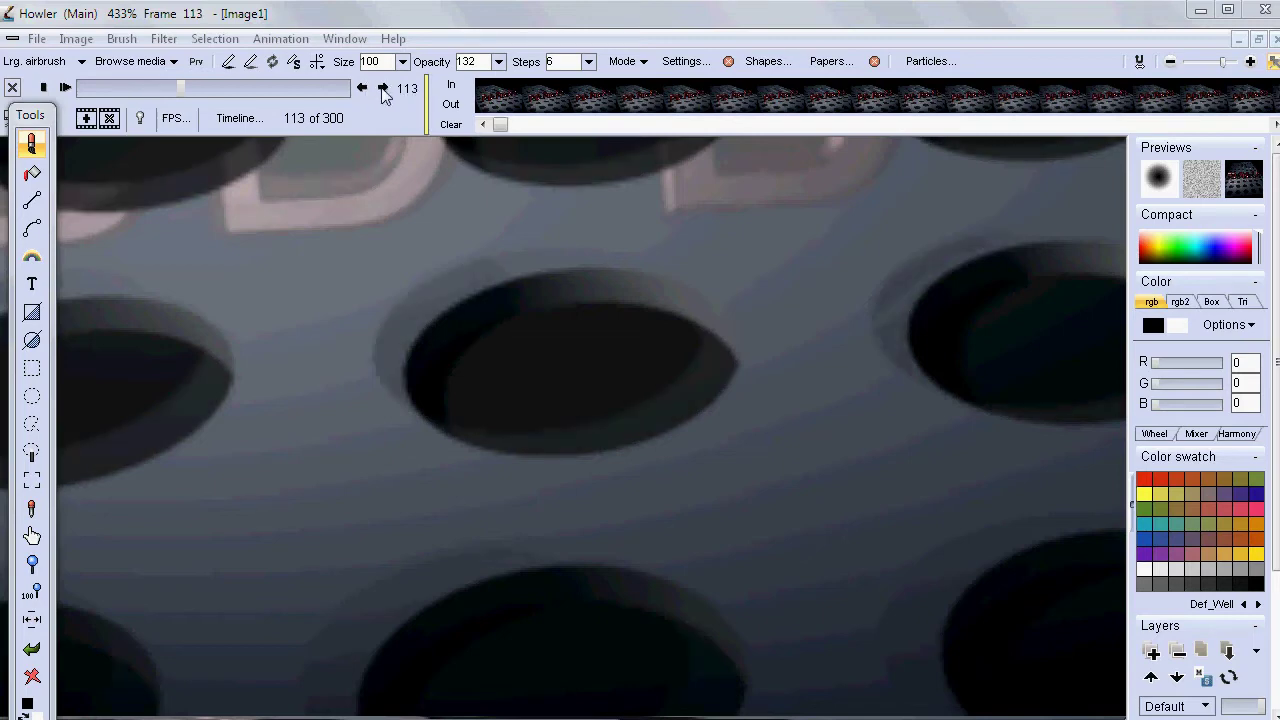
left_click(383, 88)
left_click(383, 88)
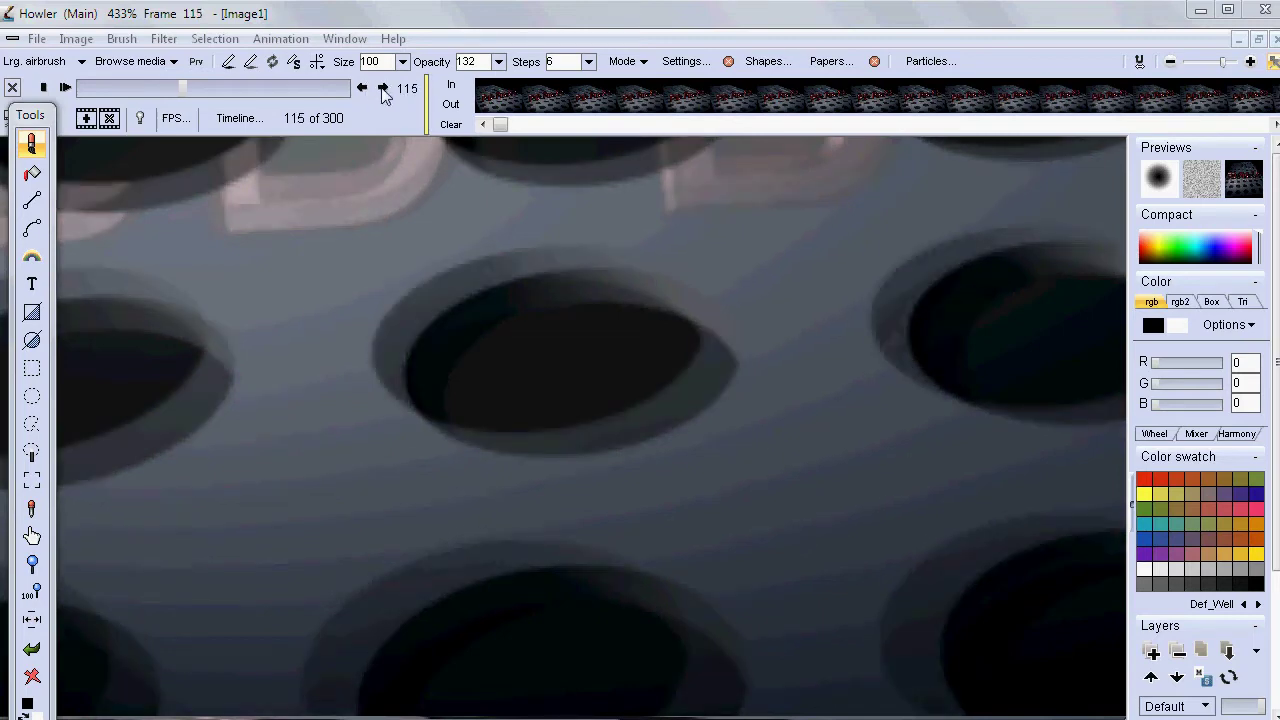
left_click(383, 88)
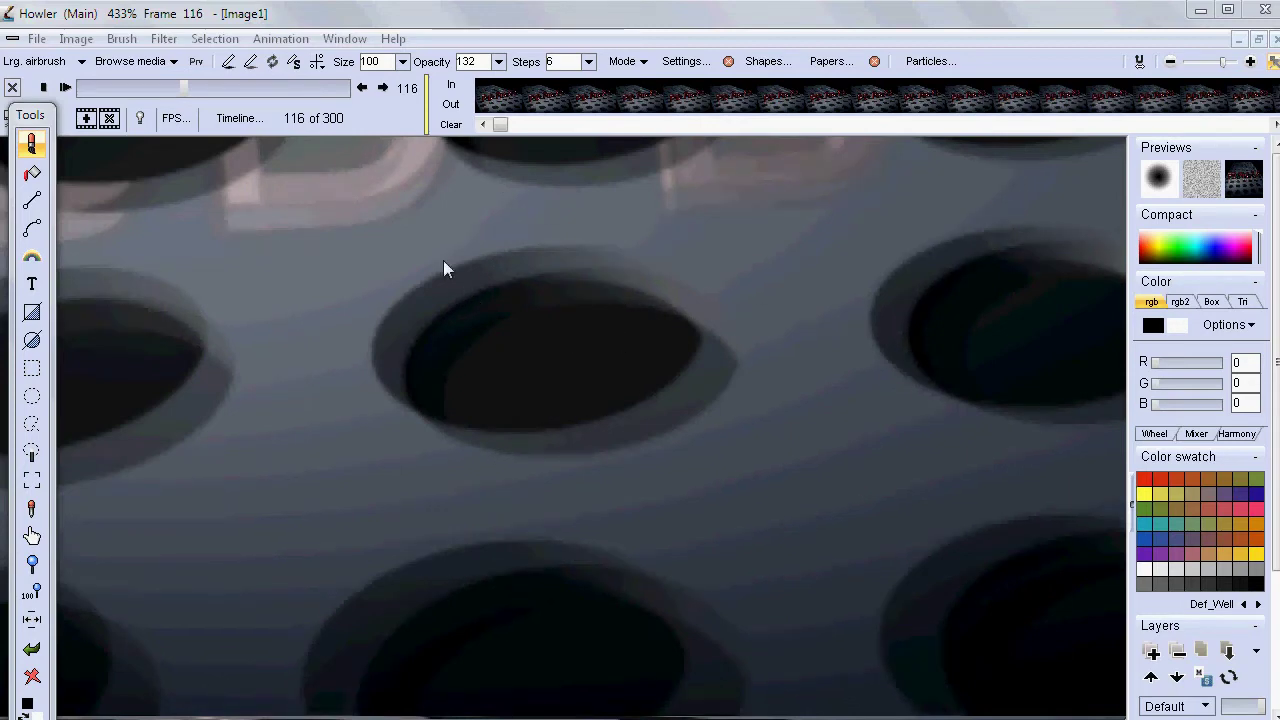
left_click(383, 88)
left_click(383, 88)
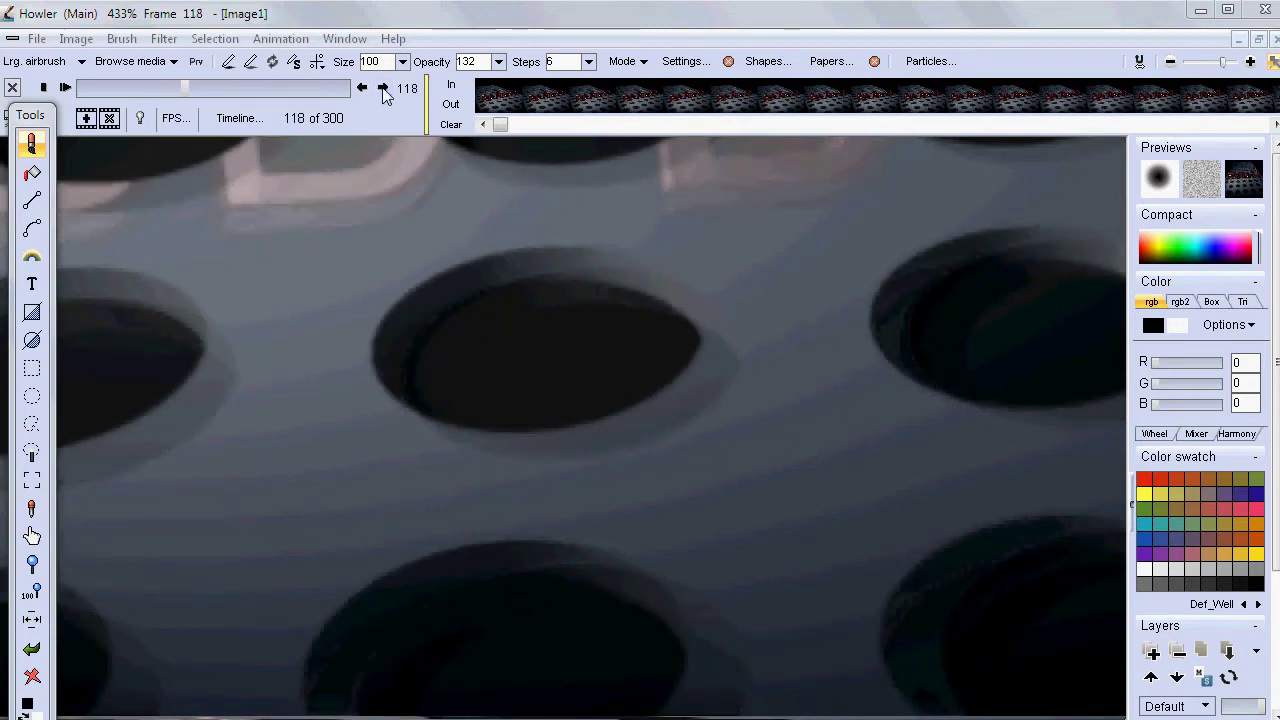
left_click(361, 88)
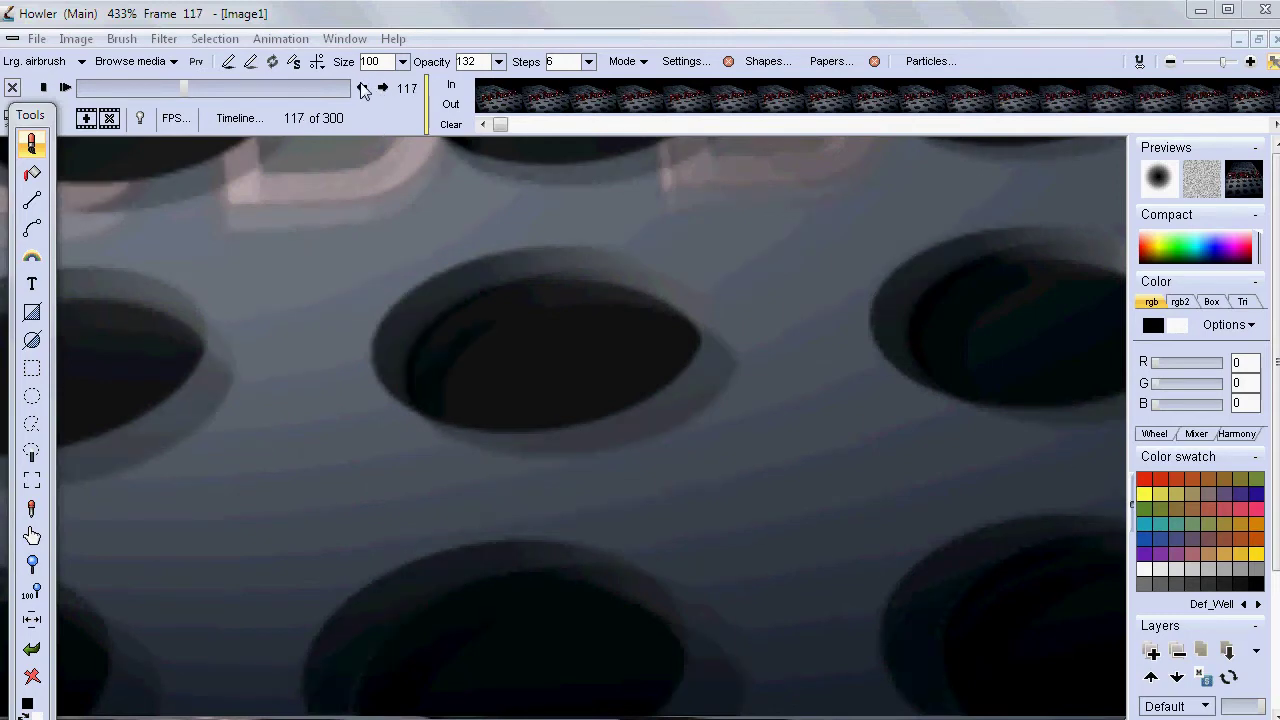
left_click(362, 88)
left_click(362, 88)
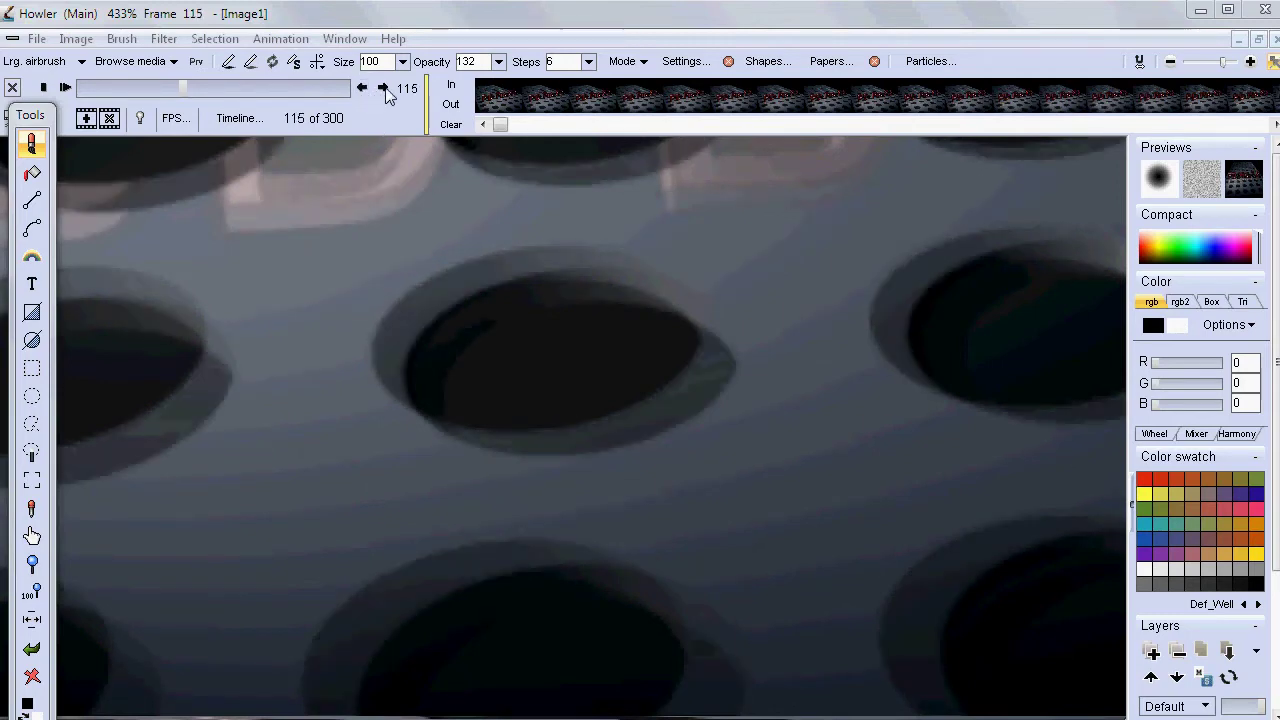
left_click(384, 89)
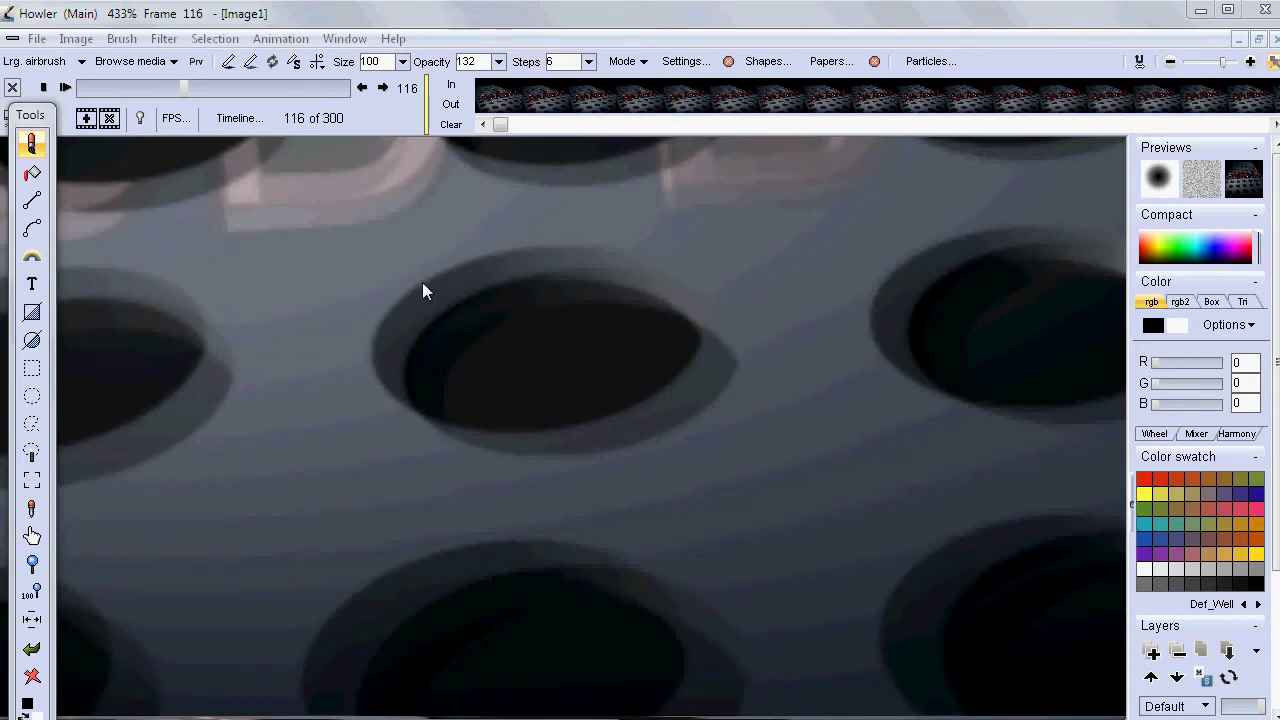
Step: Advance a few more frames, then step back to rest on frame 113
left_click(386, 90)
left_click(386, 90)
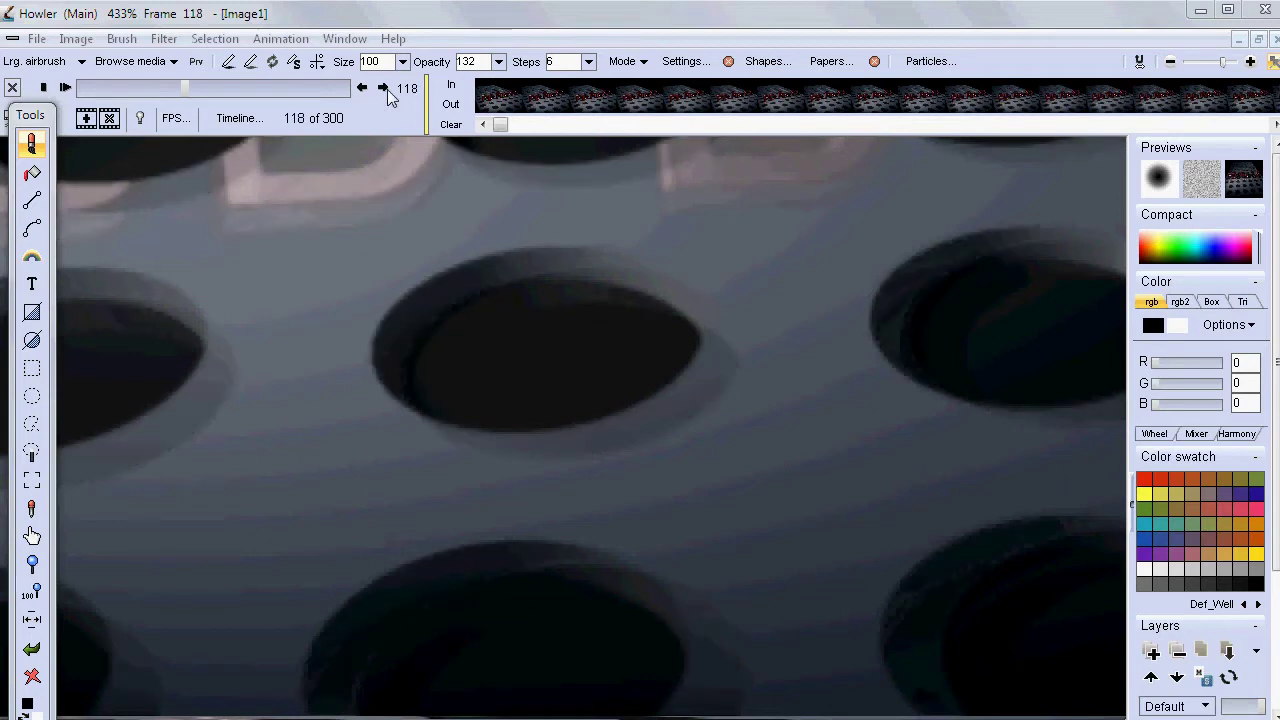
left_click(387, 89)
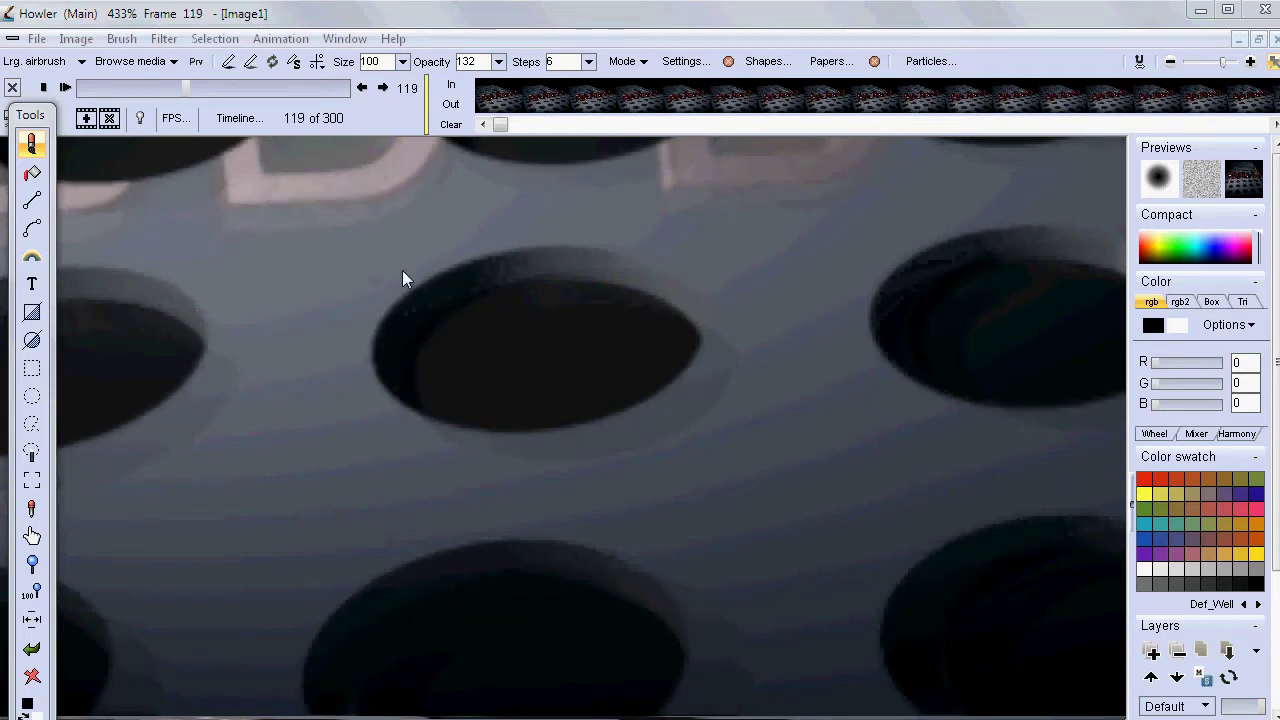
left_click(361, 88)
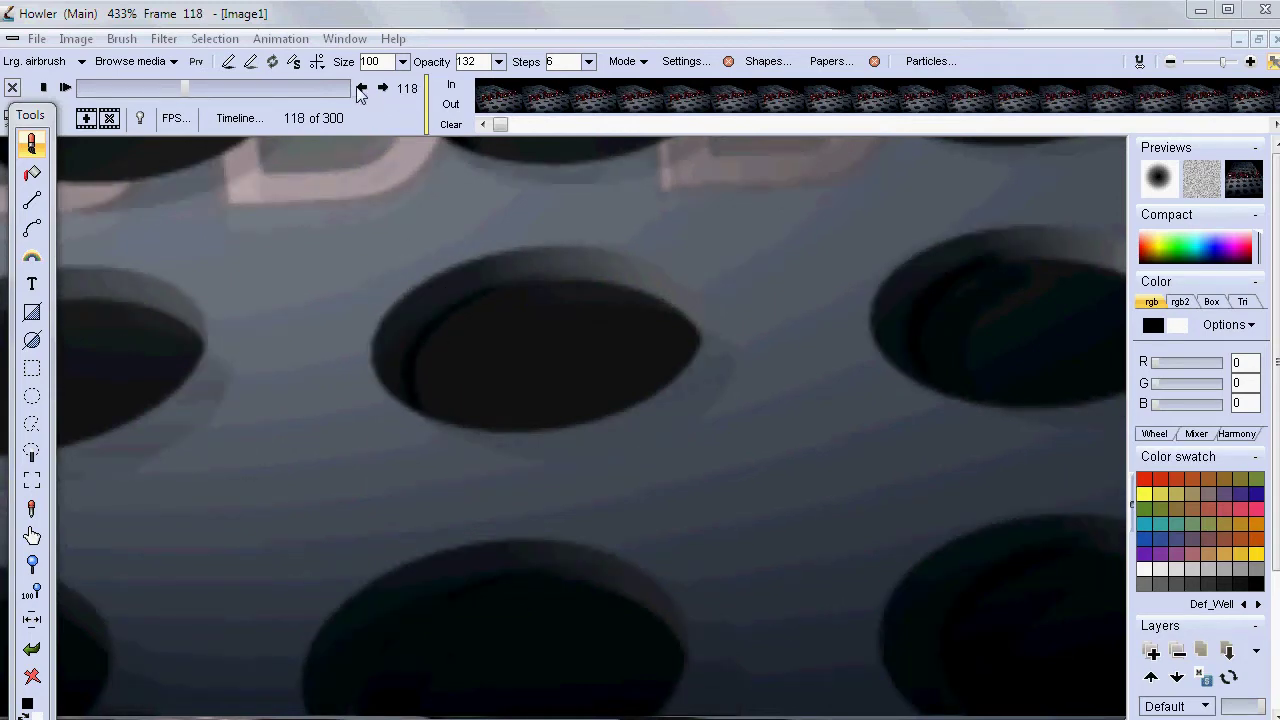
left_click(361, 88)
left_click(361, 88)
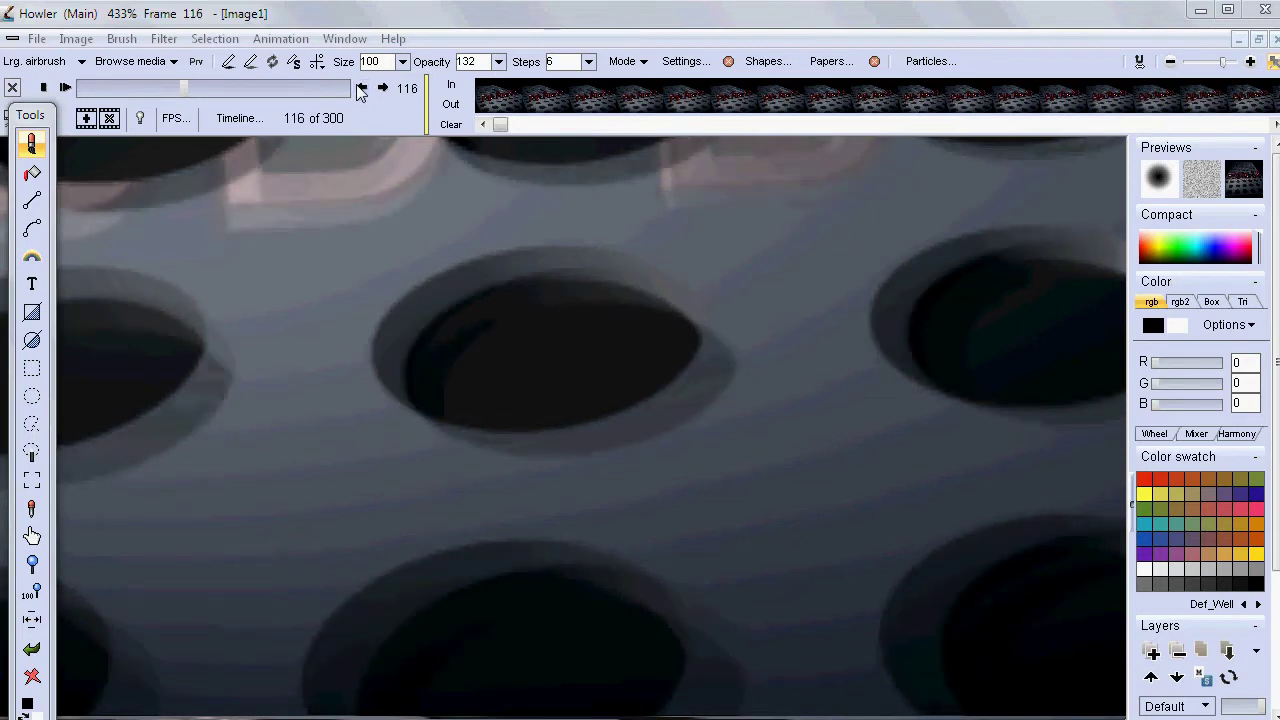
left_click(361, 88)
left_click(361, 88)
left_click(361, 88)
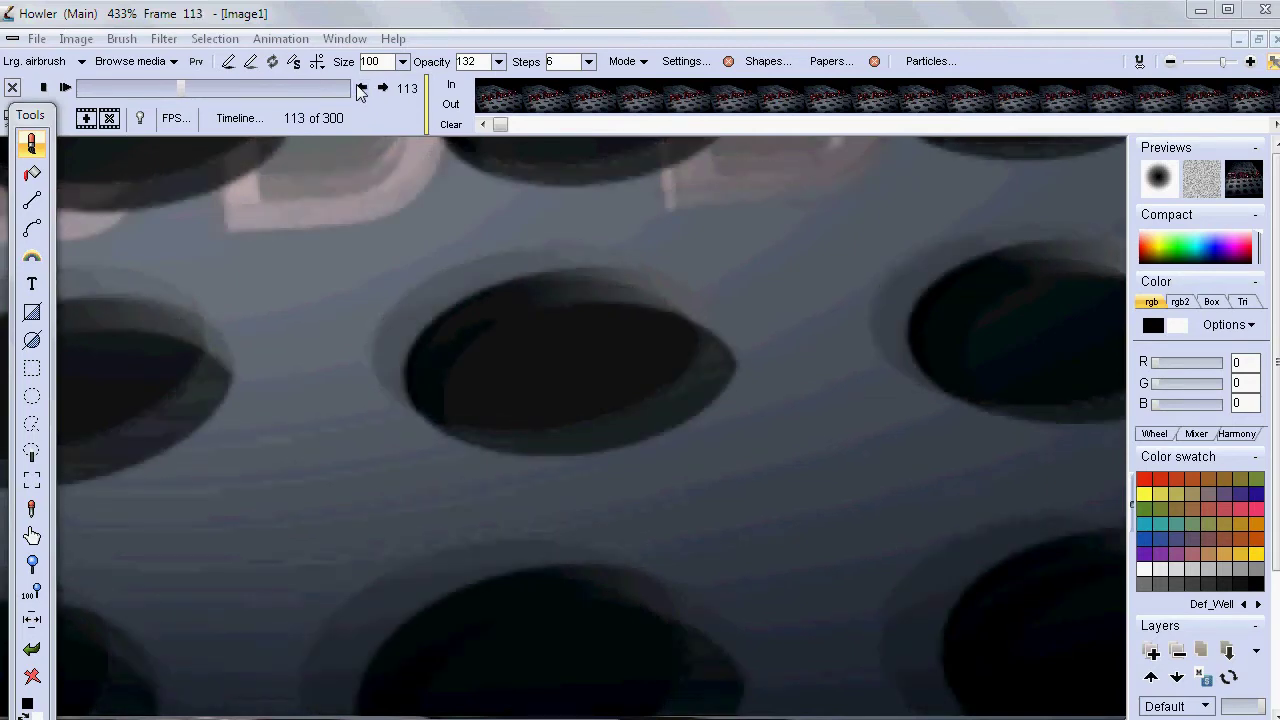
scroll(799, 543, "down", 5)
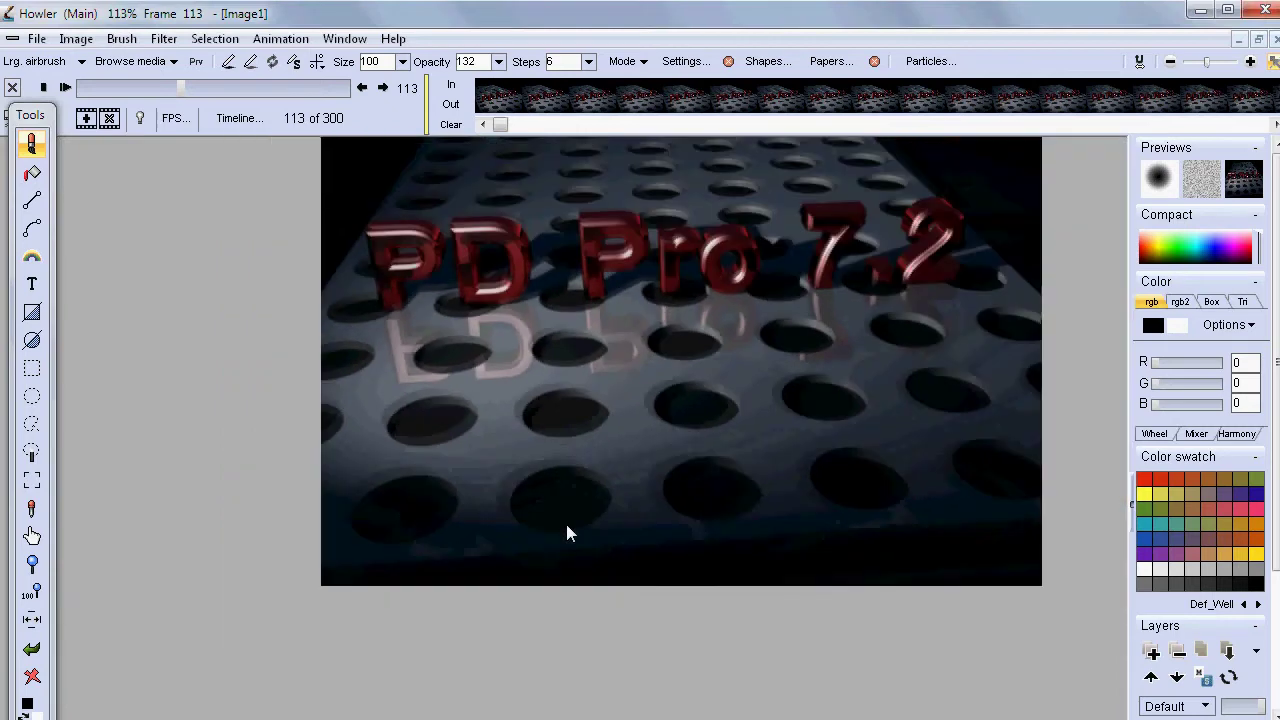
scroll(566, 528, "up", 3)
scroll(623, 514, "down", 5)
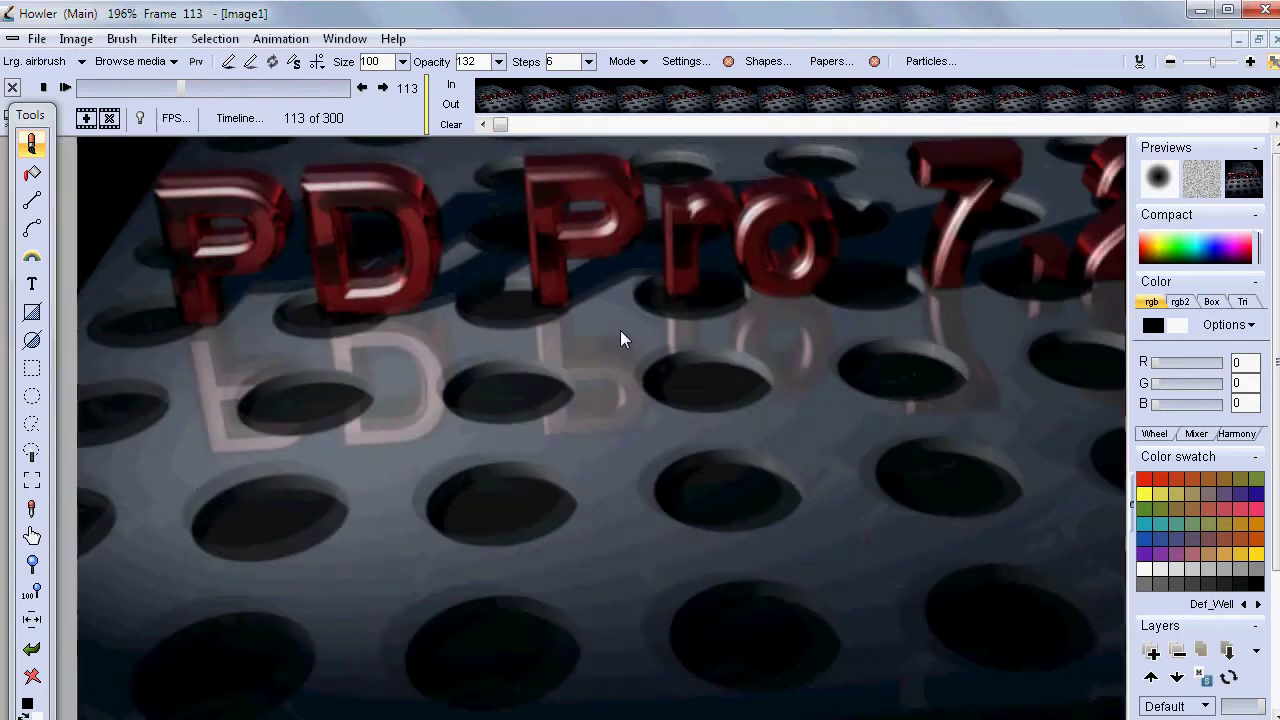
scroll(600, 568, "up", 1)
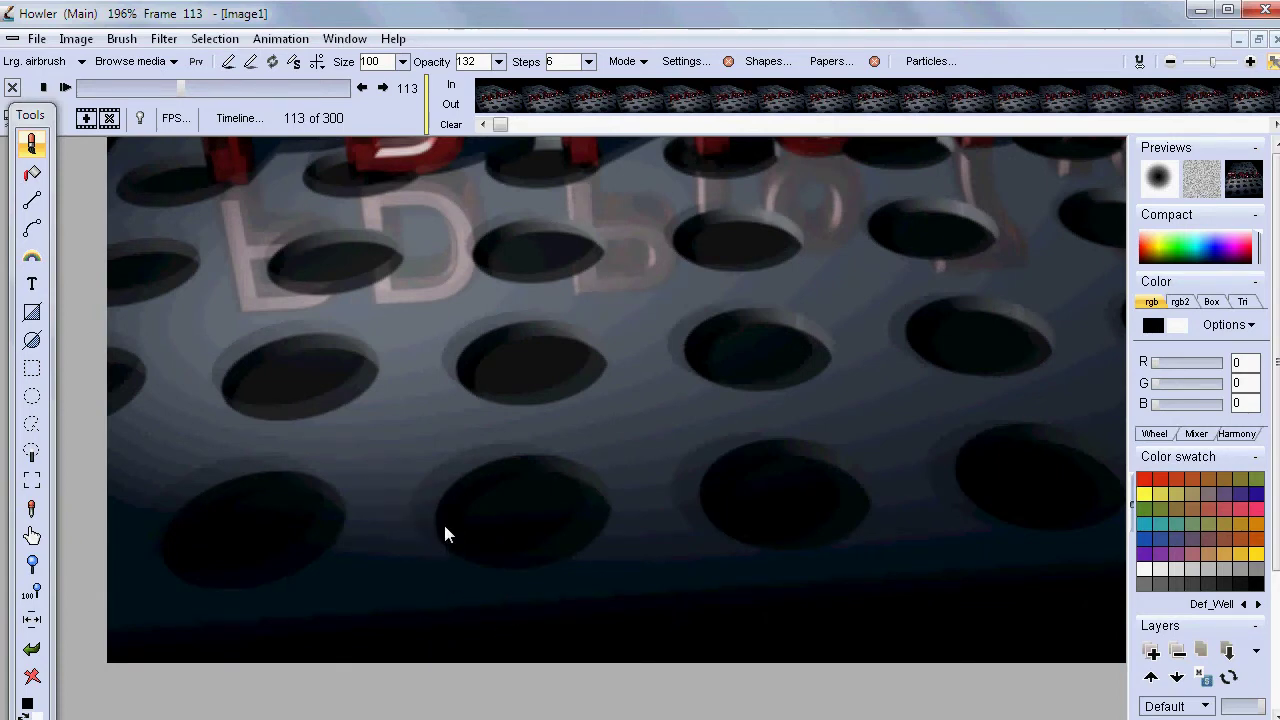
scroll(724, 413, "down", 2)
scroll(640, 447, "up", 2)
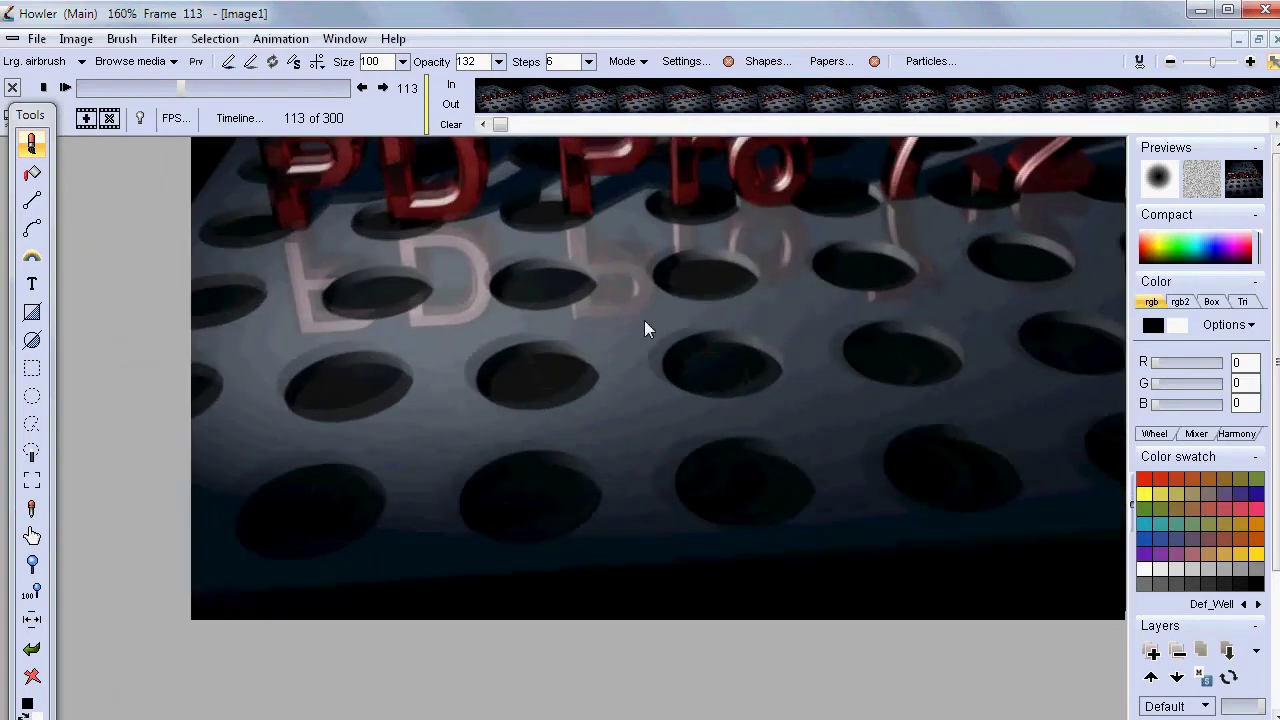
scroll(644, 320, "down", 1)
scroll(522, 548, "up", 1)
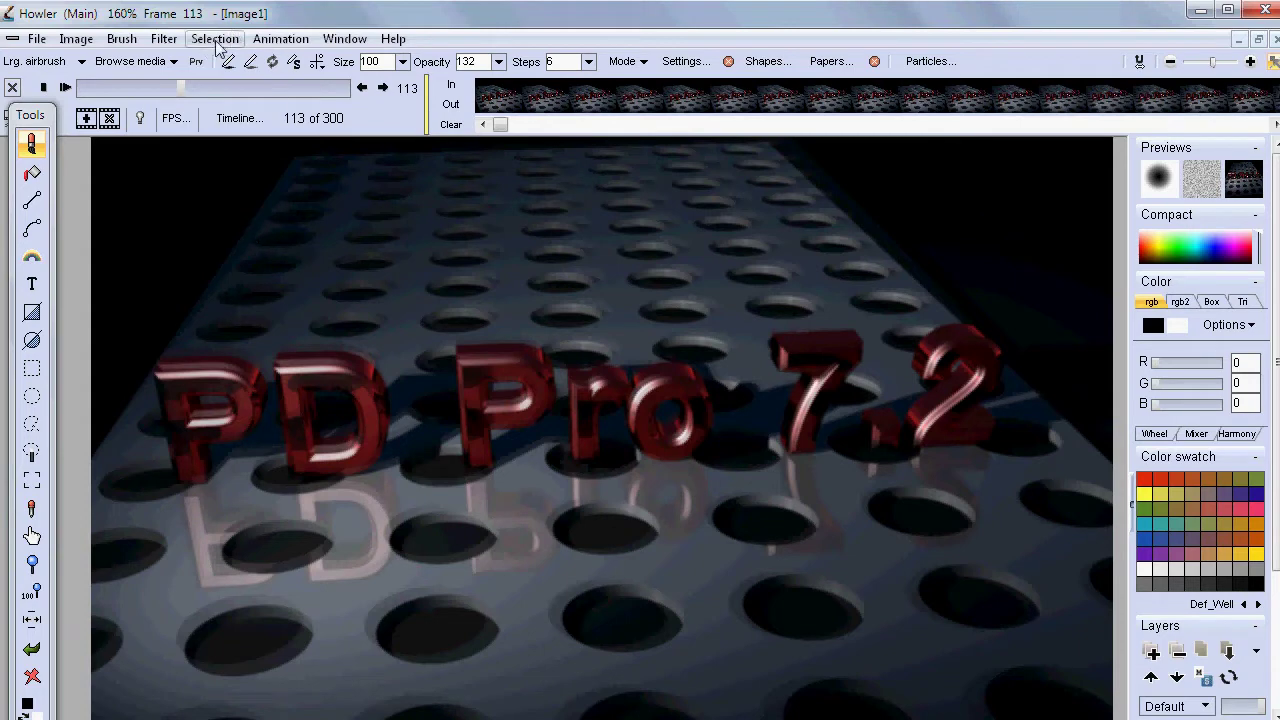
Step: Reload 18.avi from the logo folder as a fresh 36-frame animation
left_click(164, 39)
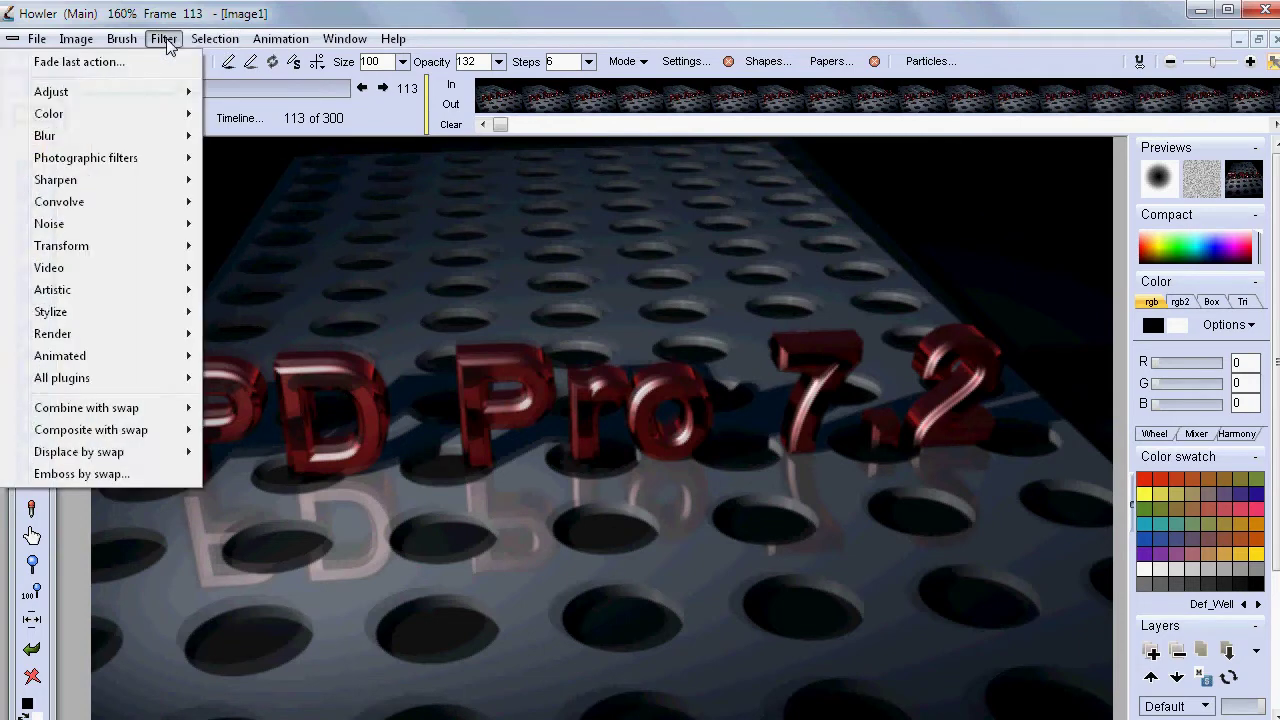
mouse_move(280, 40)
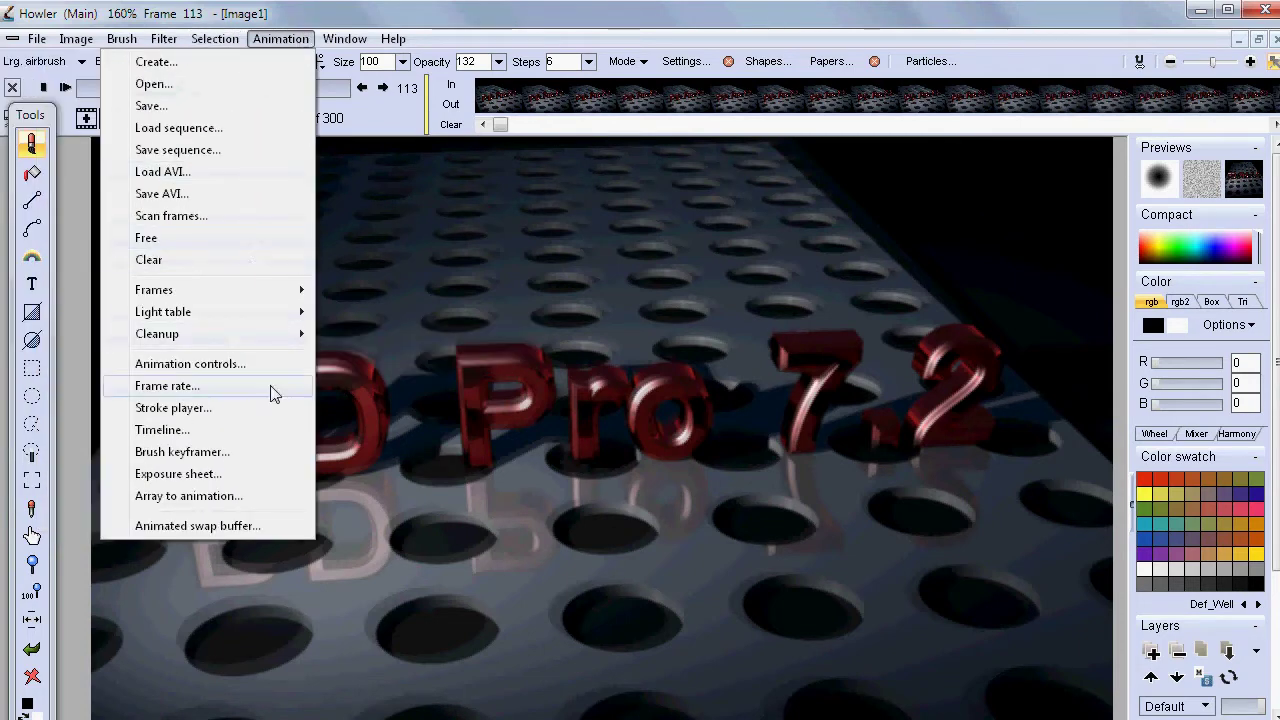
mouse_move(190, 292)
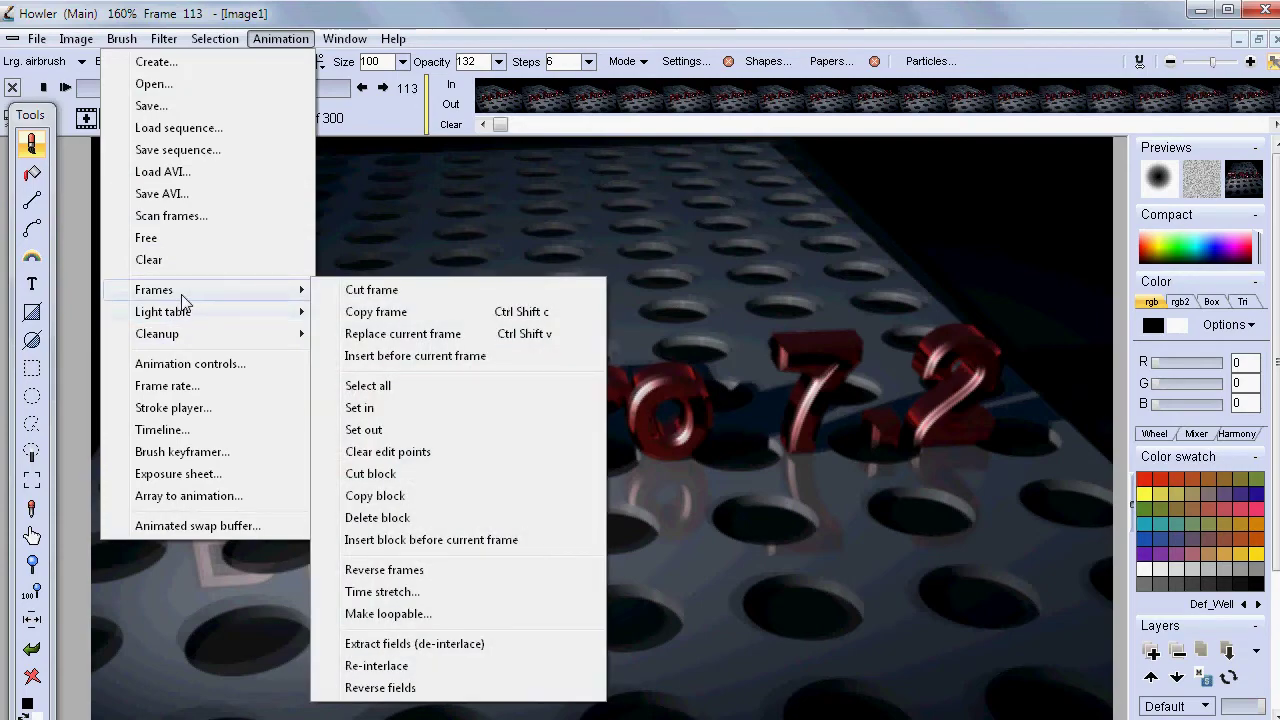
left_click(163, 172)
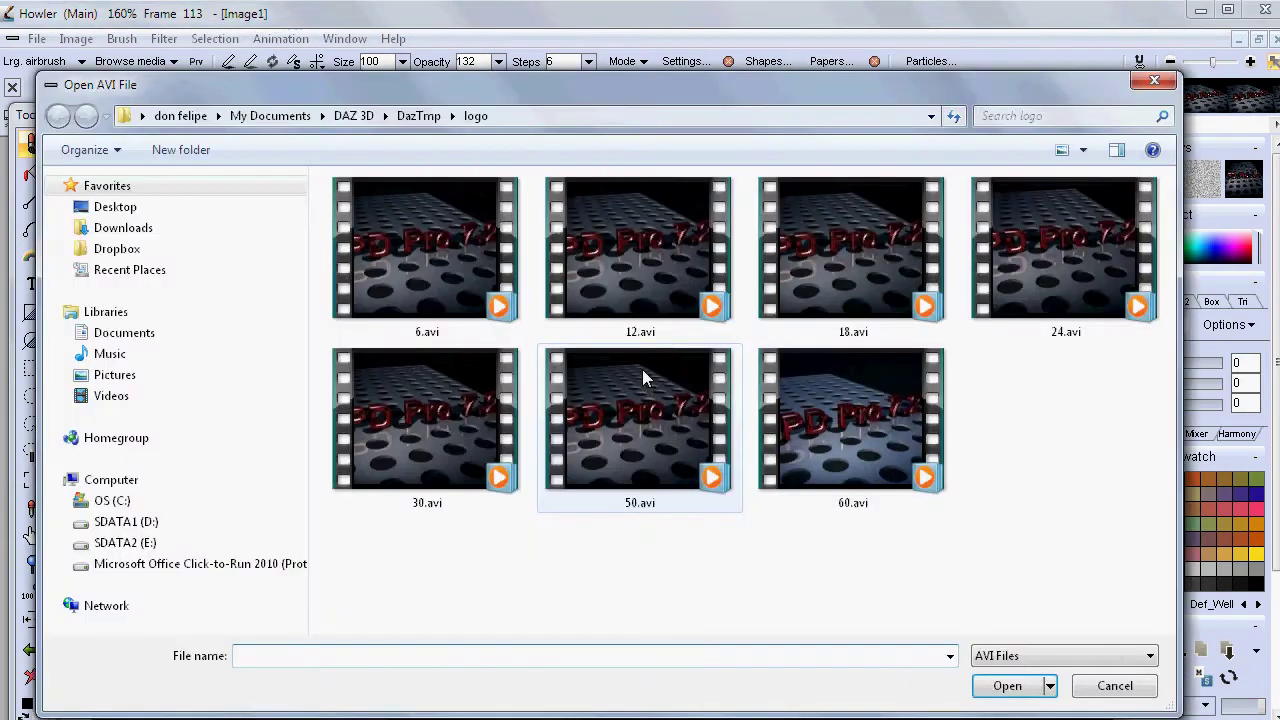
left_click(809, 252)
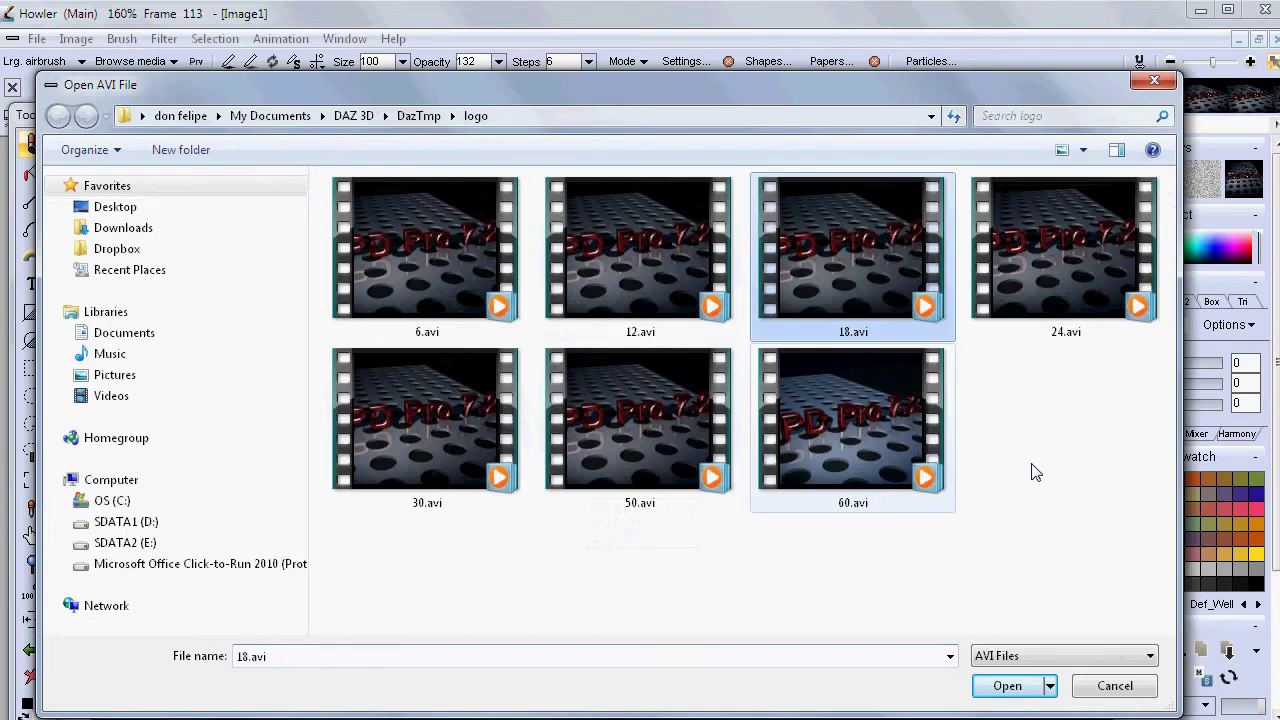
left_click(1010, 686)
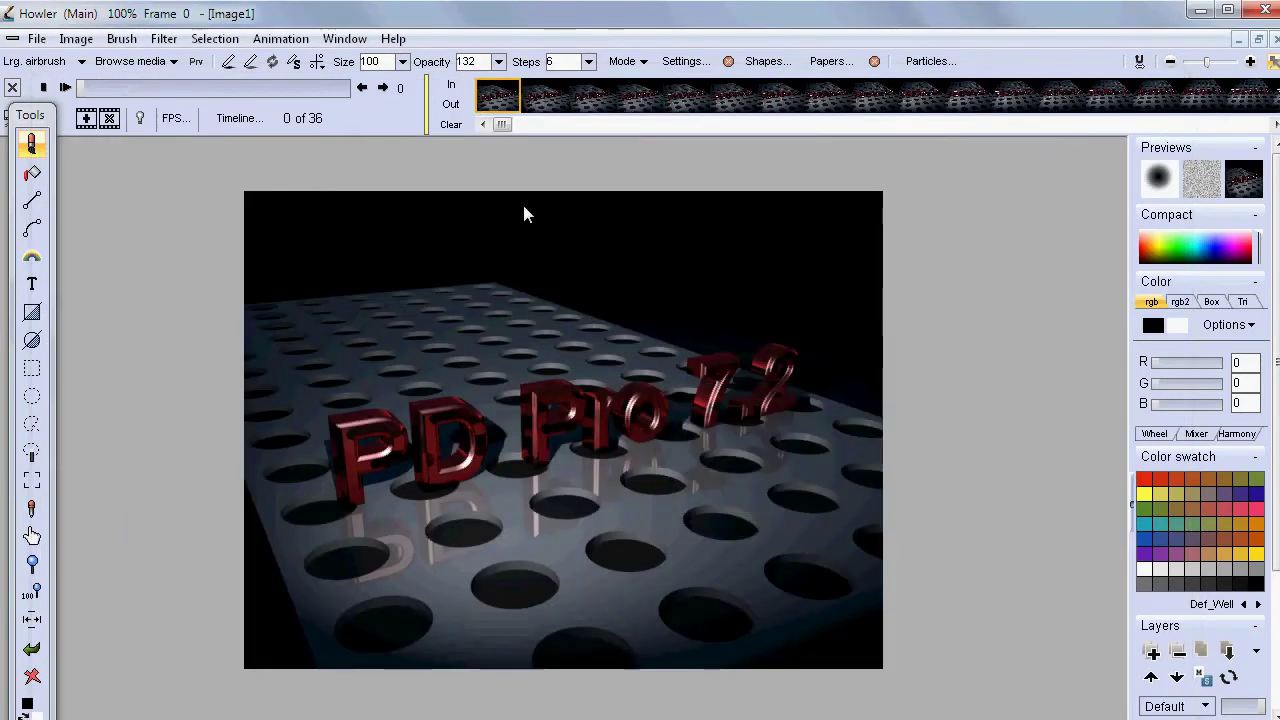
left_click(164, 38)
Step: Run a motion prediction dry run with dropped-frame scanning off, creating 103 frames
mouse_move(112, 357)
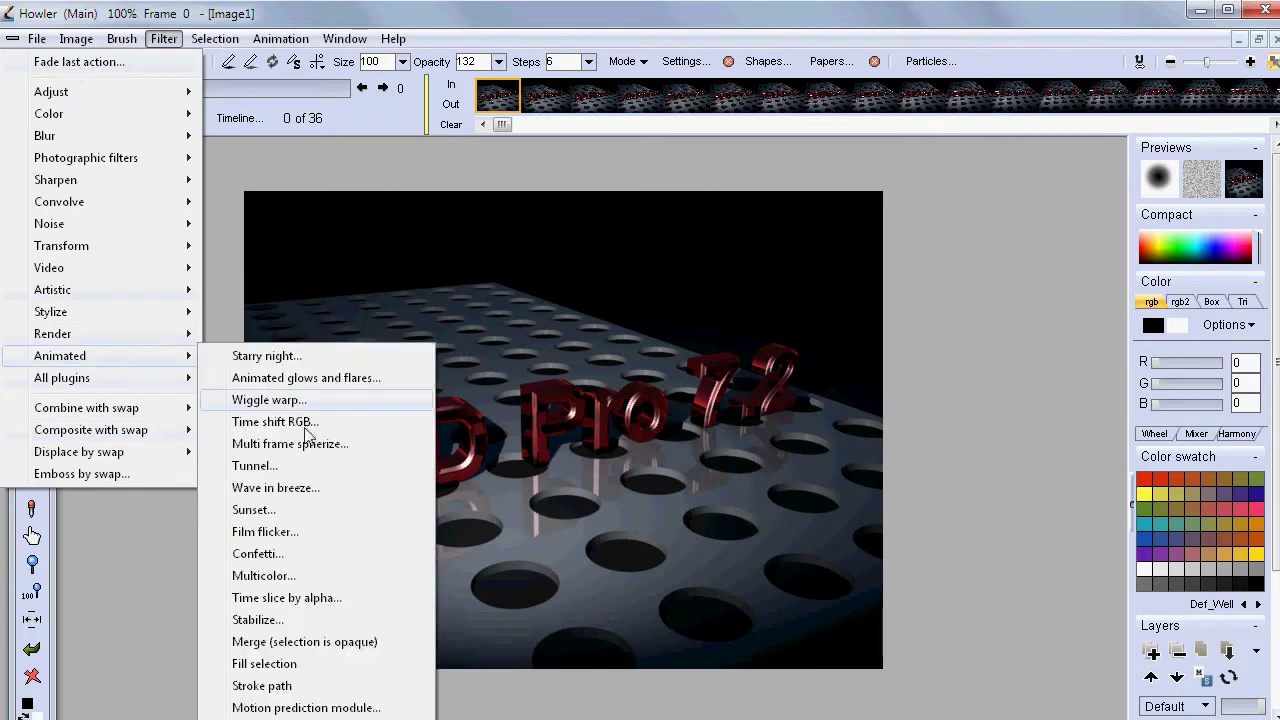
left_click(340, 708)
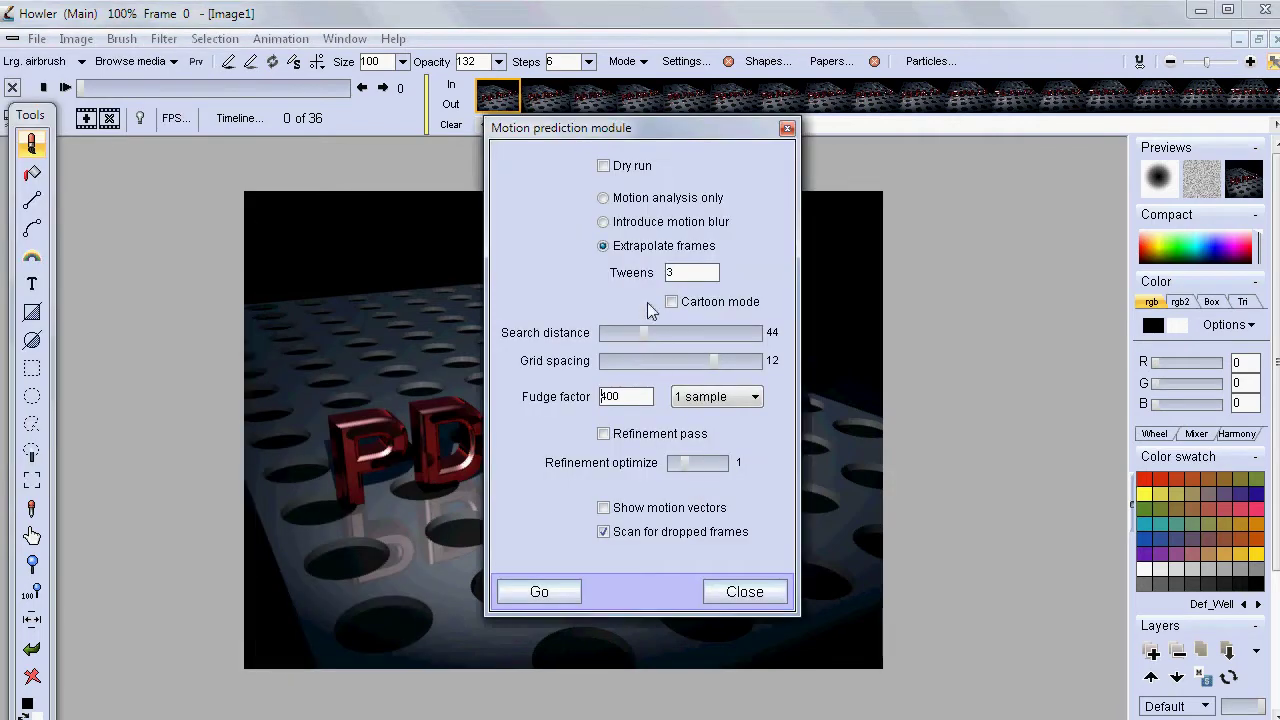
left_click_drag(659, 122, 247, 160)
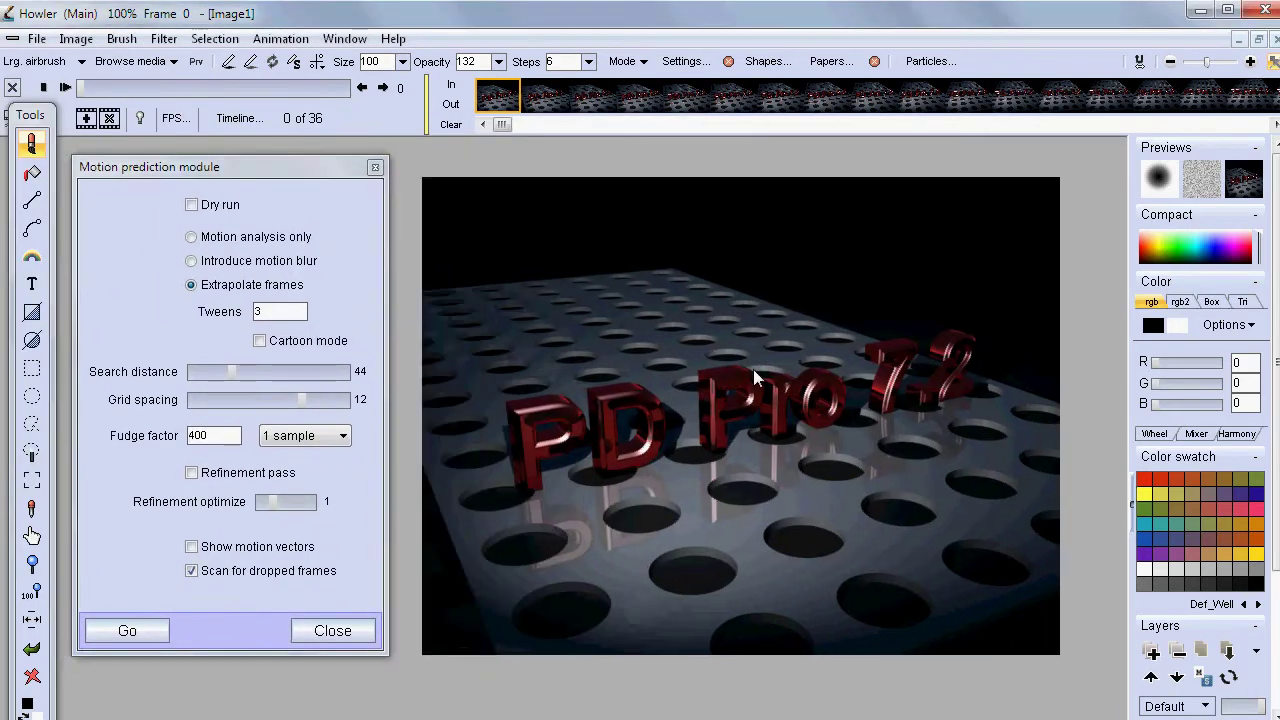
left_click(192, 205)
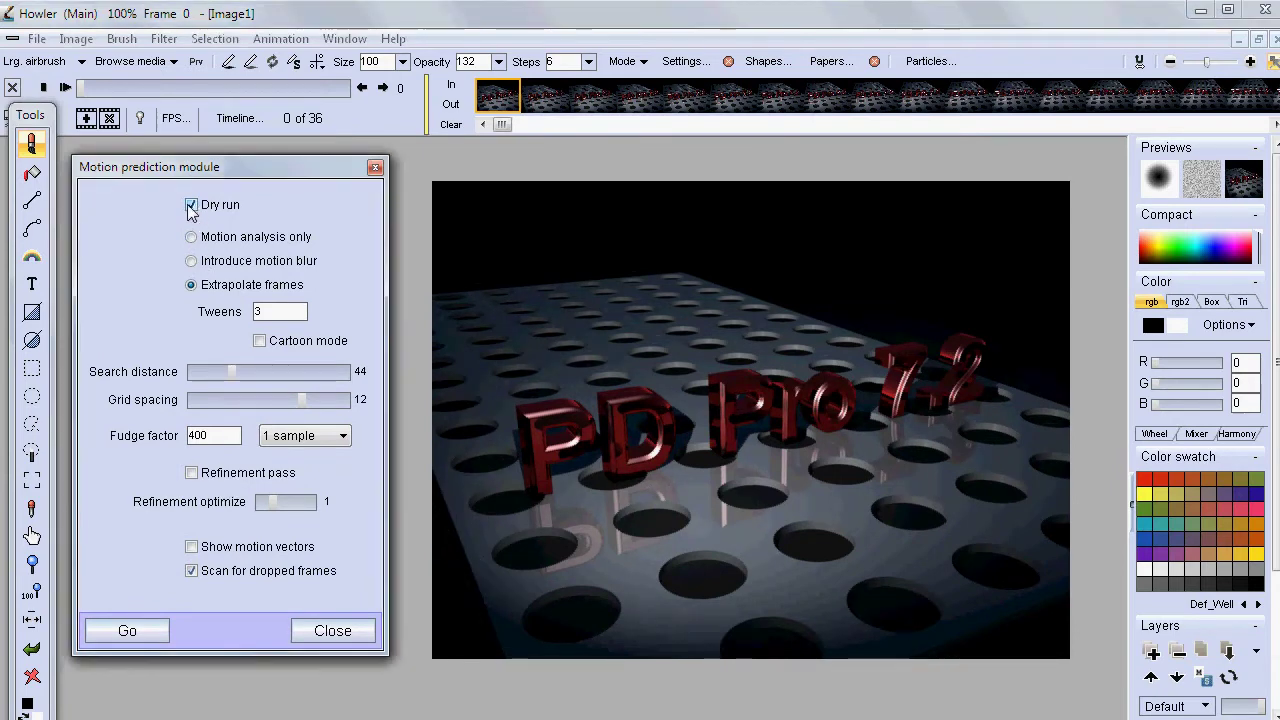
left_click(193, 571)
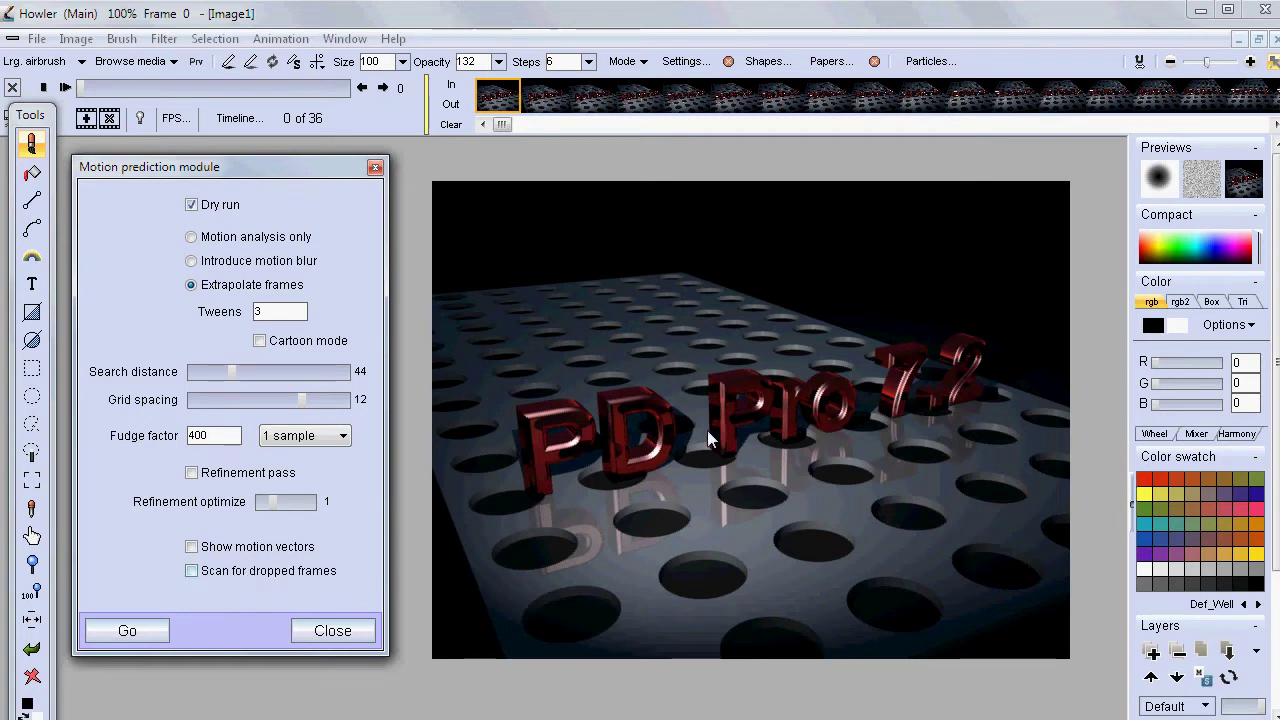
left_click_drag(694, 470, 691, 453)
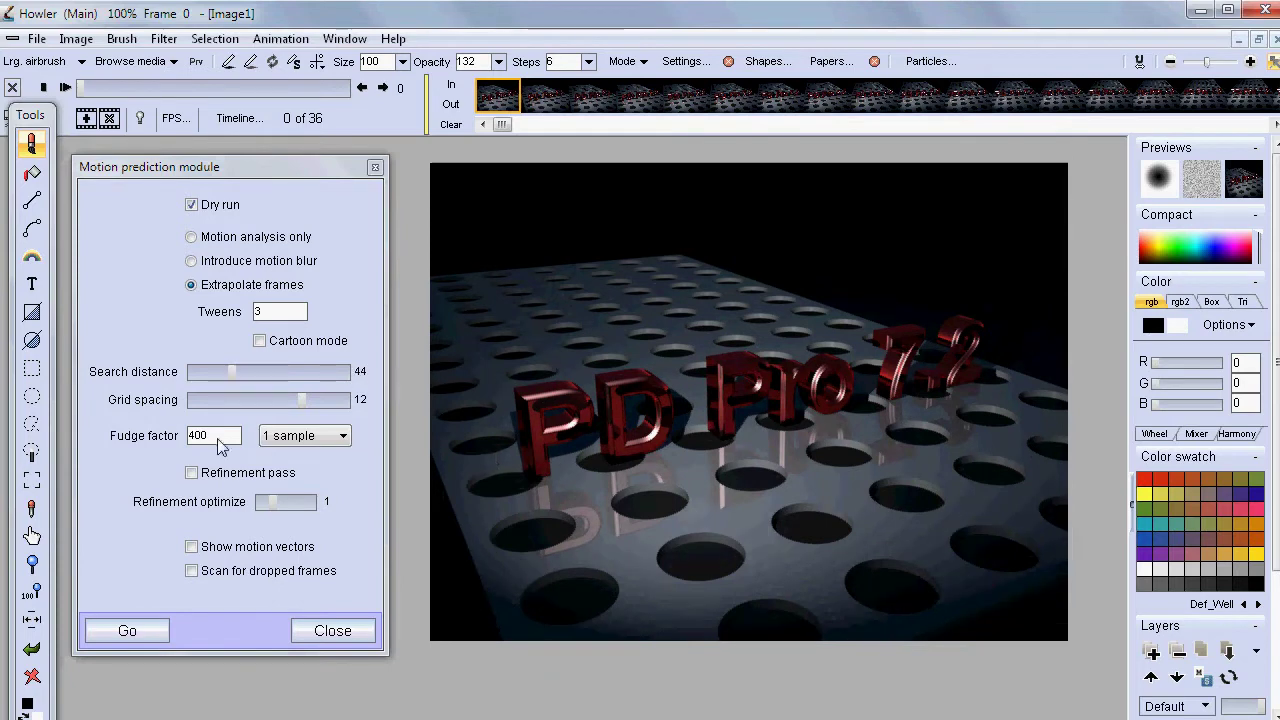
left_click(160, 627)
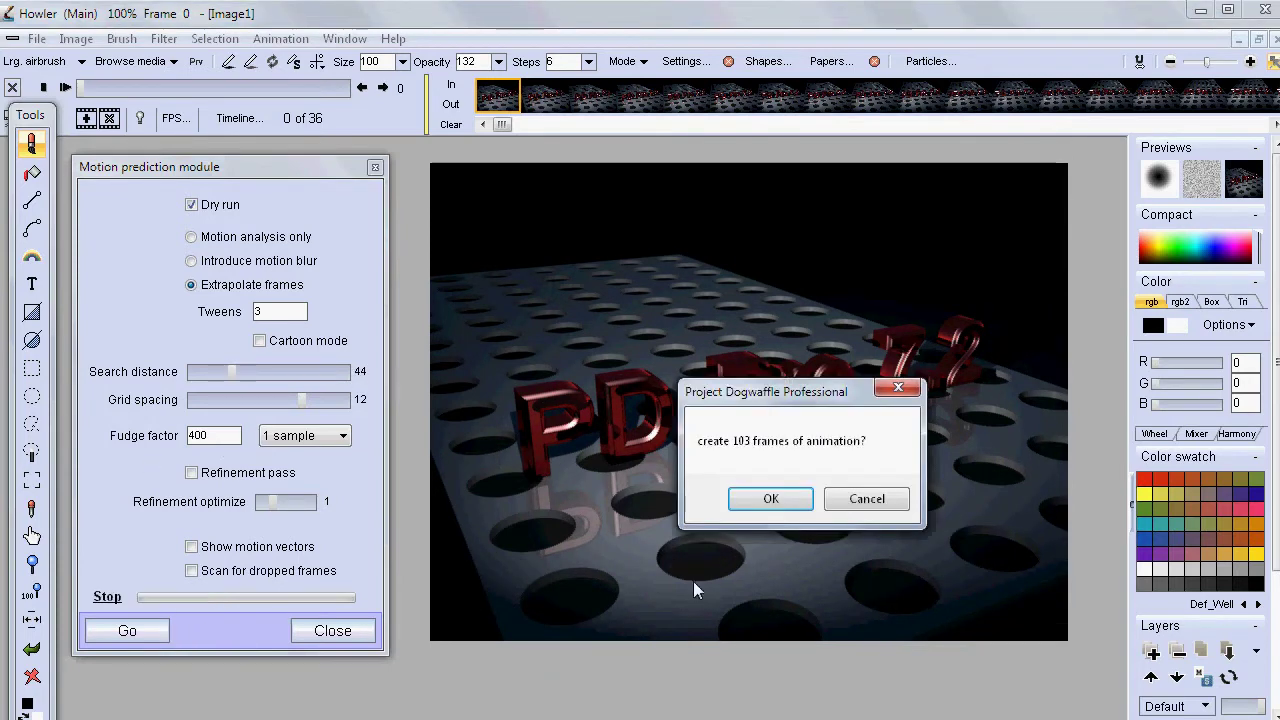
left_click(783, 498)
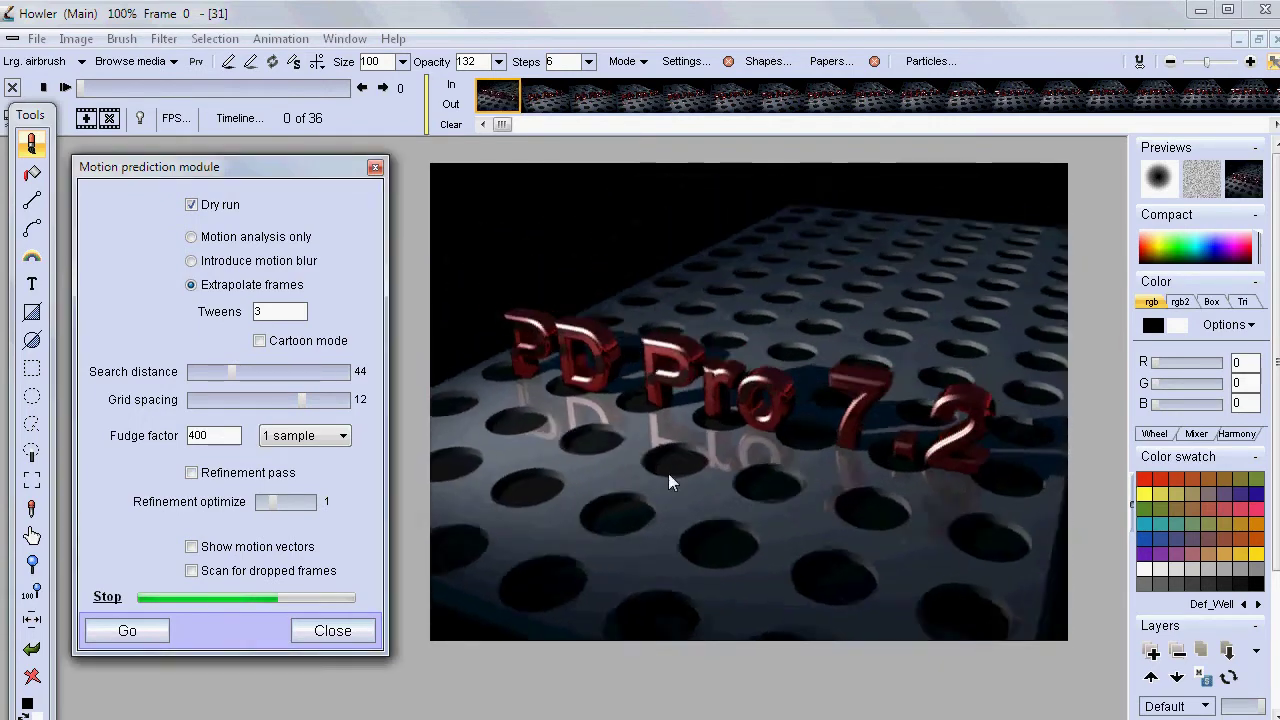
Step: Preview extrapolation at 7, 22 and 28 tweens (239, 749, 953 frames), then stop
double_click(296, 314)
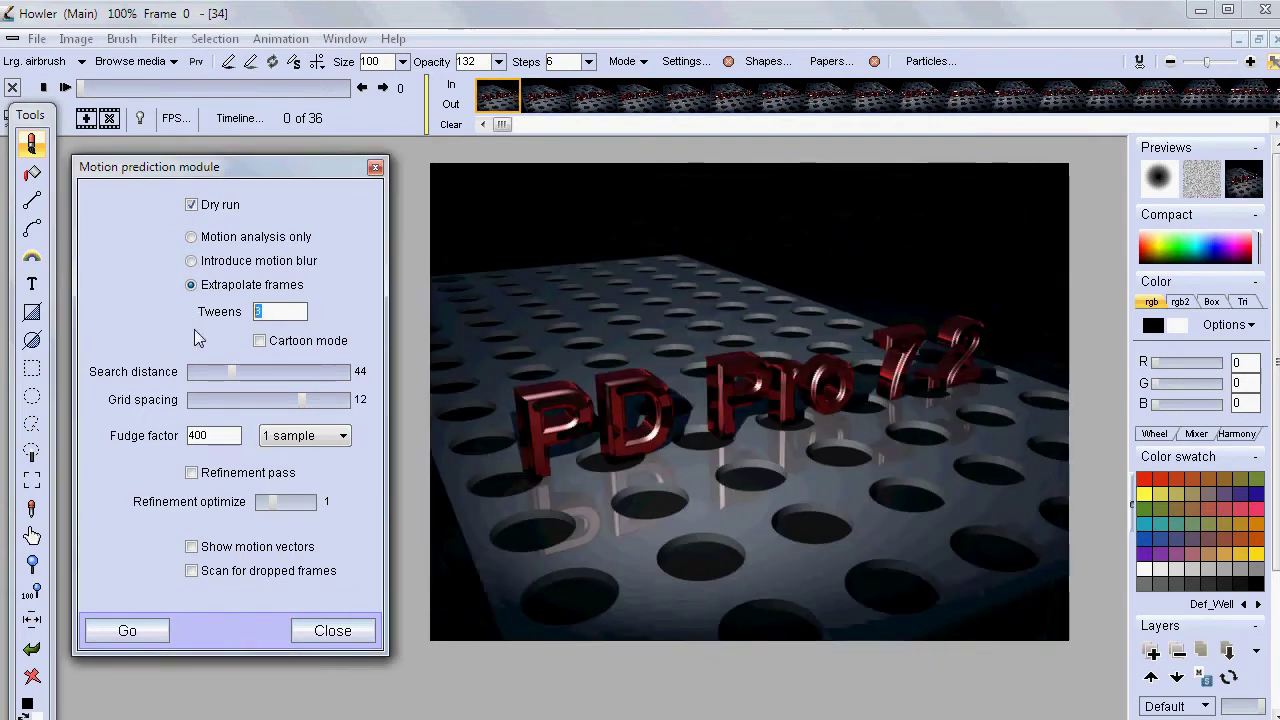
type("7")
left_click(130, 630)
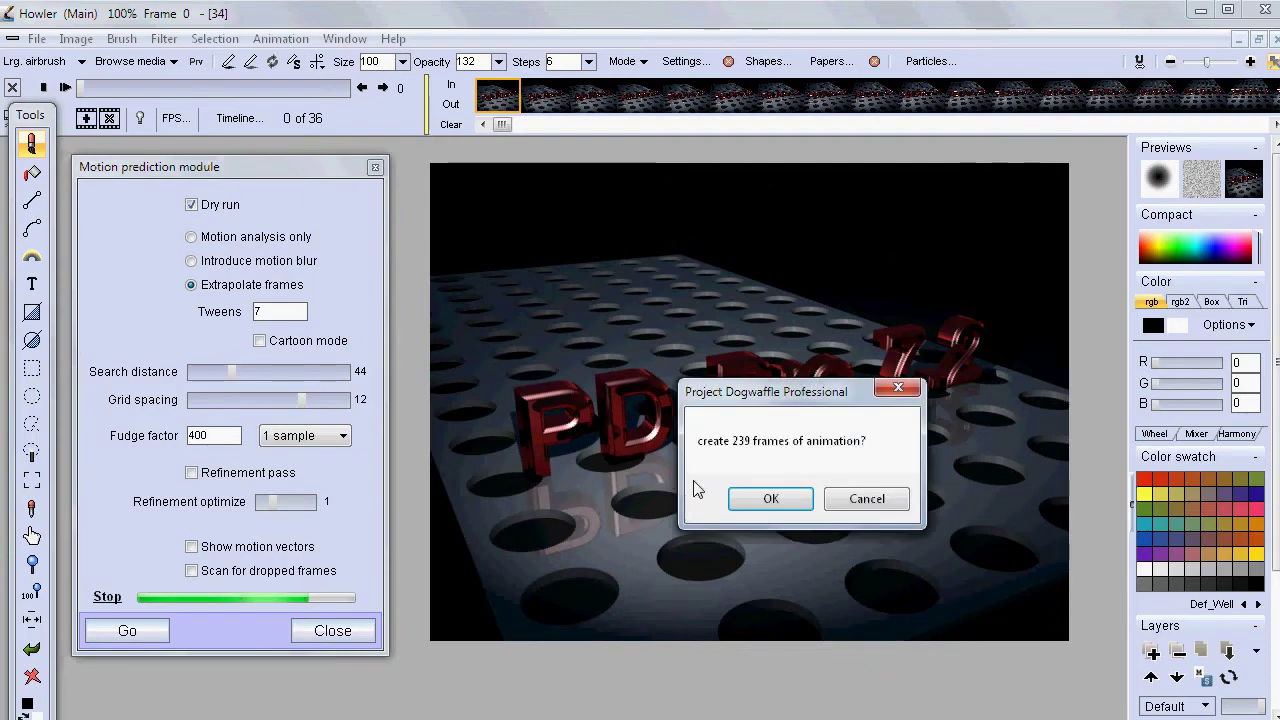
left_click(770, 498)
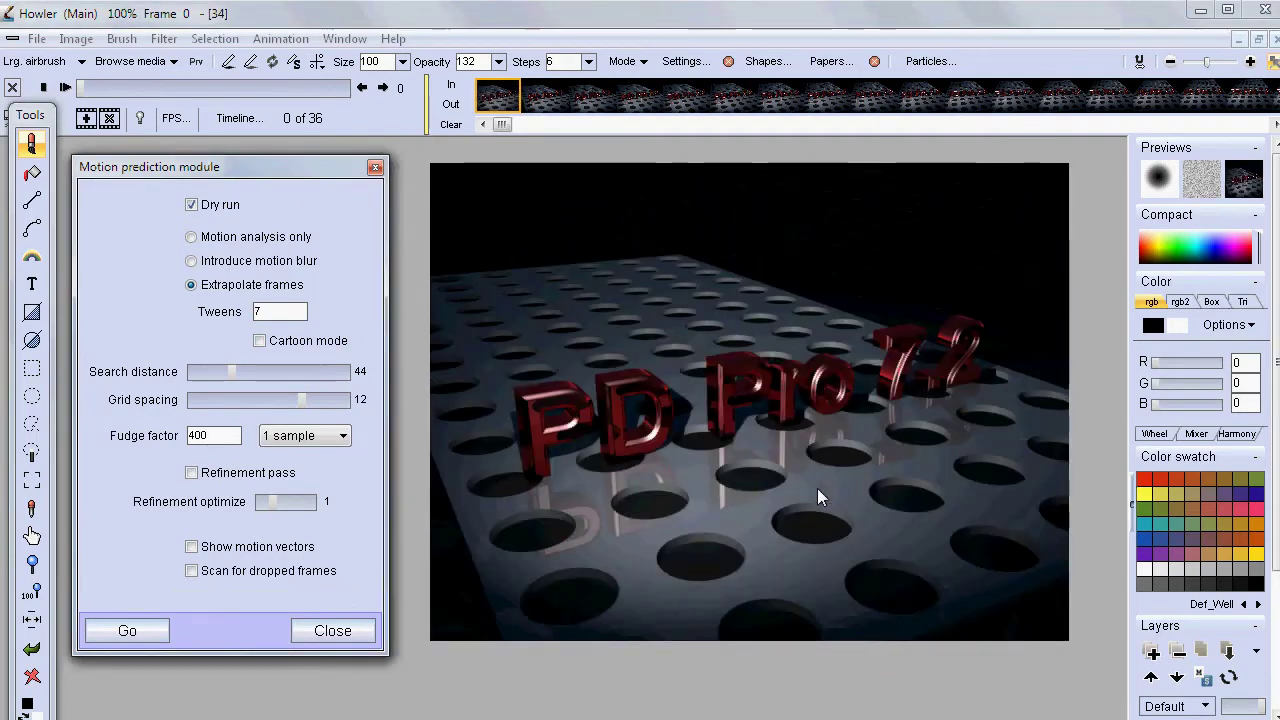
double_click(282, 312)
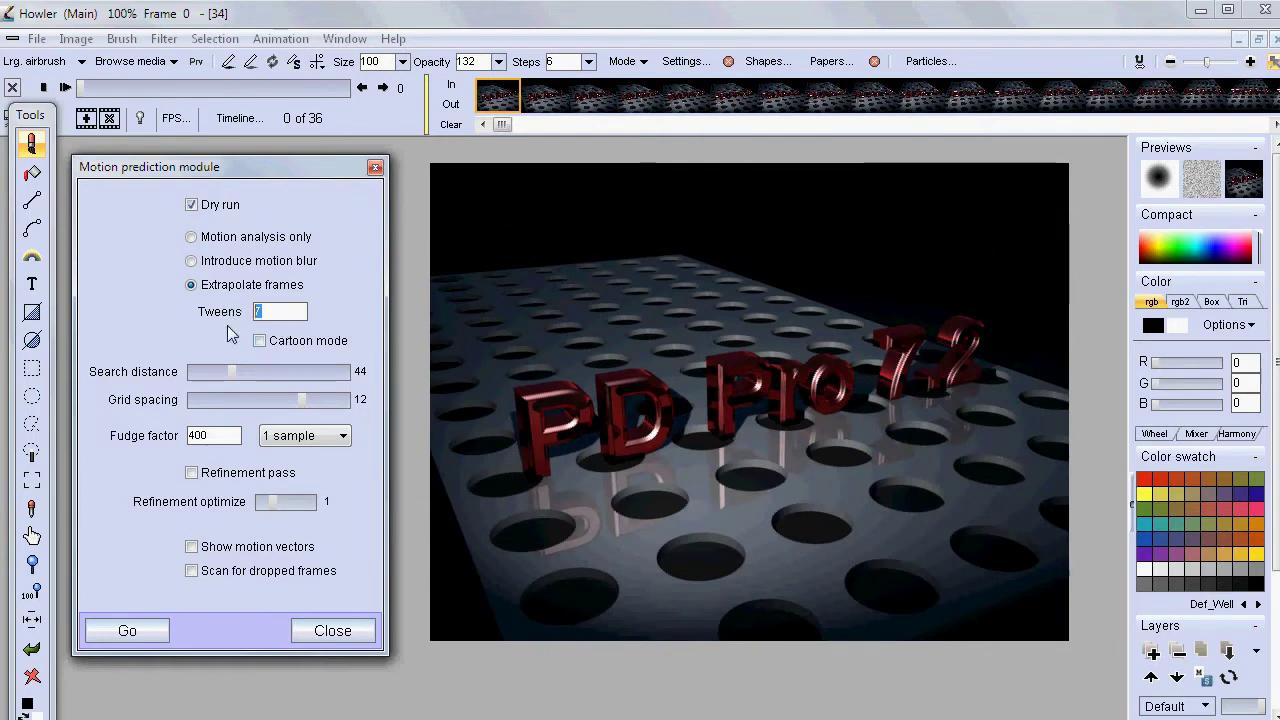
type("22")
left_click(158, 636)
left_click(771, 496)
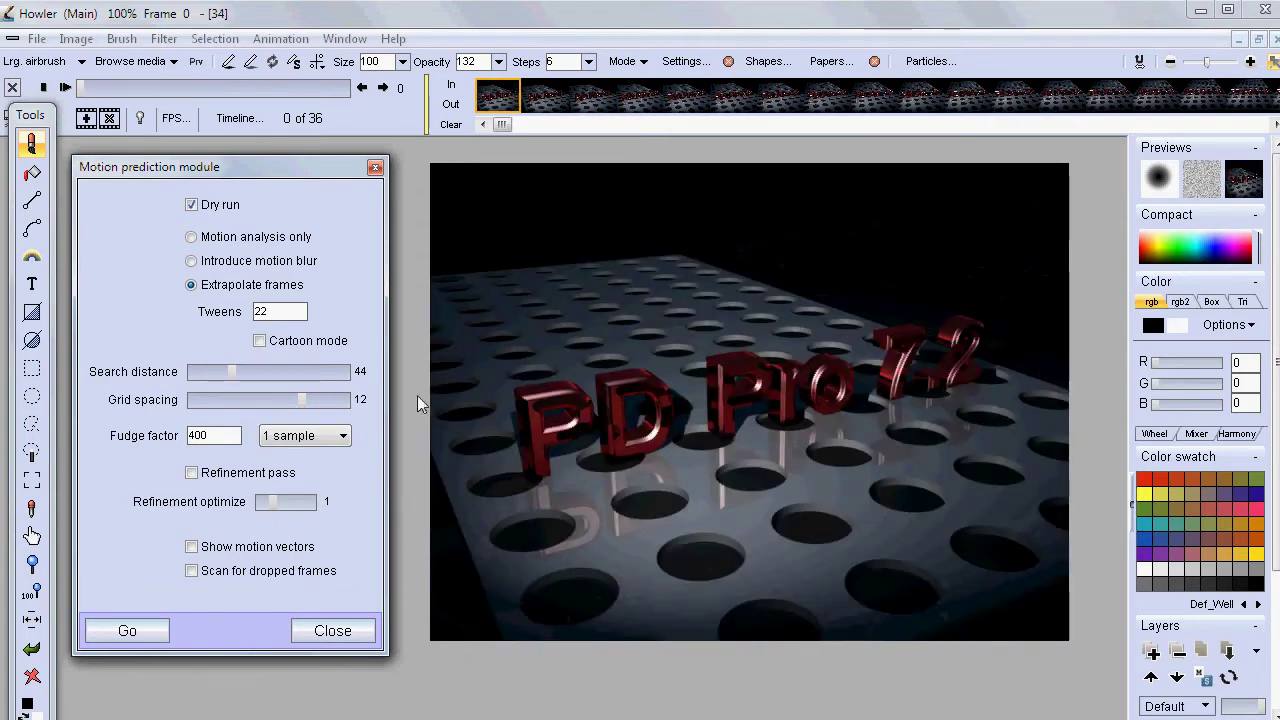
double_click(260, 311)
type("28")
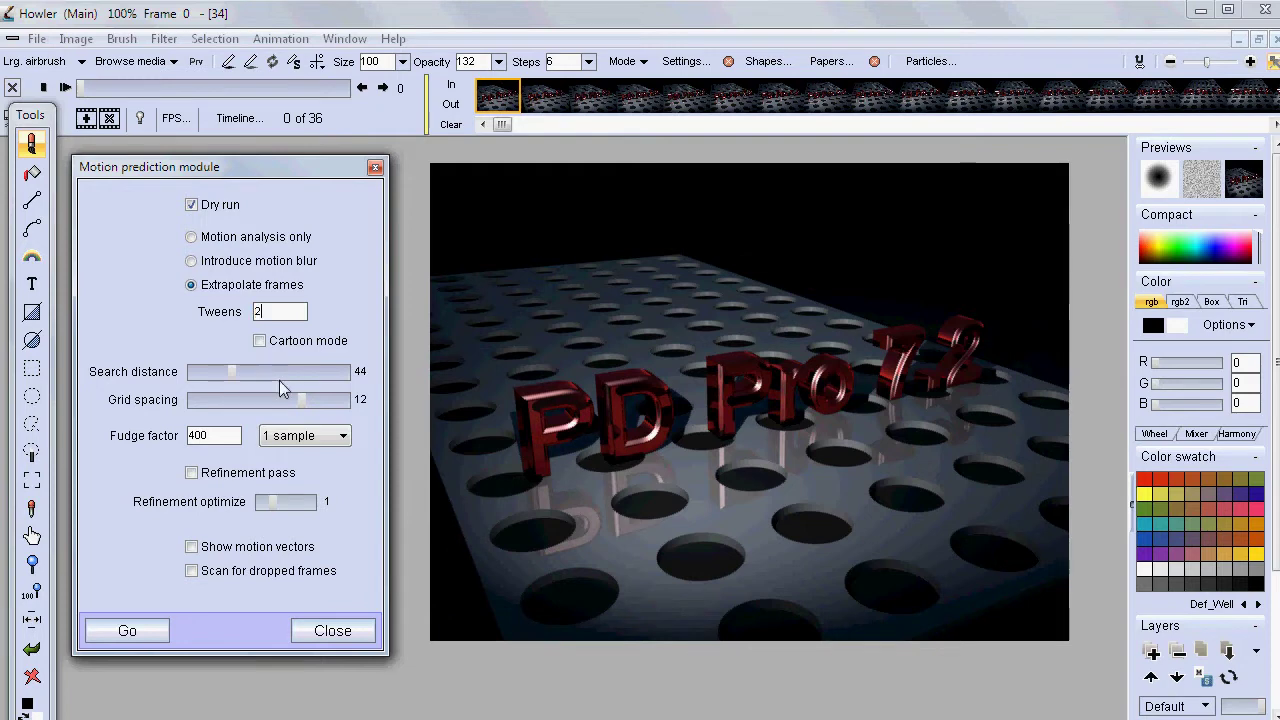
left_click(137, 629)
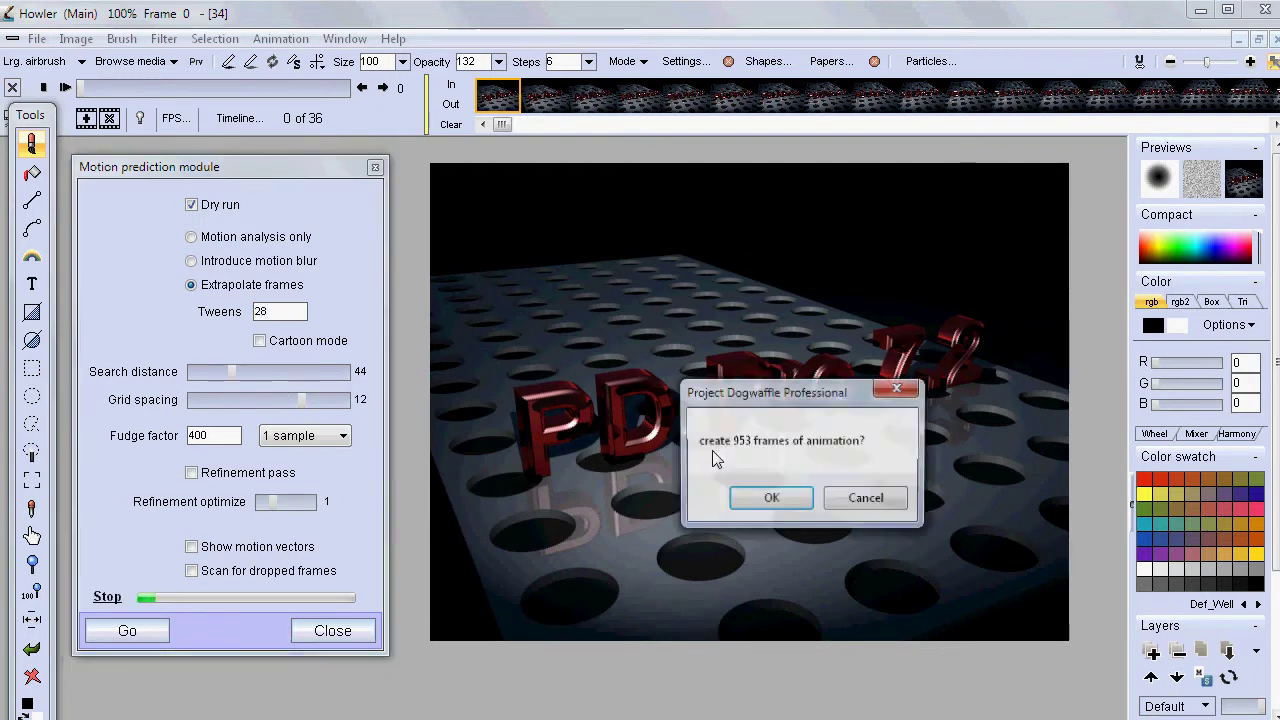
left_click(768, 501)
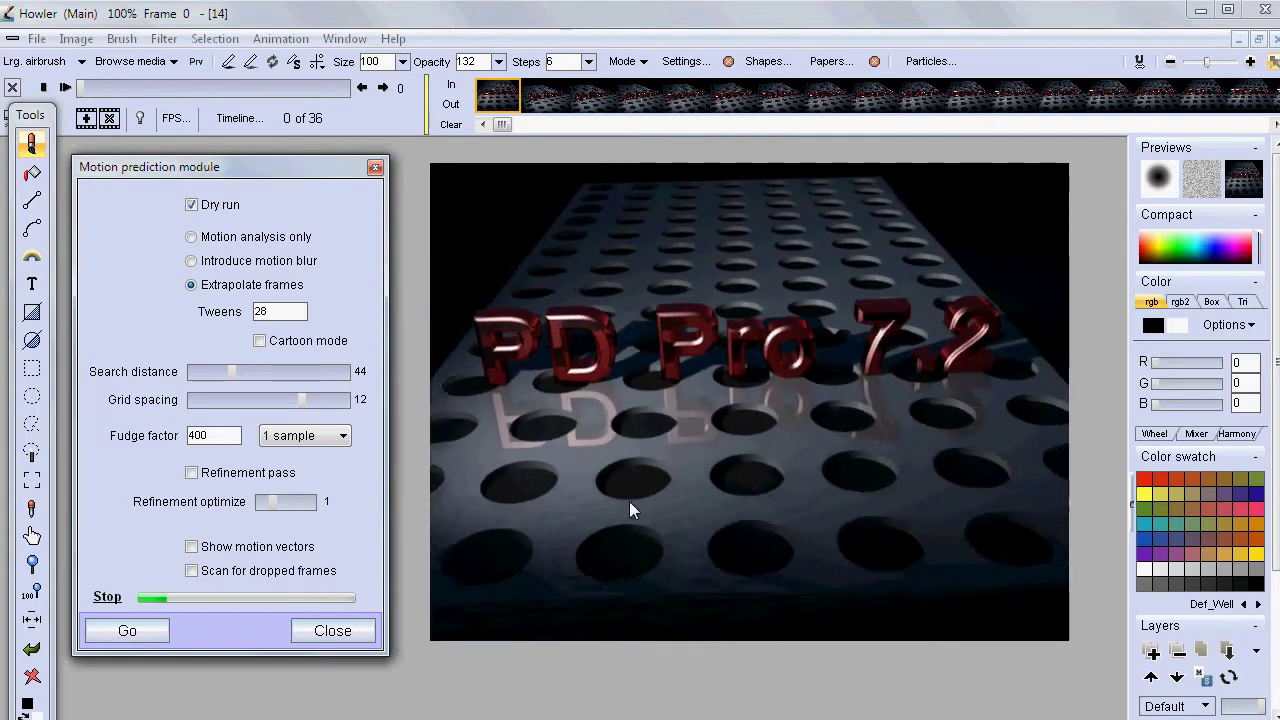
left_click(106, 596)
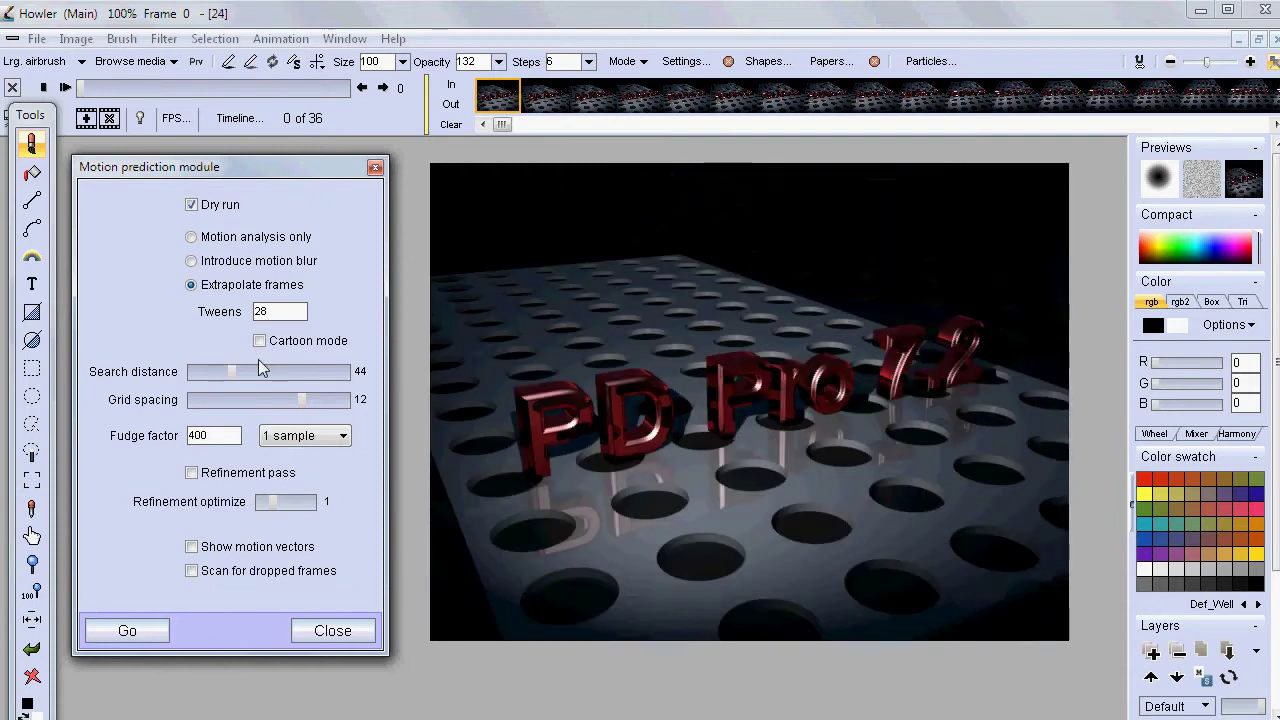
Step: Tune search distance to 51 and grid spacing to 7, rerunning the 953-frame preview
left_click_drag(233, 376, 275, 392)
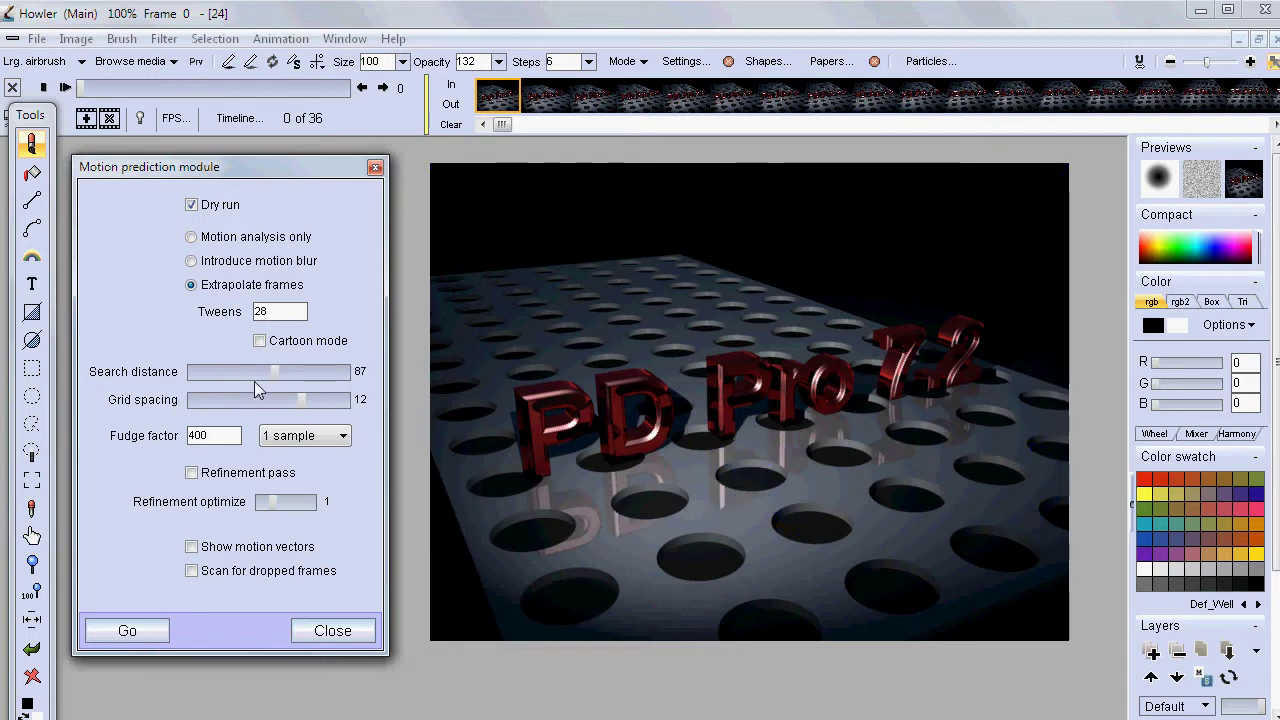
left_click_drag(276, 378, 241, 404)
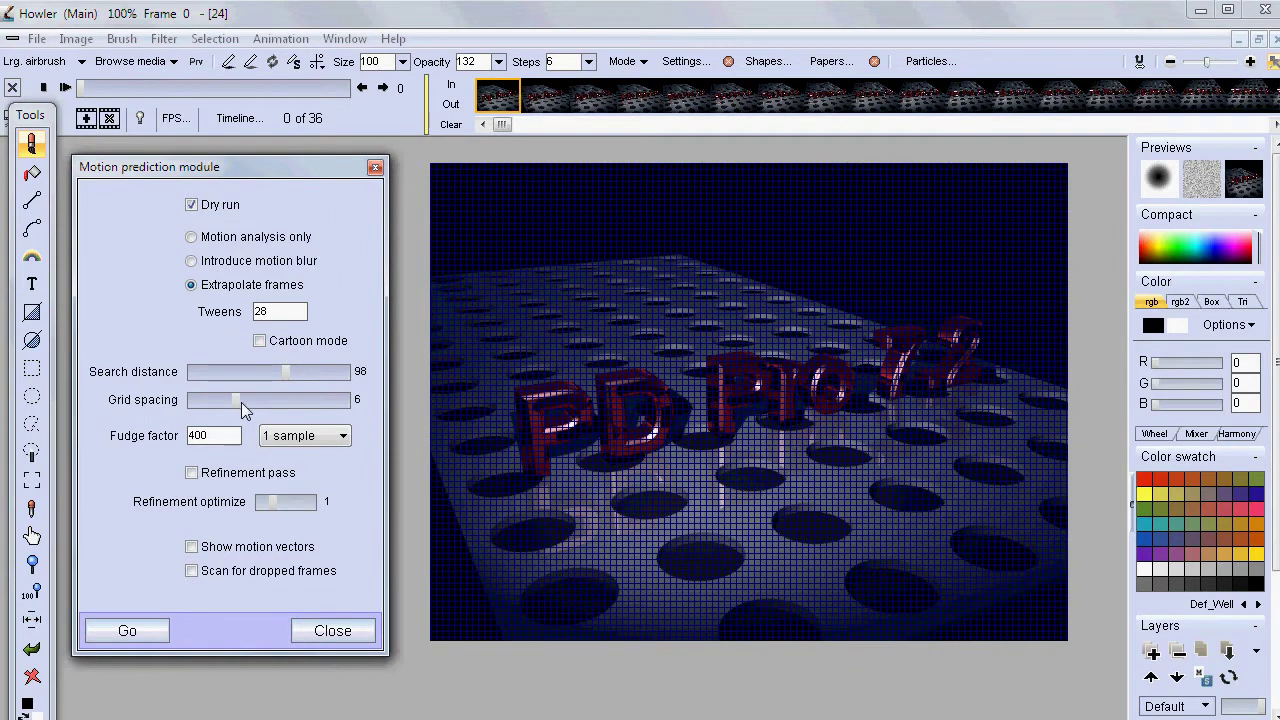
mouse_move(293, 374)
left_mouse_down()
mouse_move(252, 375)
mouse_move(281, 382)
mouse_move(269, 377)
left_mouse_up()
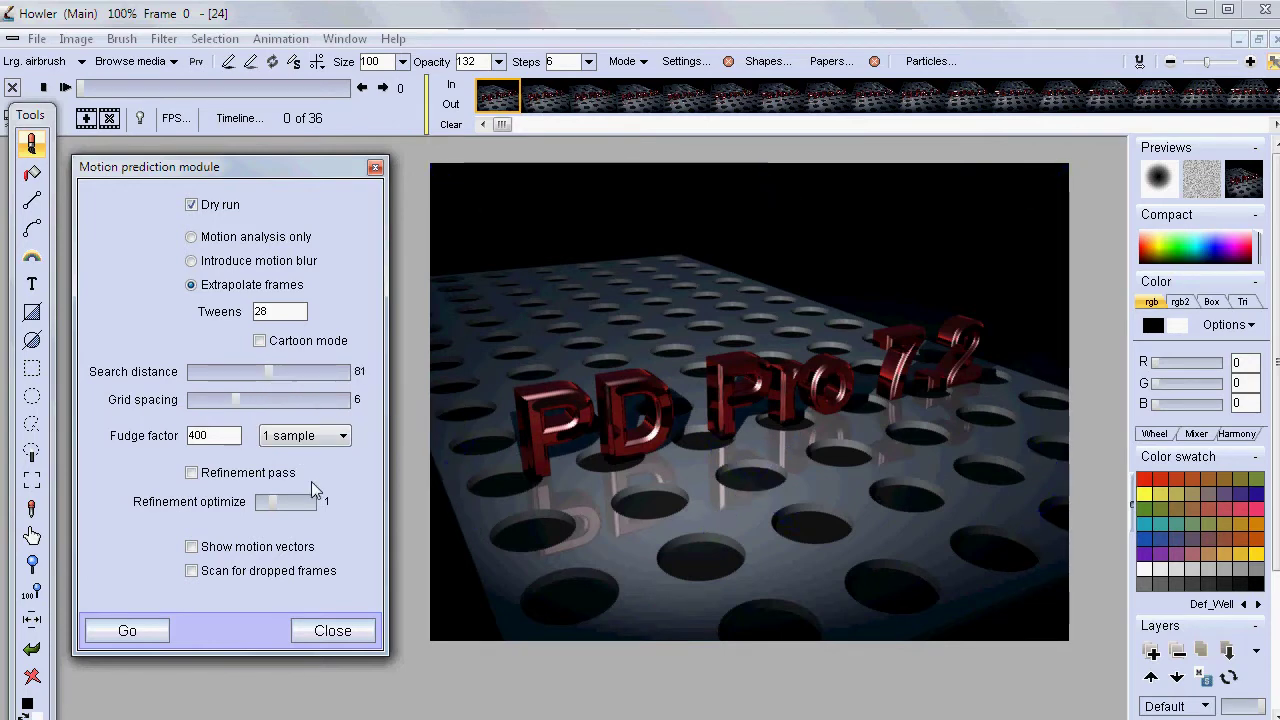
left_click(127, 631)
left_click(770, 503)
left_click_drag(272, 371, 255, 401)
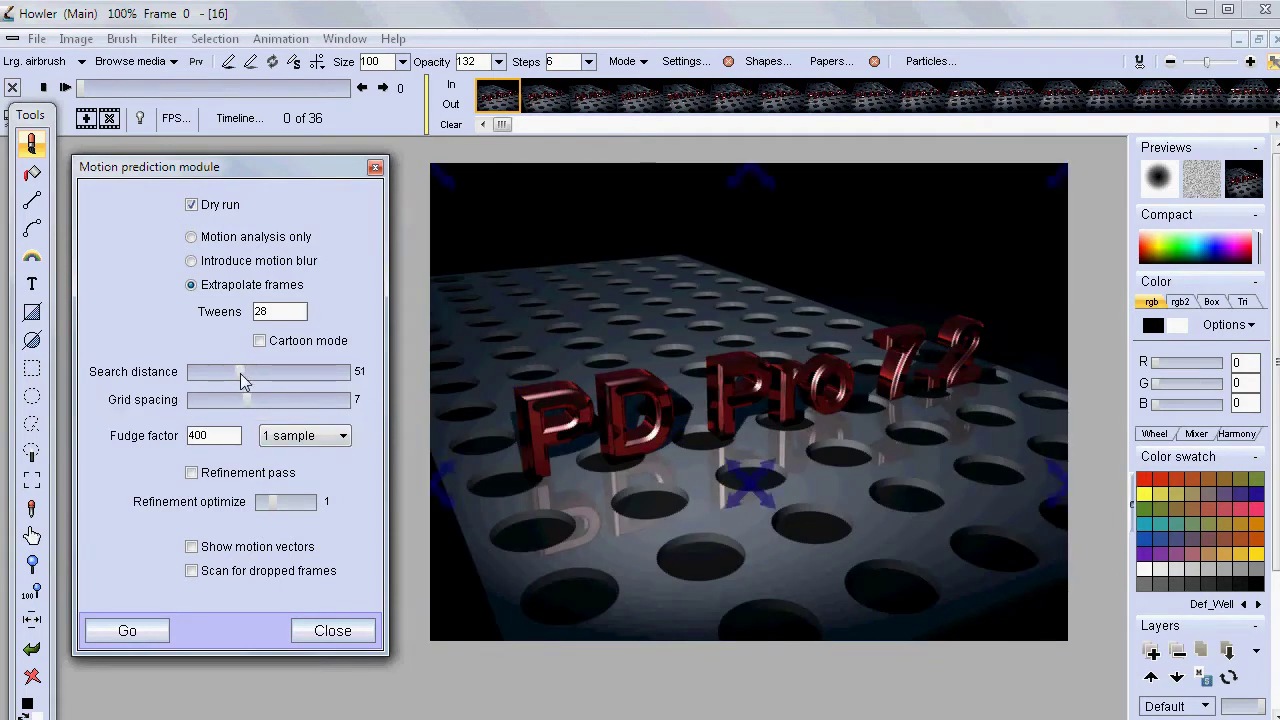
left_click(316, 438)
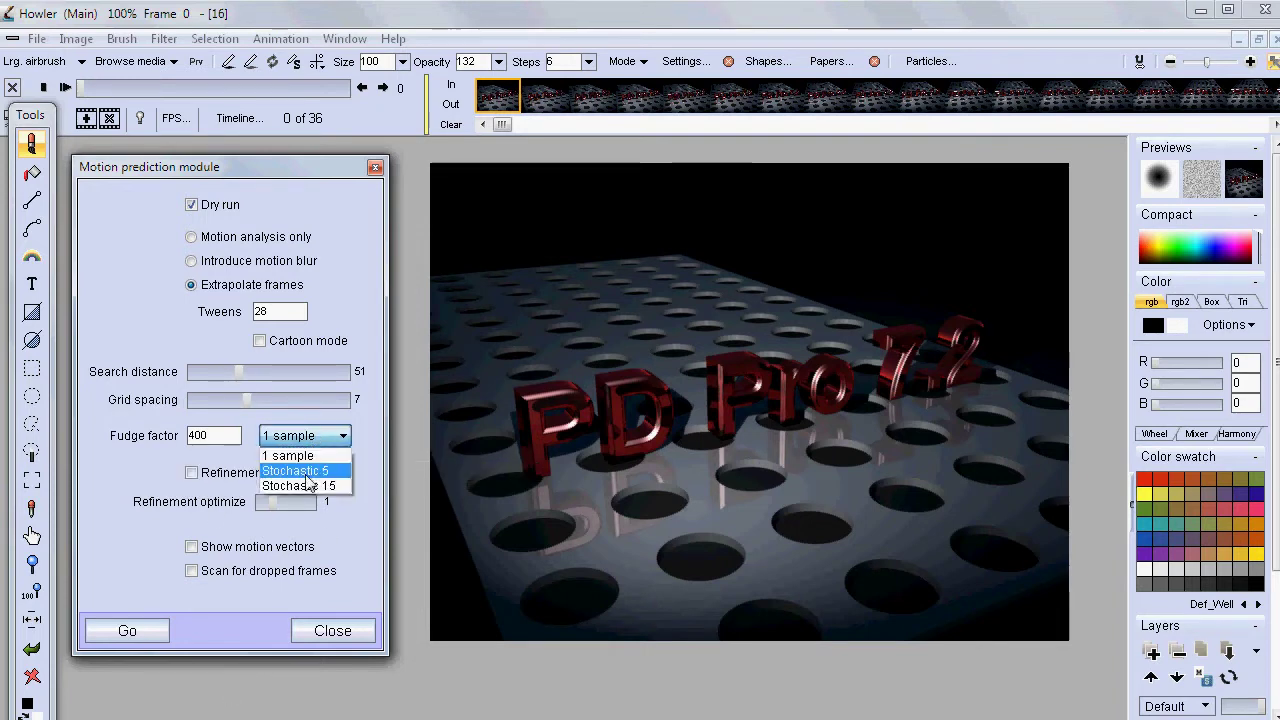
Step: Rerun the preview with 1-sample fudge factor, then again with refinement pass enabled
left_click(343, 440)
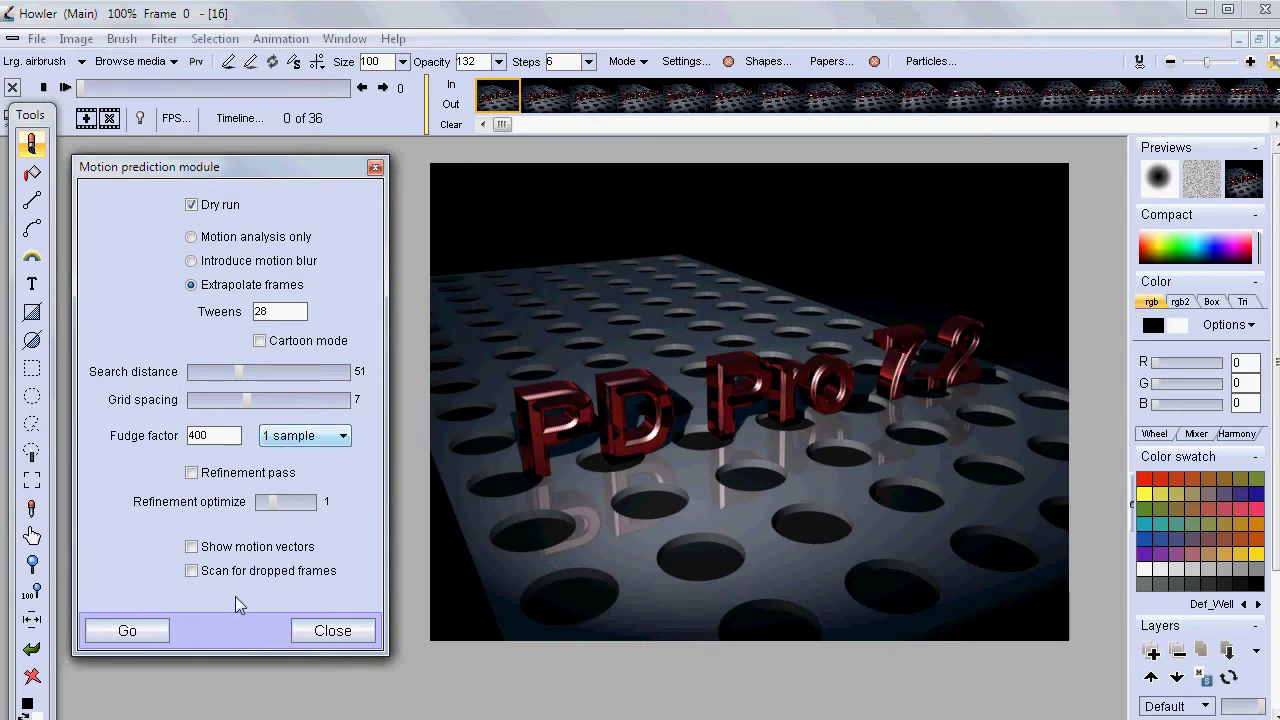
left_click(123, 637)
left_click(855, 495)
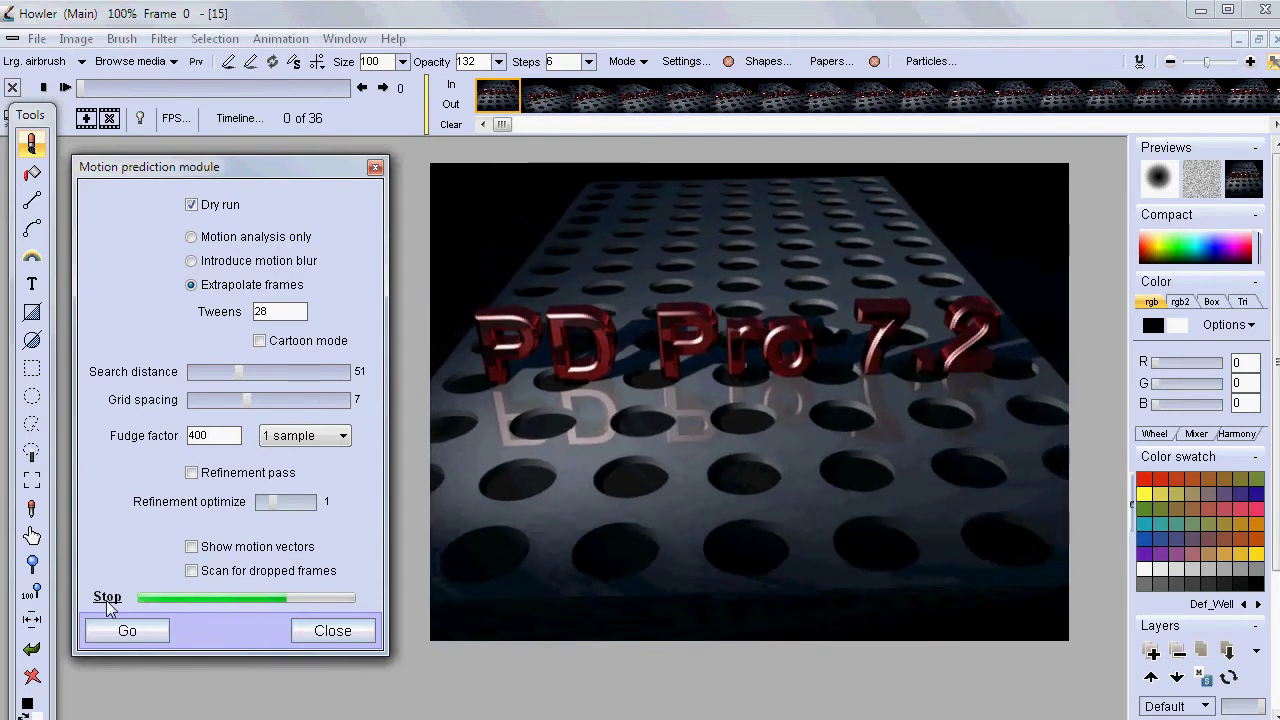
left_click(193, 474)
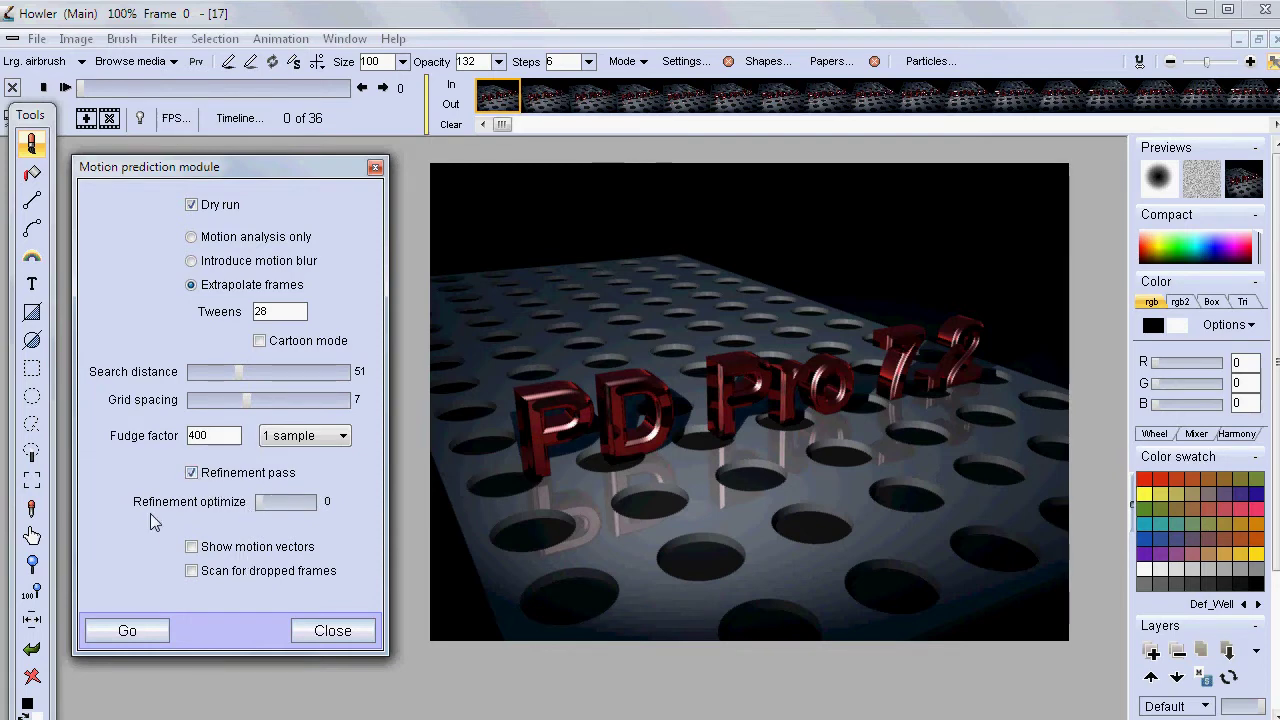
left_click(147, 633)
left_click(768, 497)
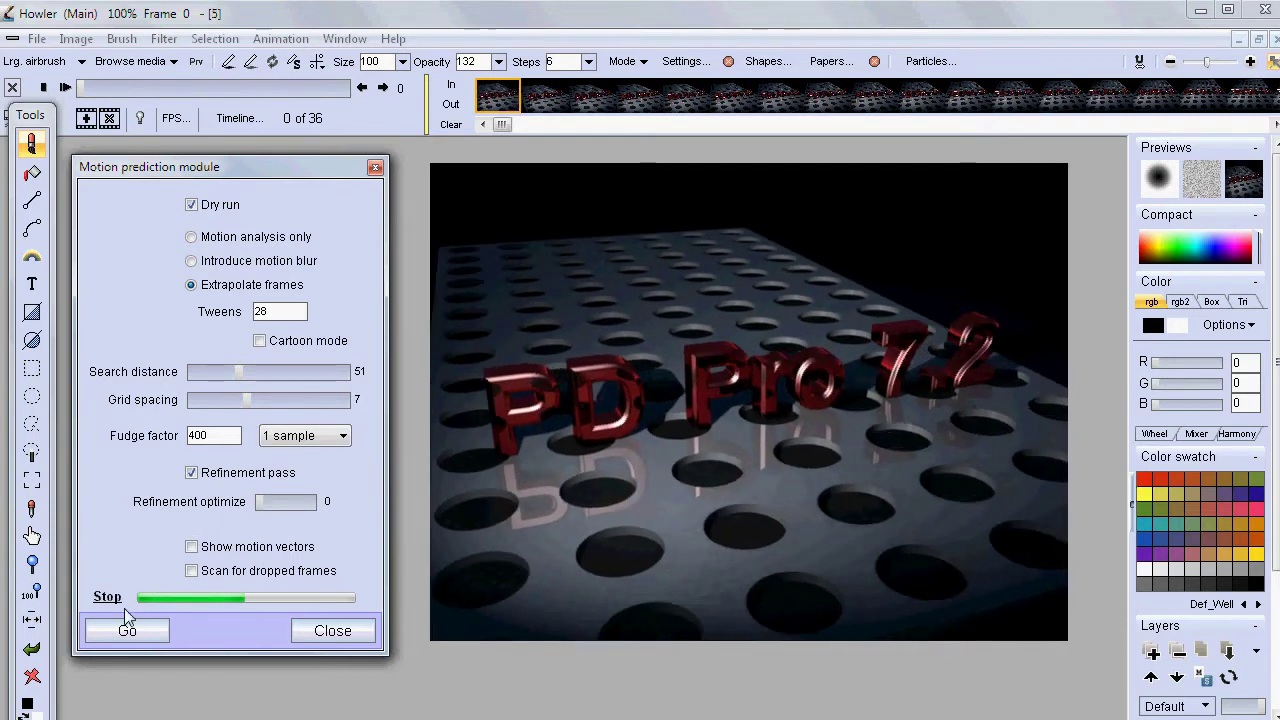
Step: Raise search distance to 84 and grid spacing to 11, then rerun the preview
left_click_drag(247, 366, 300, 368)
left_click_drag(247, 400, 271, 380)
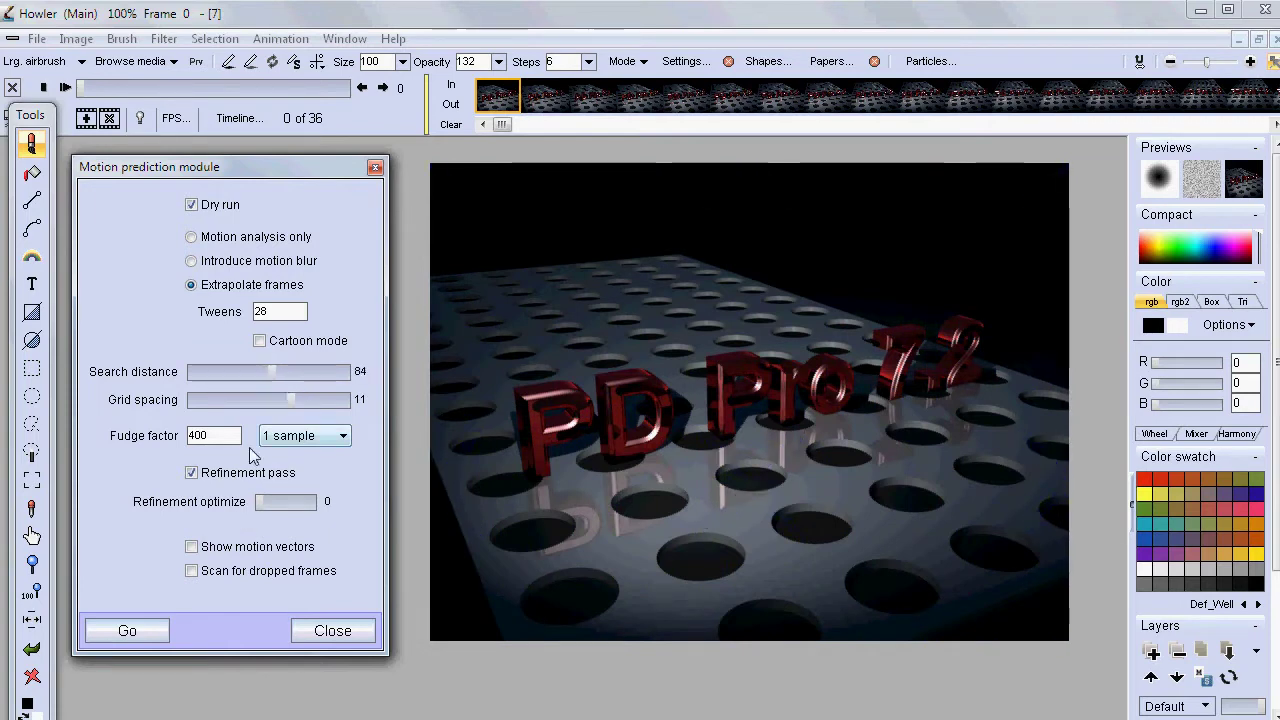
left_click(127, 631)
left_click(772, 420)
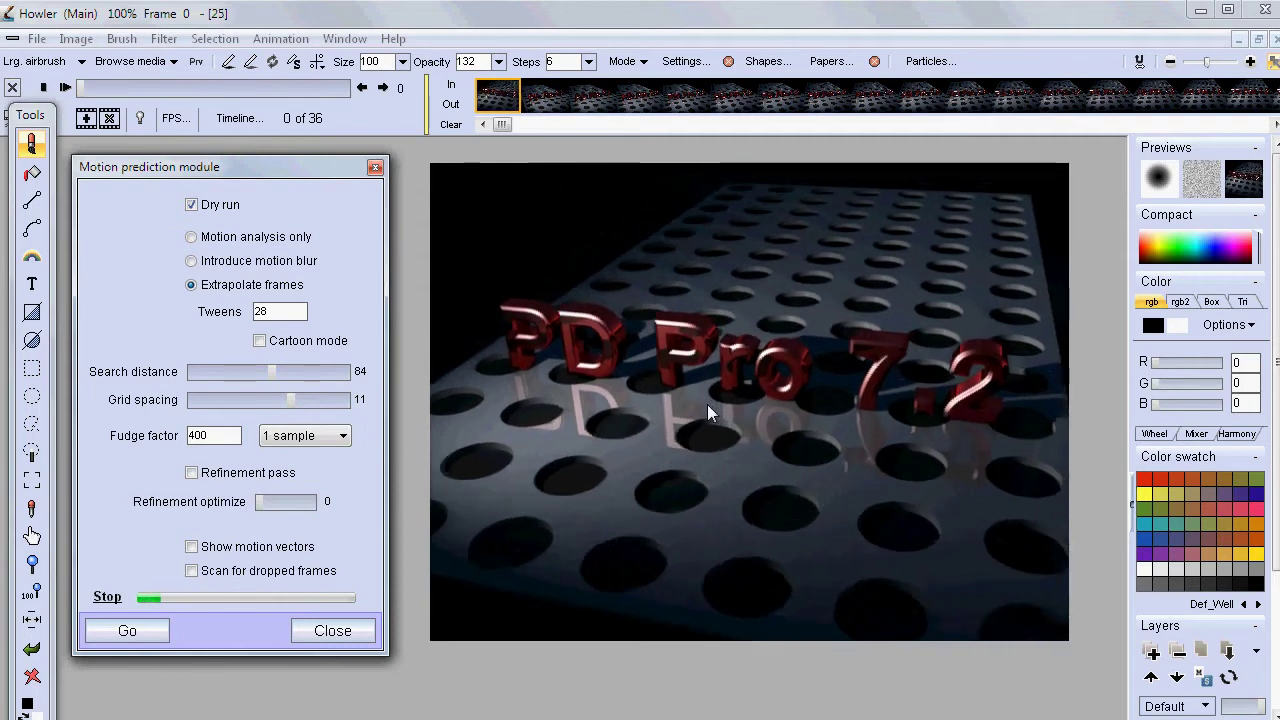
Step: Switch the fudge factor to Stochastic 5 and rerun the 953-frame dry run
left_click(108, 597)
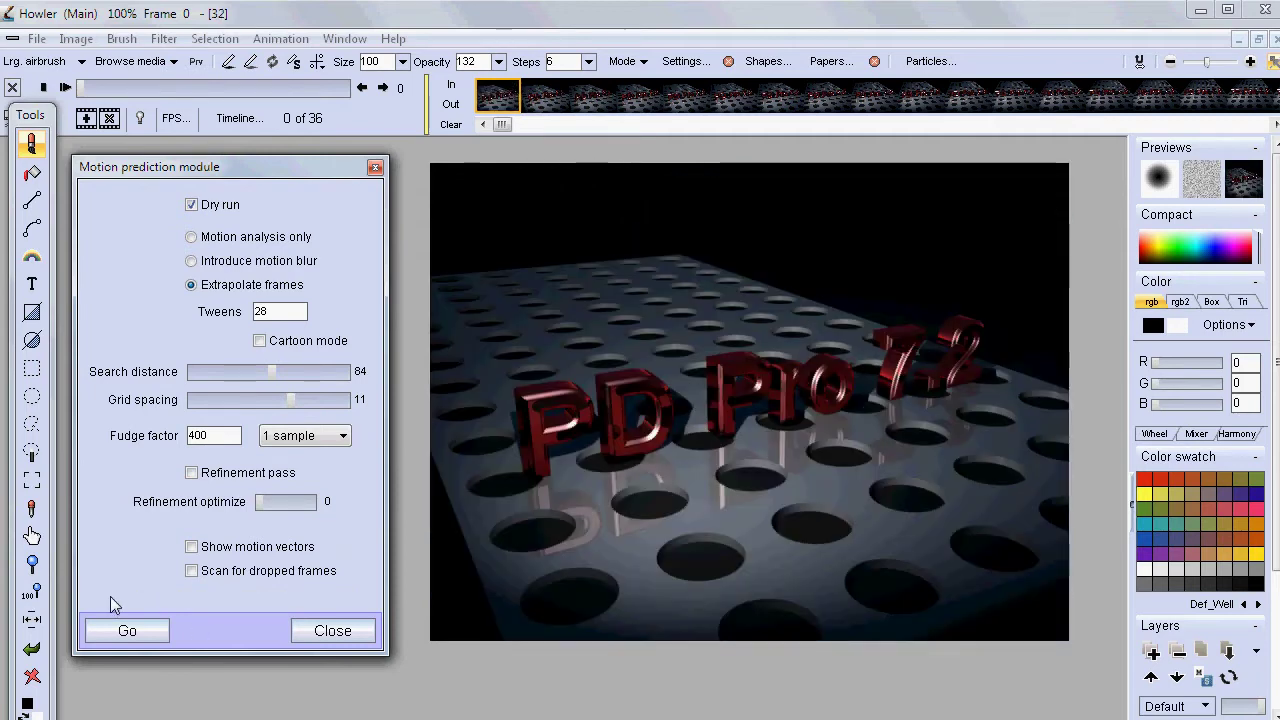
left_click(310, 443)
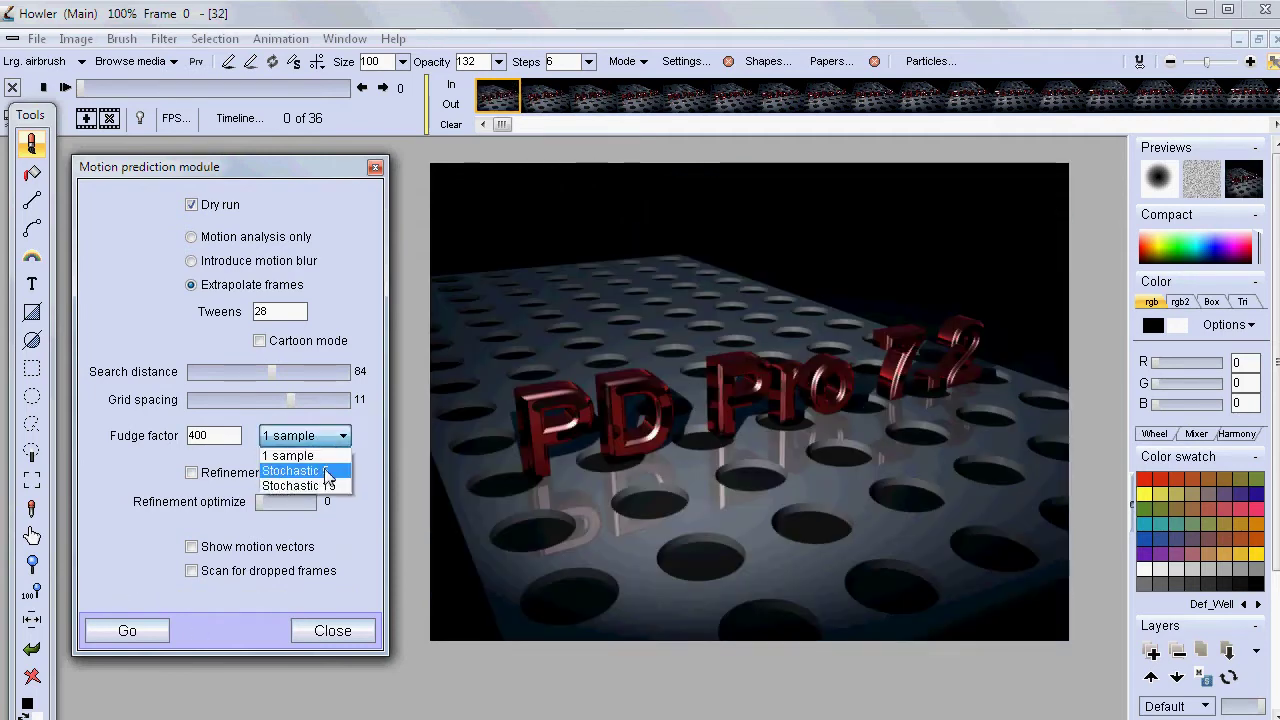
left_click(314, 475)
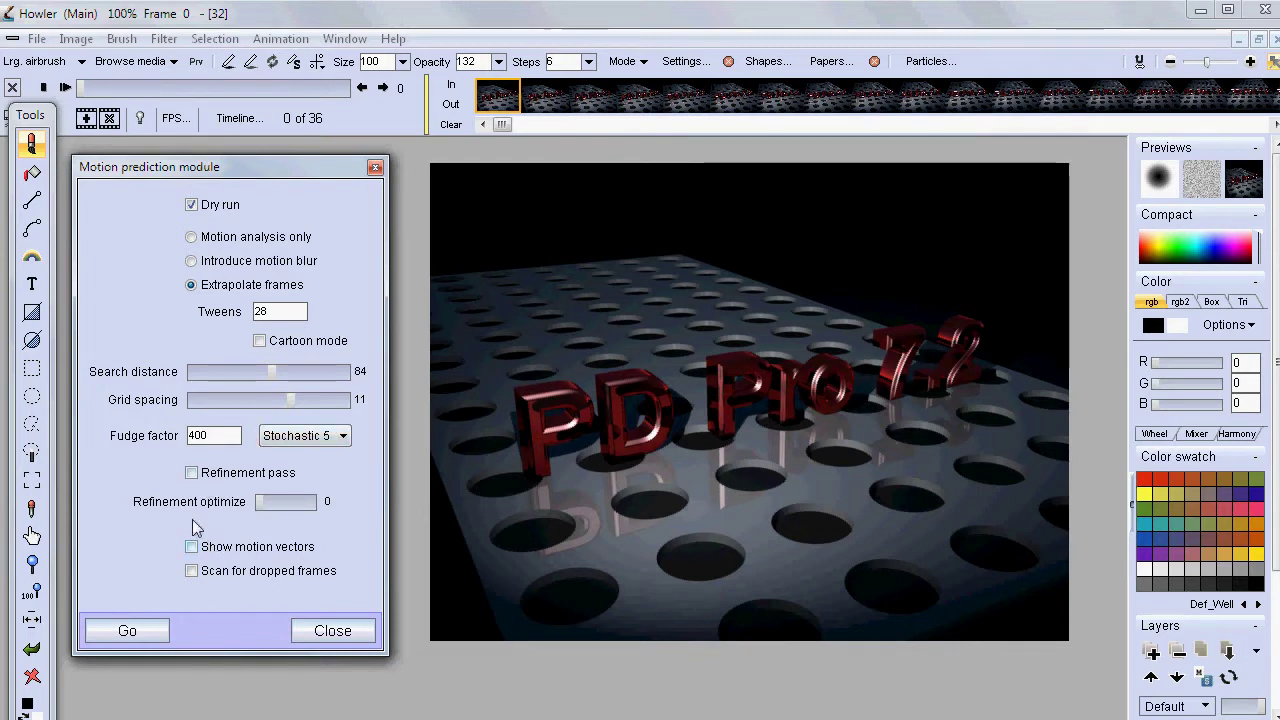
left_click(119, 629)
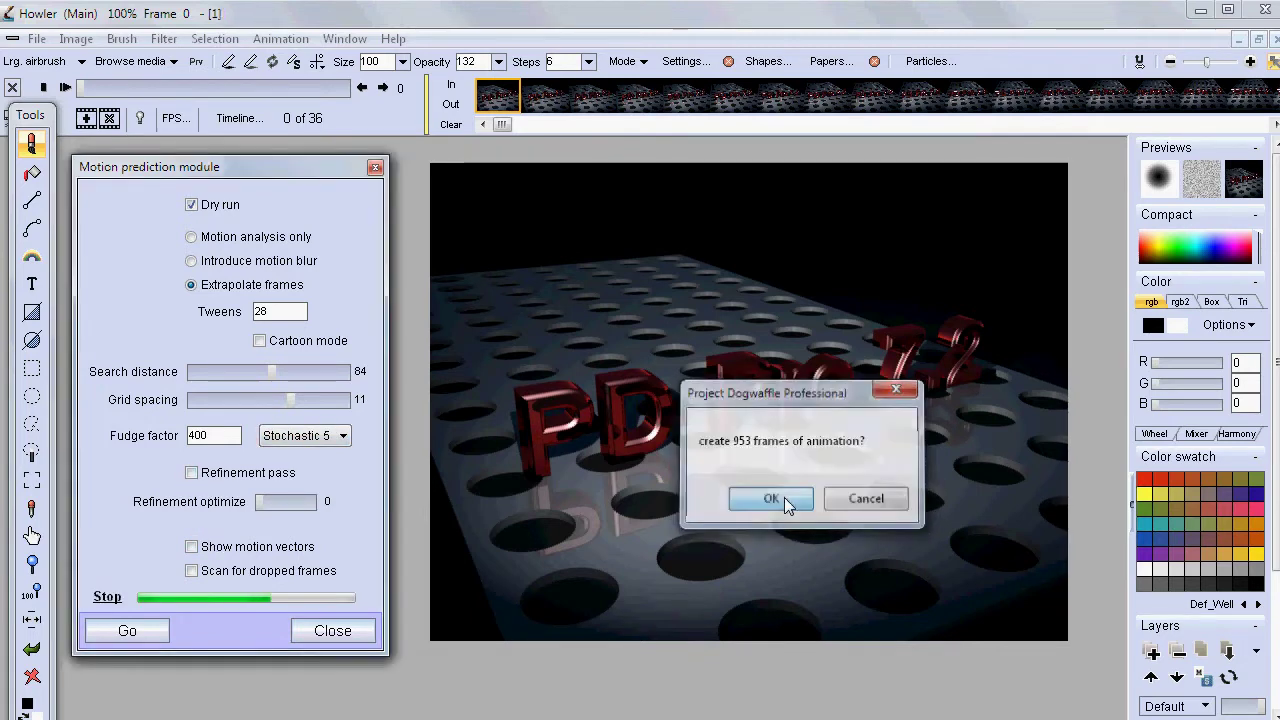
left_click(776, 497)
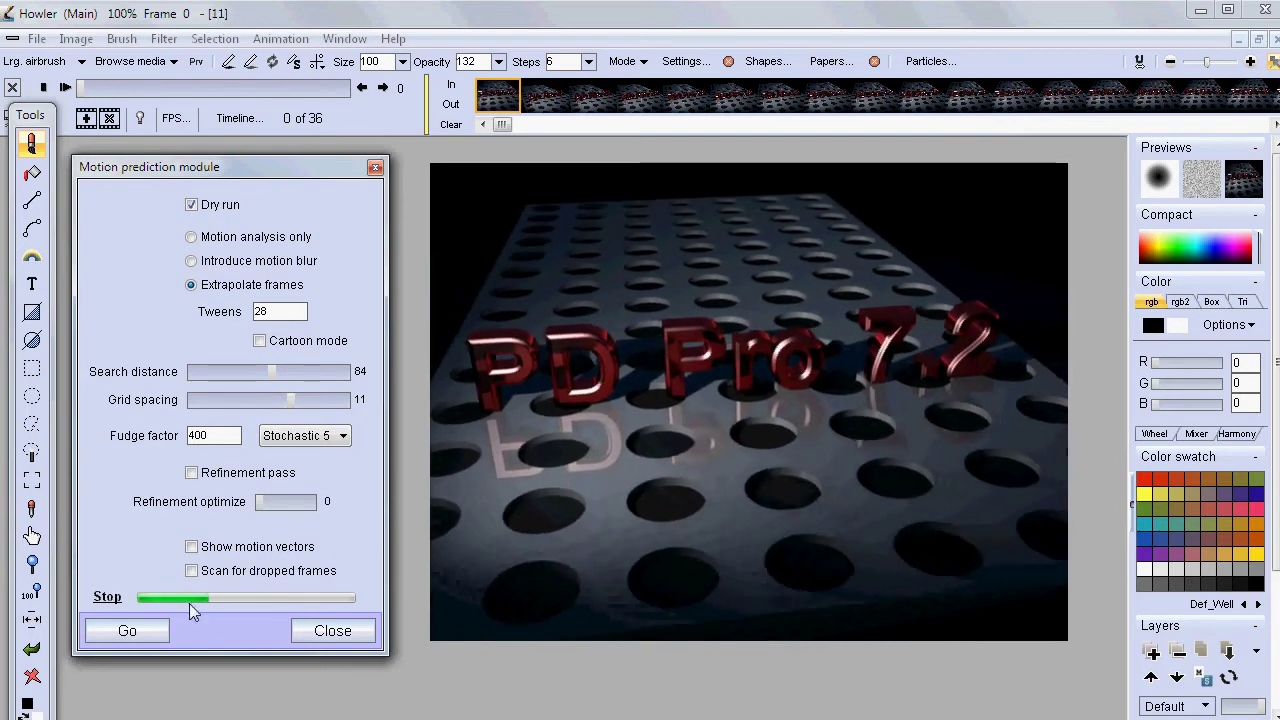
Step: Try Stochastic 15 as the fudge factor in another 953-frame dry run
left_click(107, 597)
left_click(343, 435)
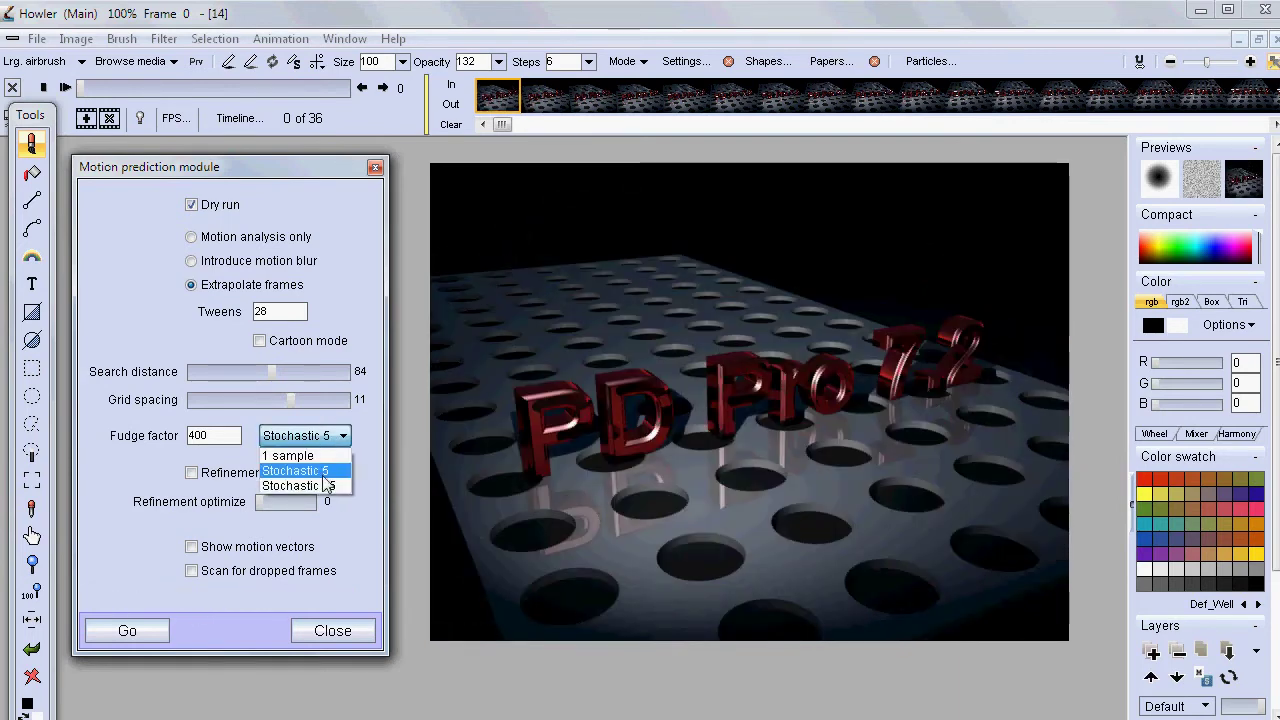
left_click(328, 485)
left_click(127, 630)
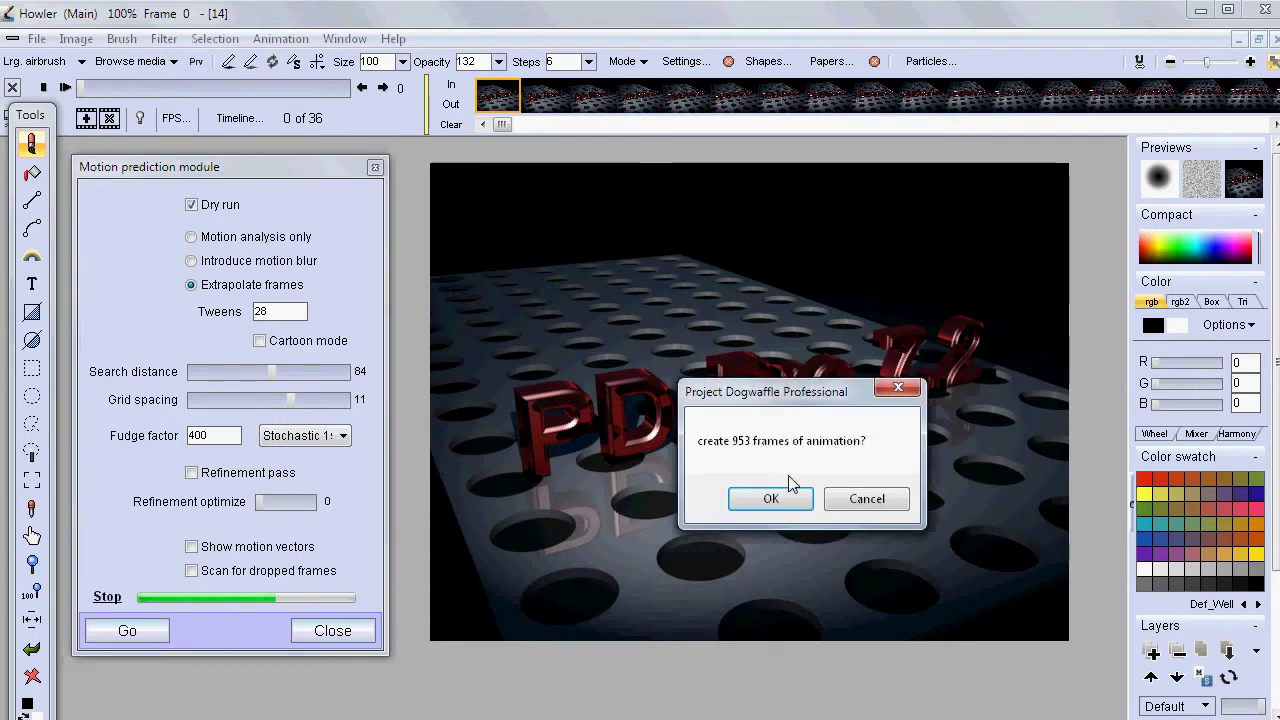
left_click(769, 499)
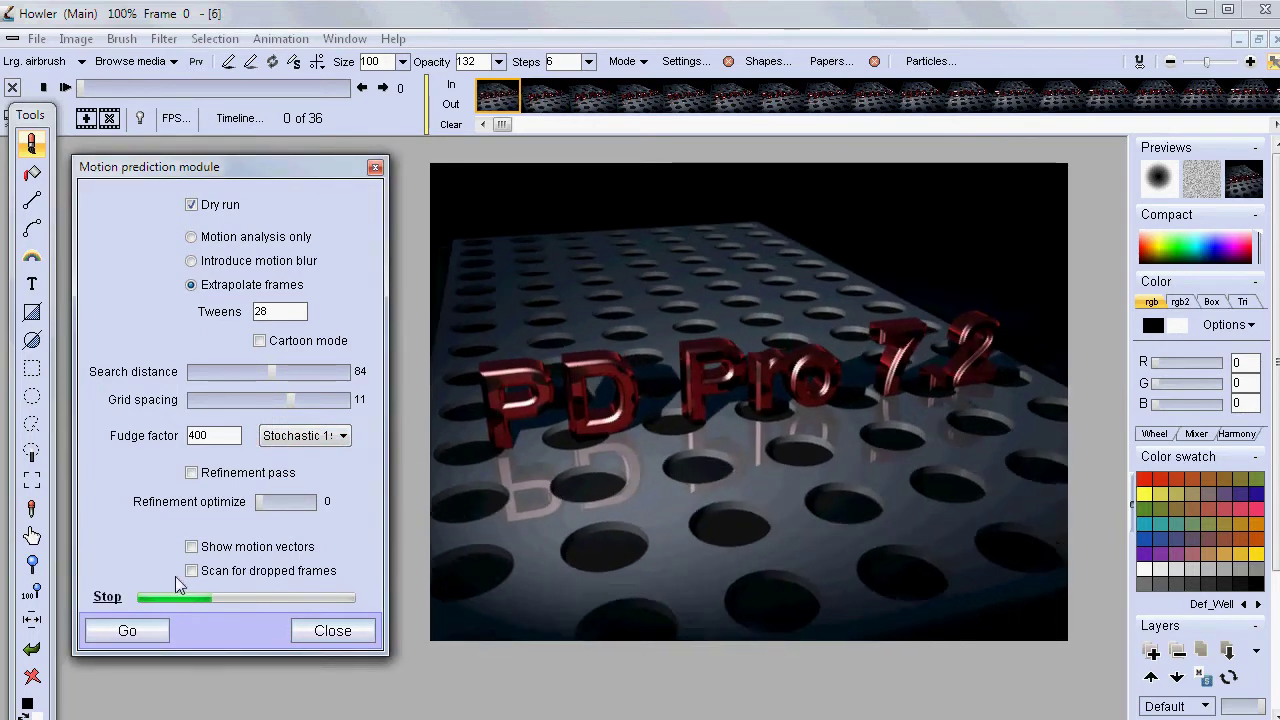
Step: Return to Stochastic 5, lower search distance to 46 and grid spacing to 5, and dry-run again
left_click(107, 596)
left_click(330, 437)
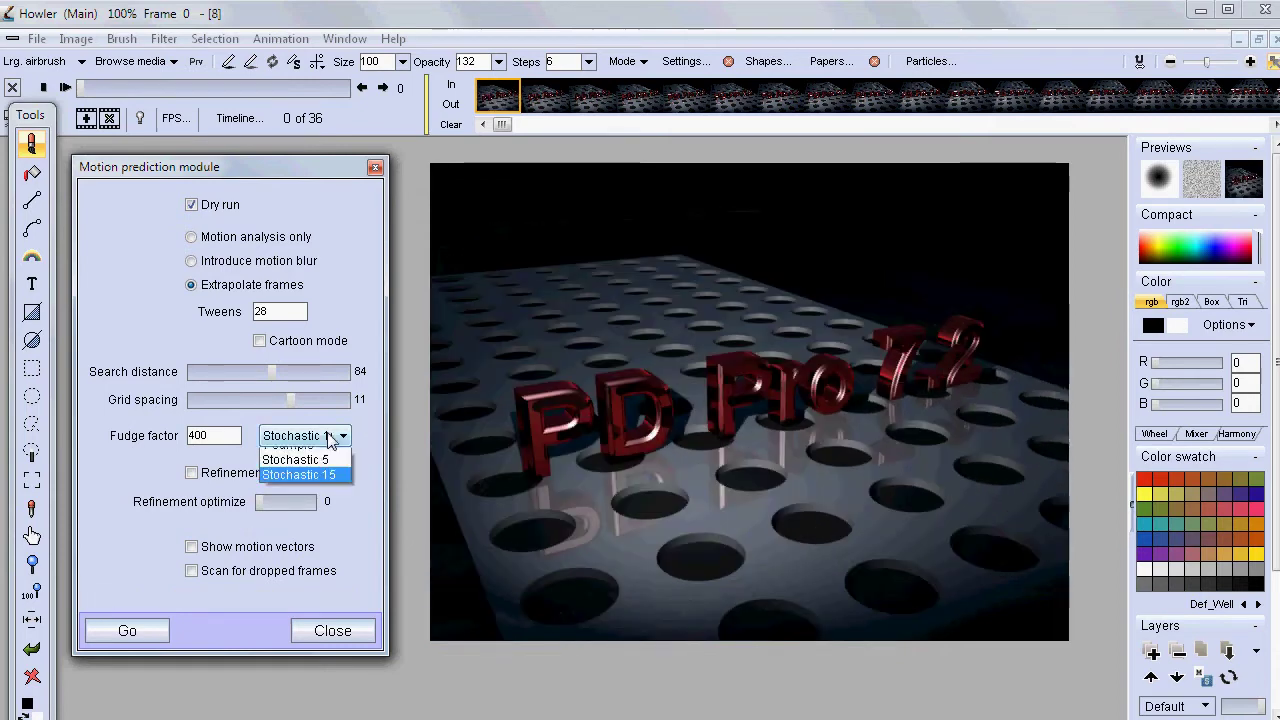
left_click(310, 469)
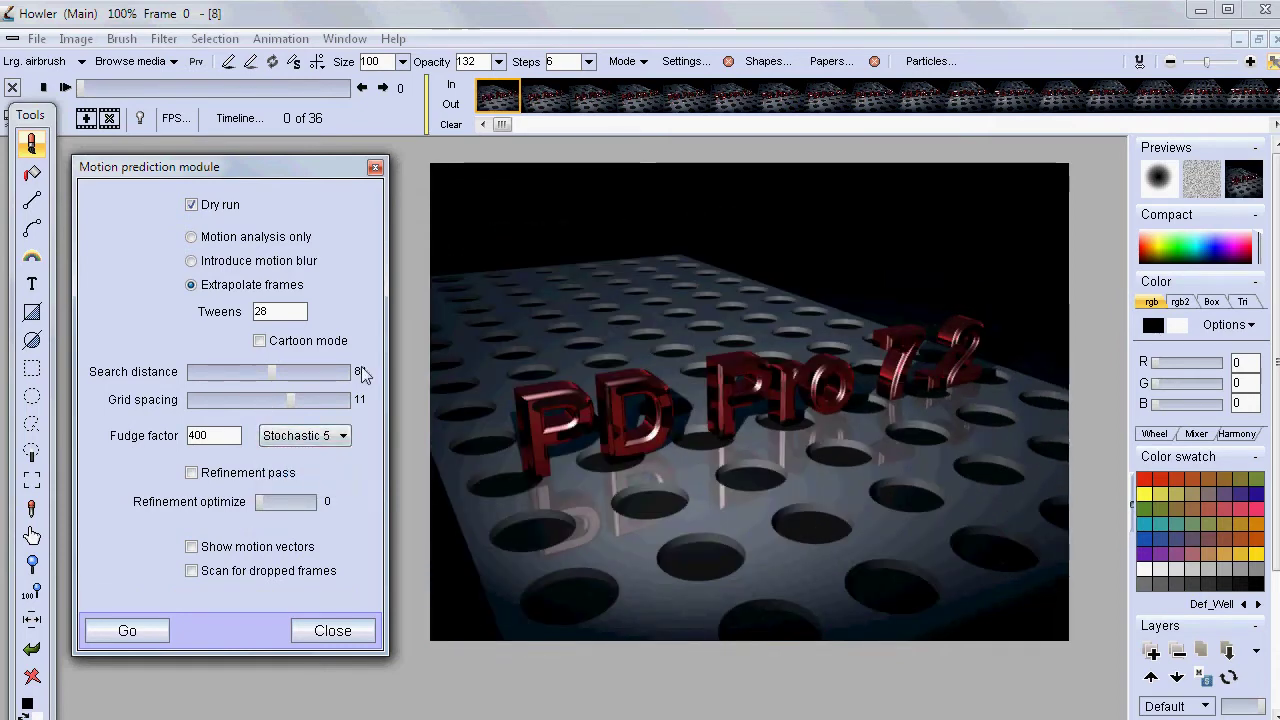
left_click_drag(272, 372, 248, 373)
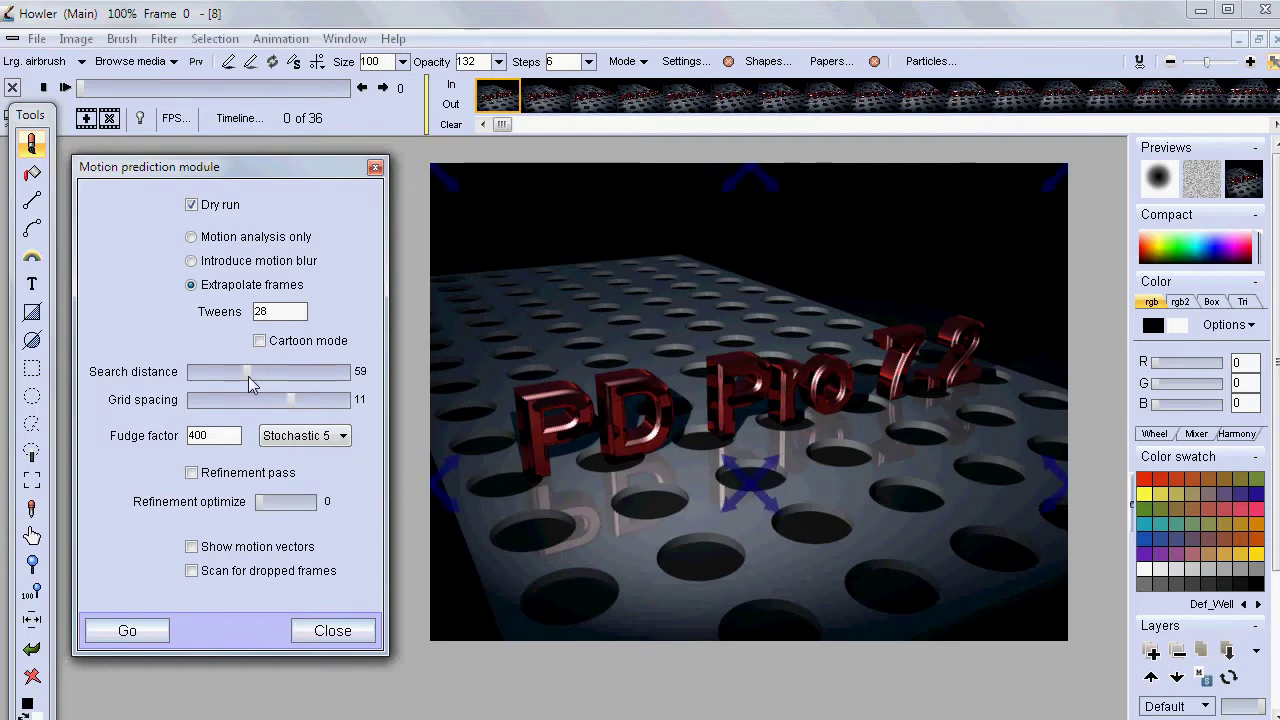
mouse_move(248, 376)
left_mouse_down()
mouse_move(245, 401)
mouse_move(231, 401)
mouse_move(247, 372)
mouse_move(235, 373)
left_mouse_up()
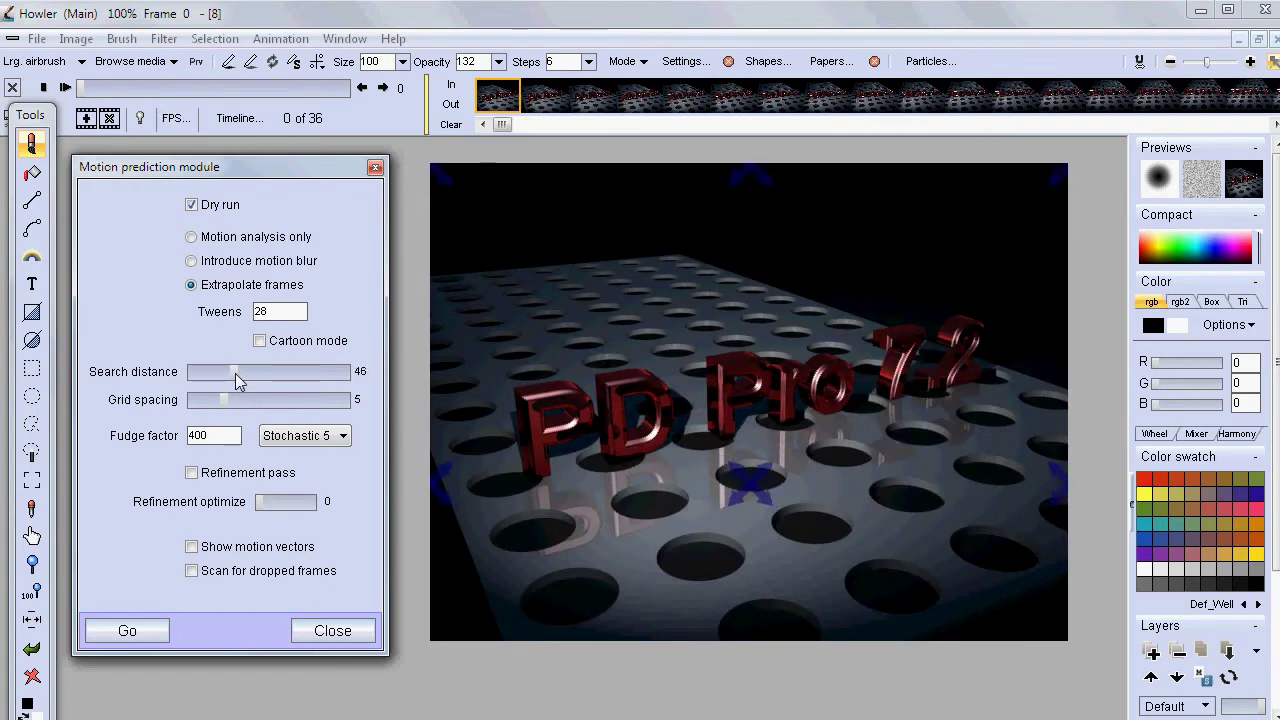
left_click(127, 630)
left_click(770, 499)
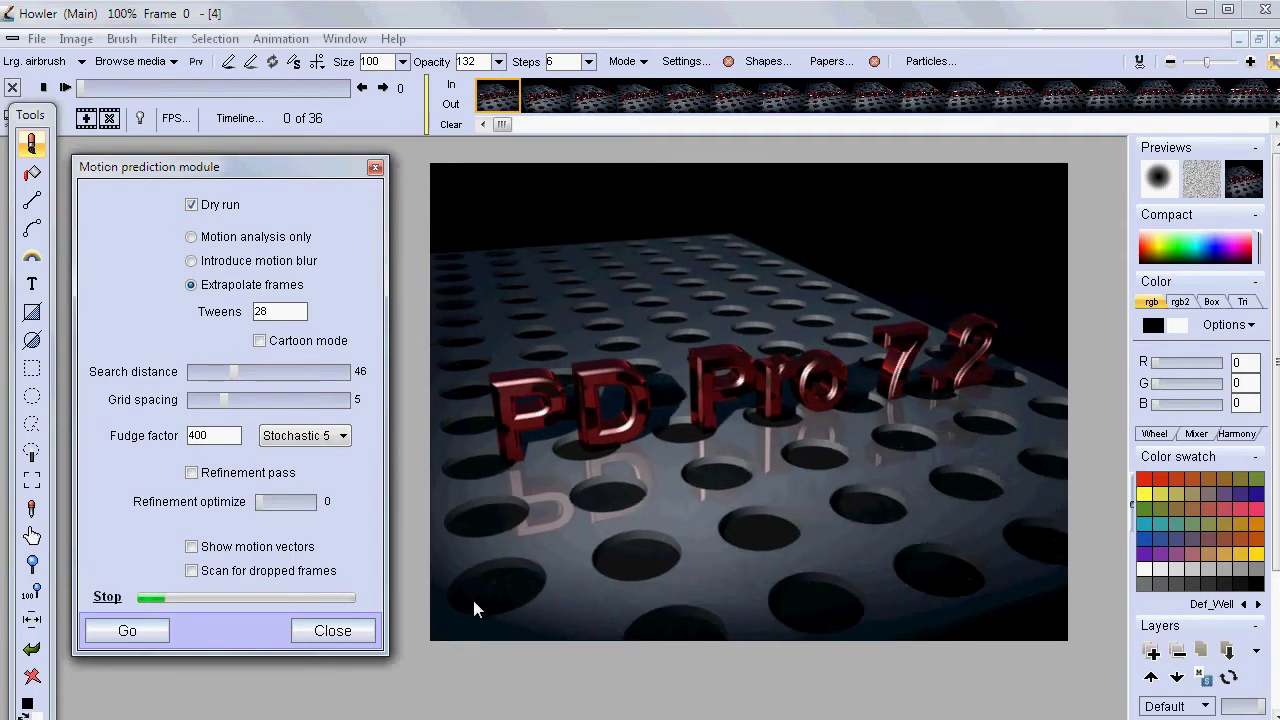
Step: Keep Stochastic 5 and start a dry run with the refinement pass enabled
left_click(110, 598)
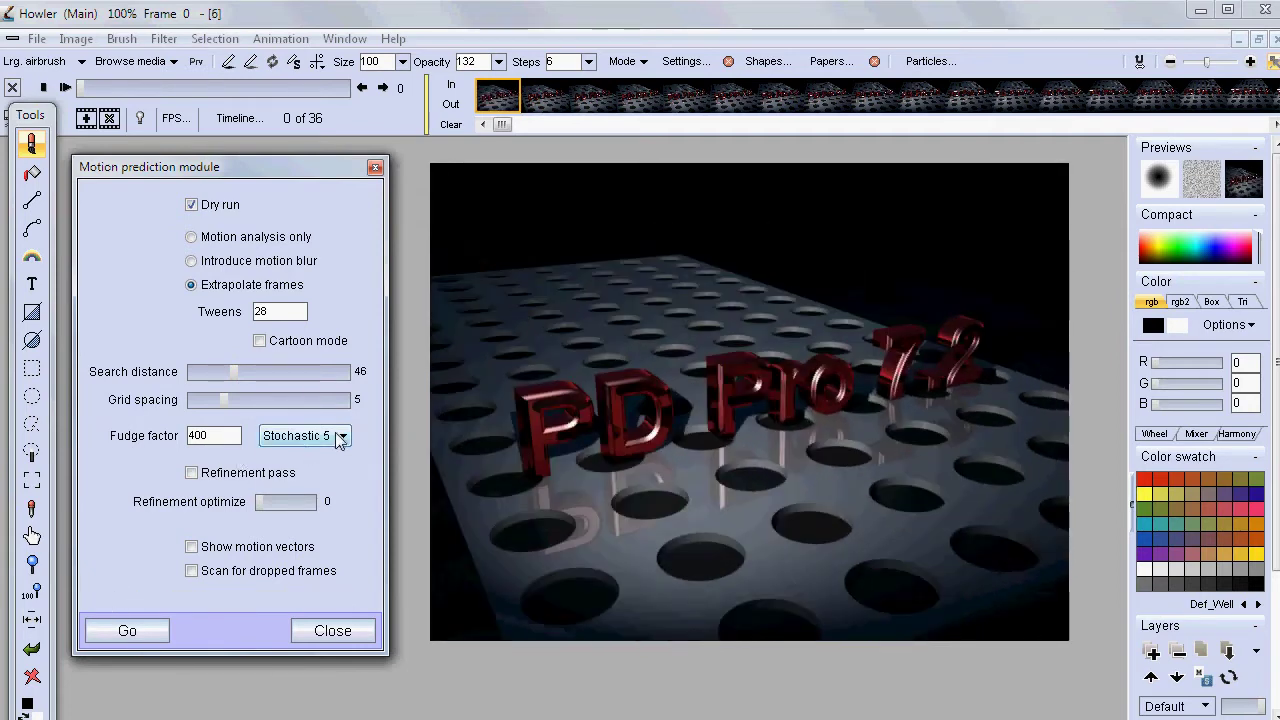
left_click(342, 436)
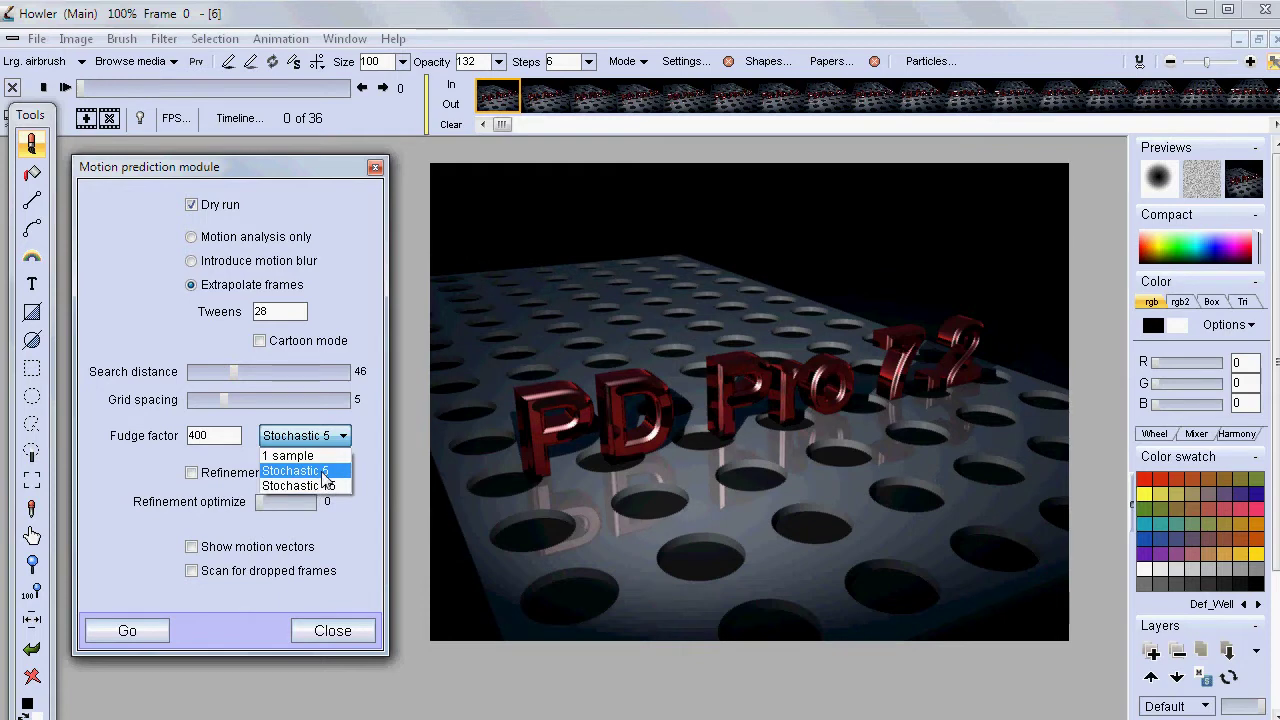
left_click(323, 471)
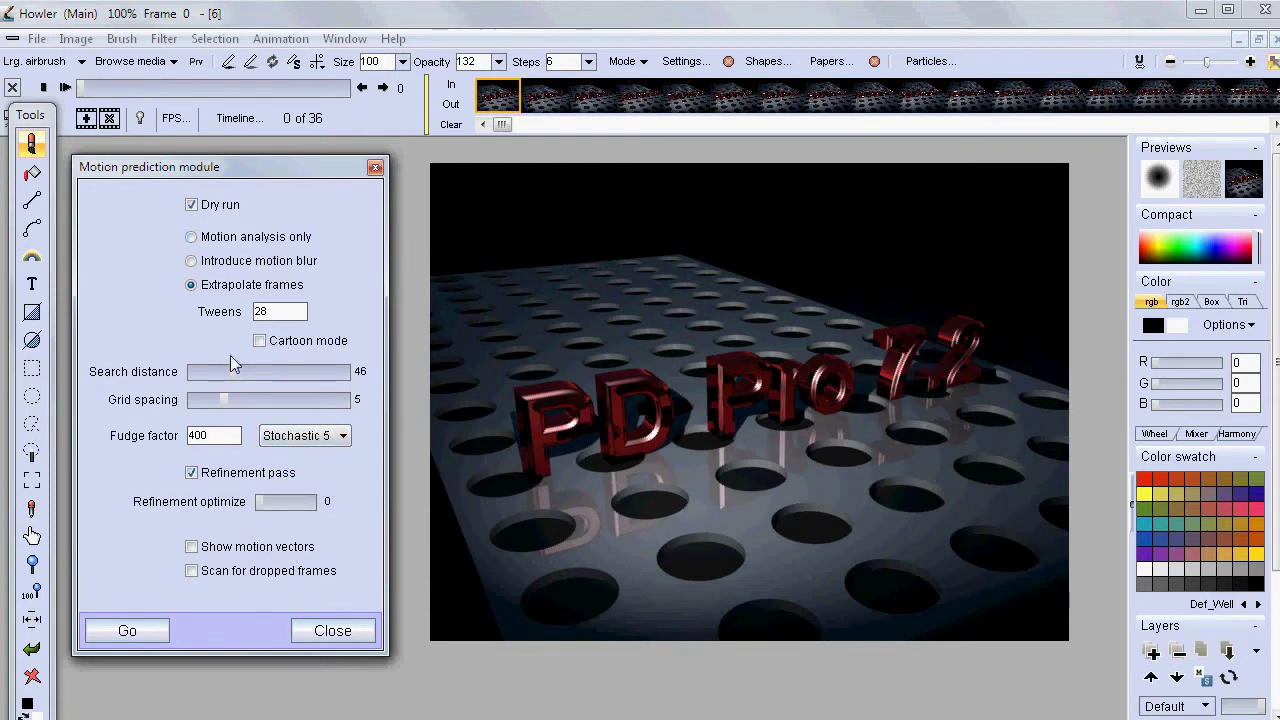
left_click(150, 632)
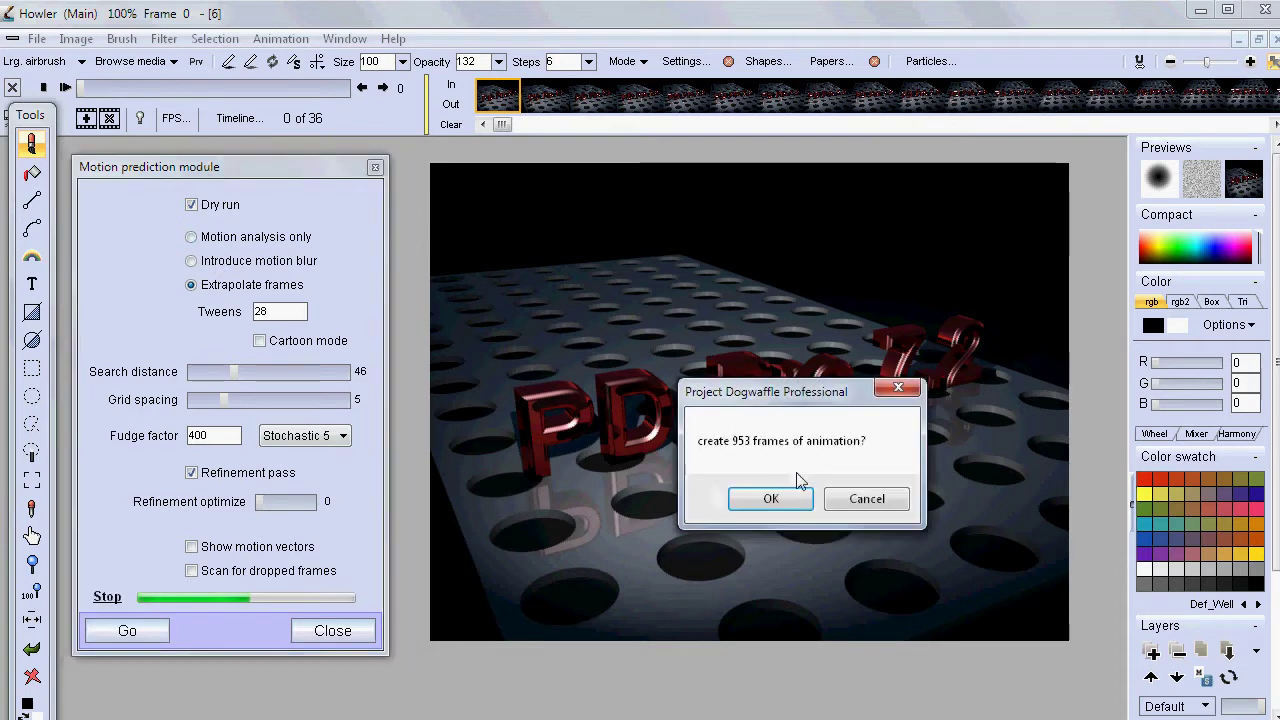
Step: Finish the refinement dry run, then retry it with search distance raised to 85
left_click(771, 499)
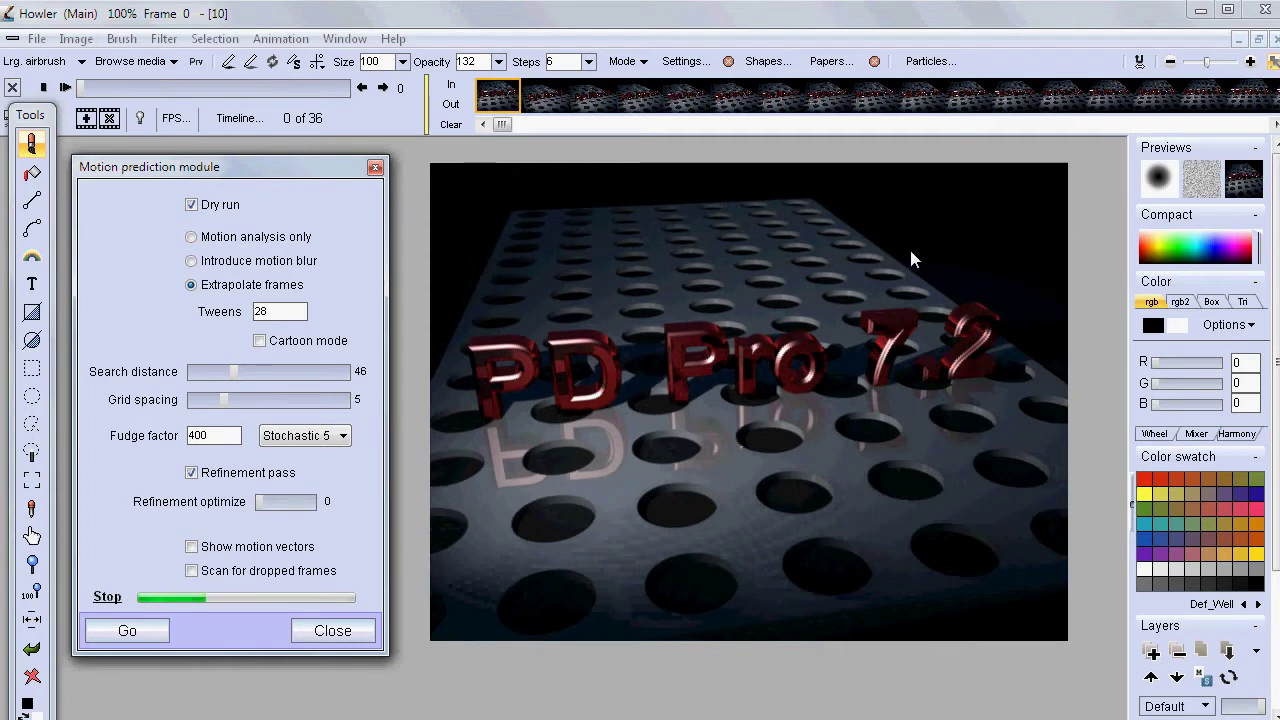
left_click(112, 599)
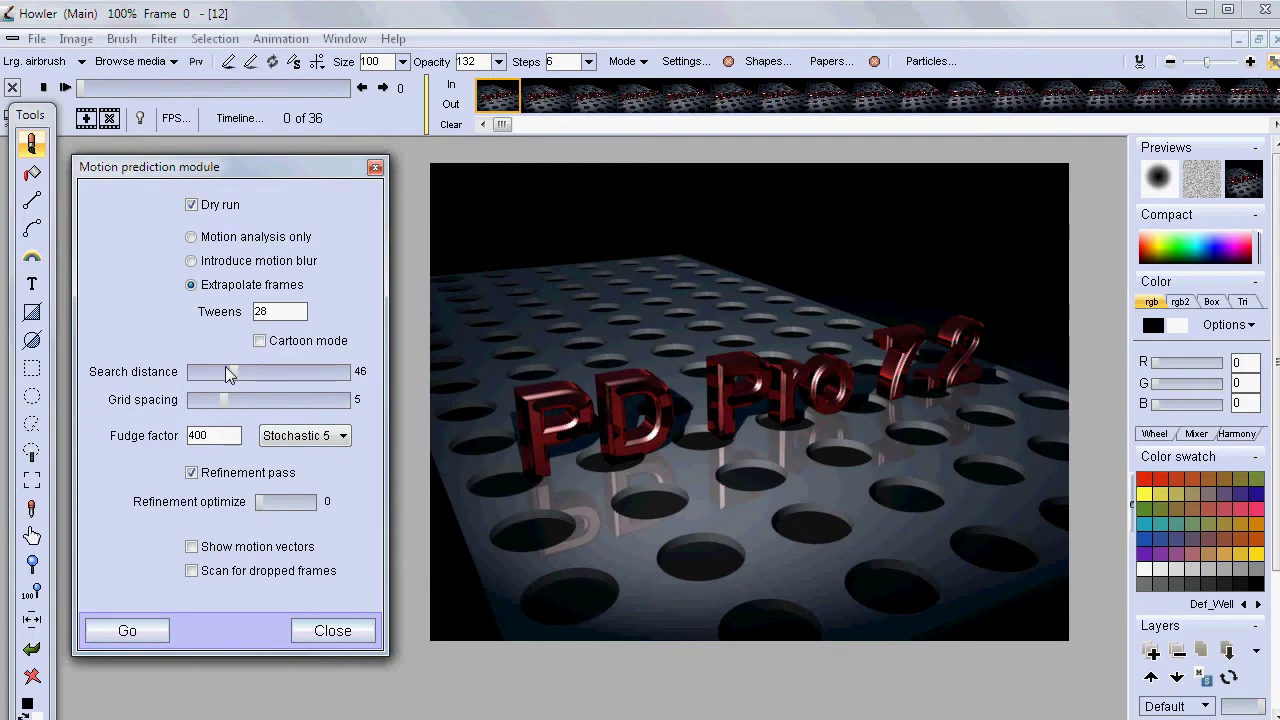
left_click_drag(237, 374, 211, 400)
left_click(127, 631)
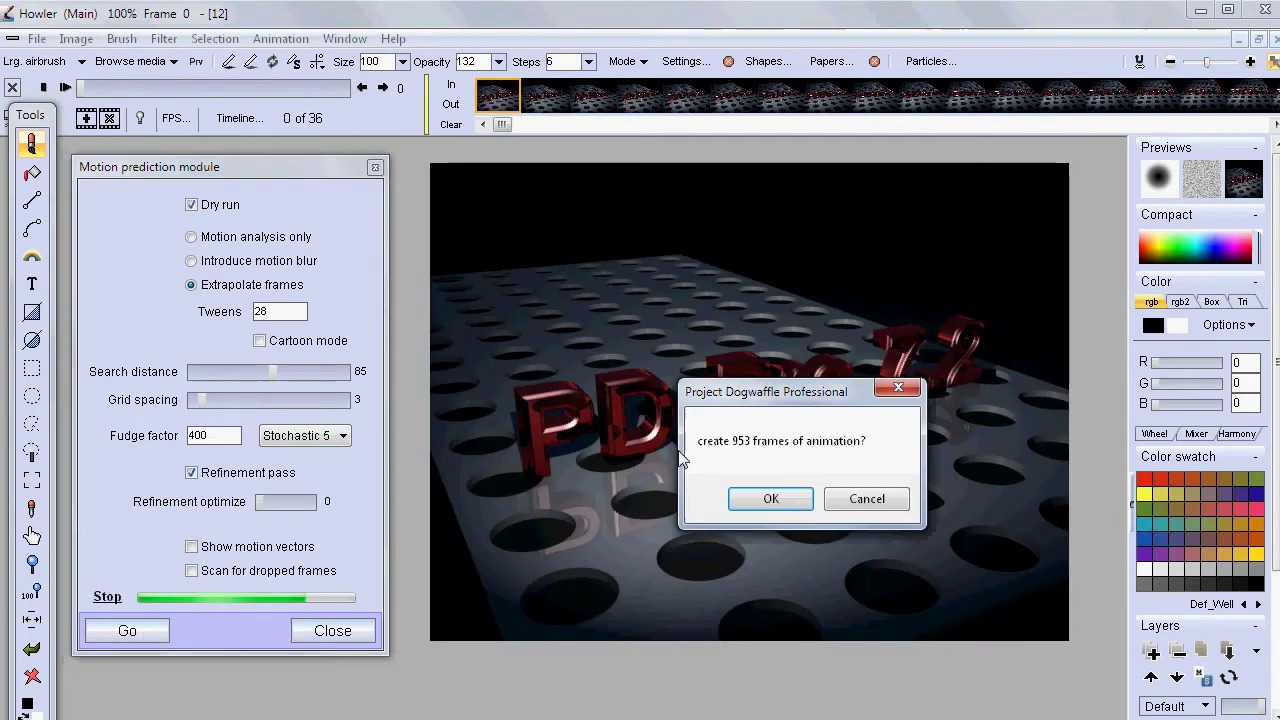
left_click(766, 497)
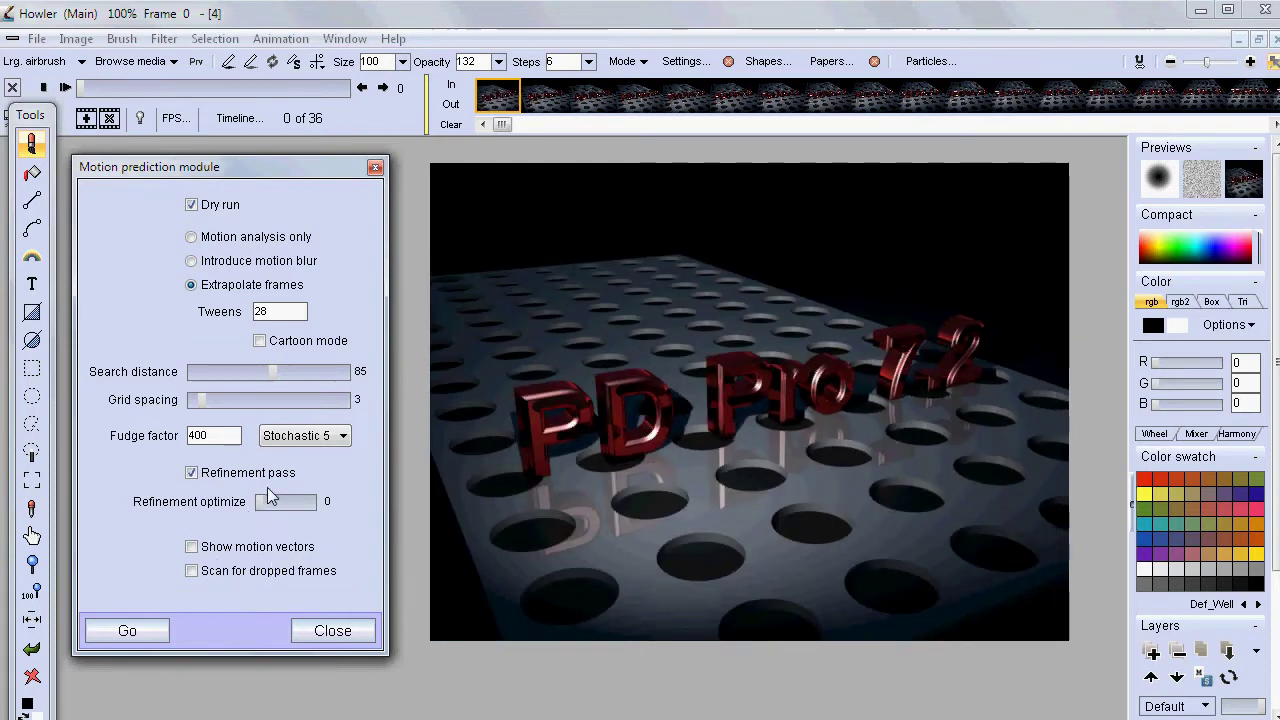
Step: Test a much smaller search distance, settle on 28 with grid spacing 3, and start the real run
left_click_drag(258, 371, 212, 371)
left_click(152, 632)
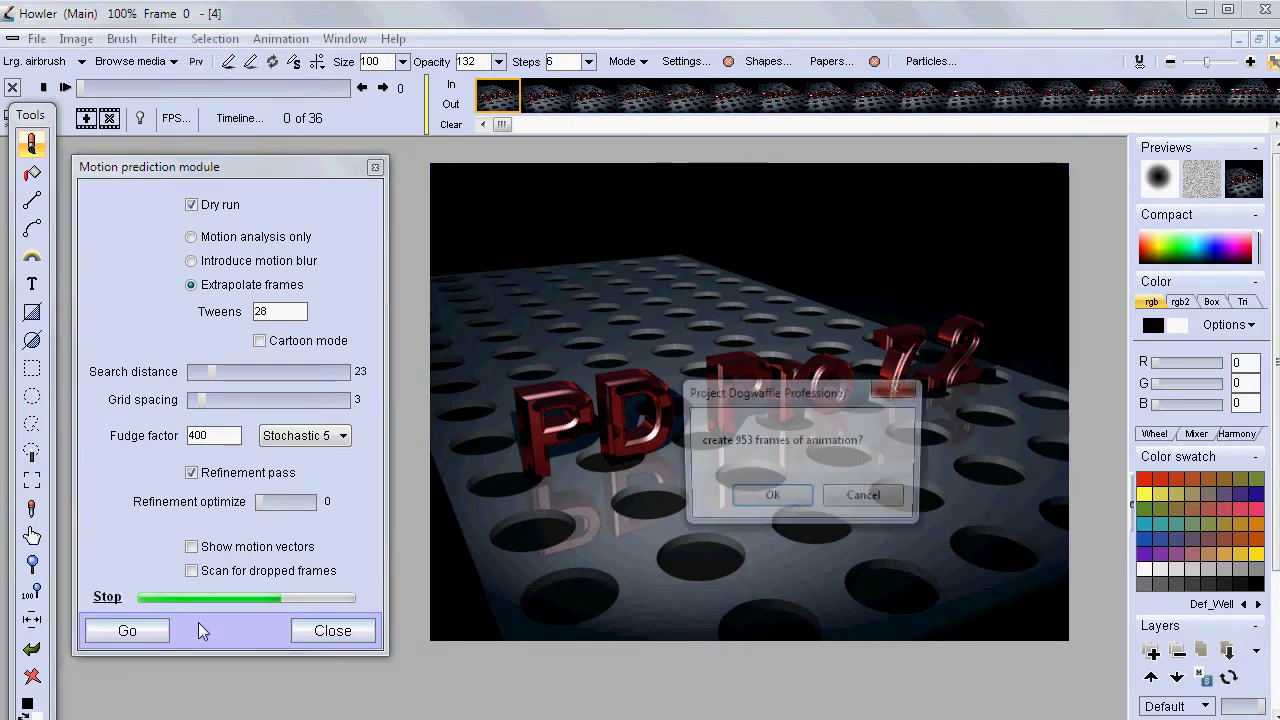
left_click(781, 495)
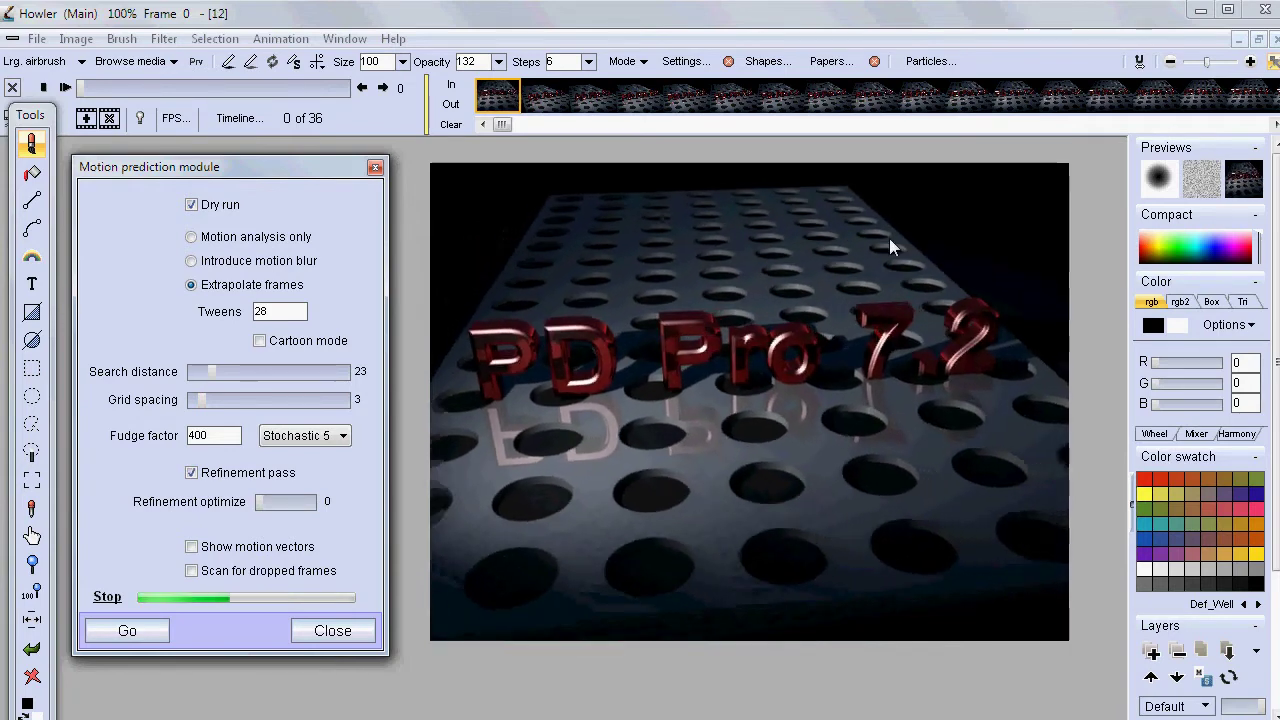
left_click(107, 597)
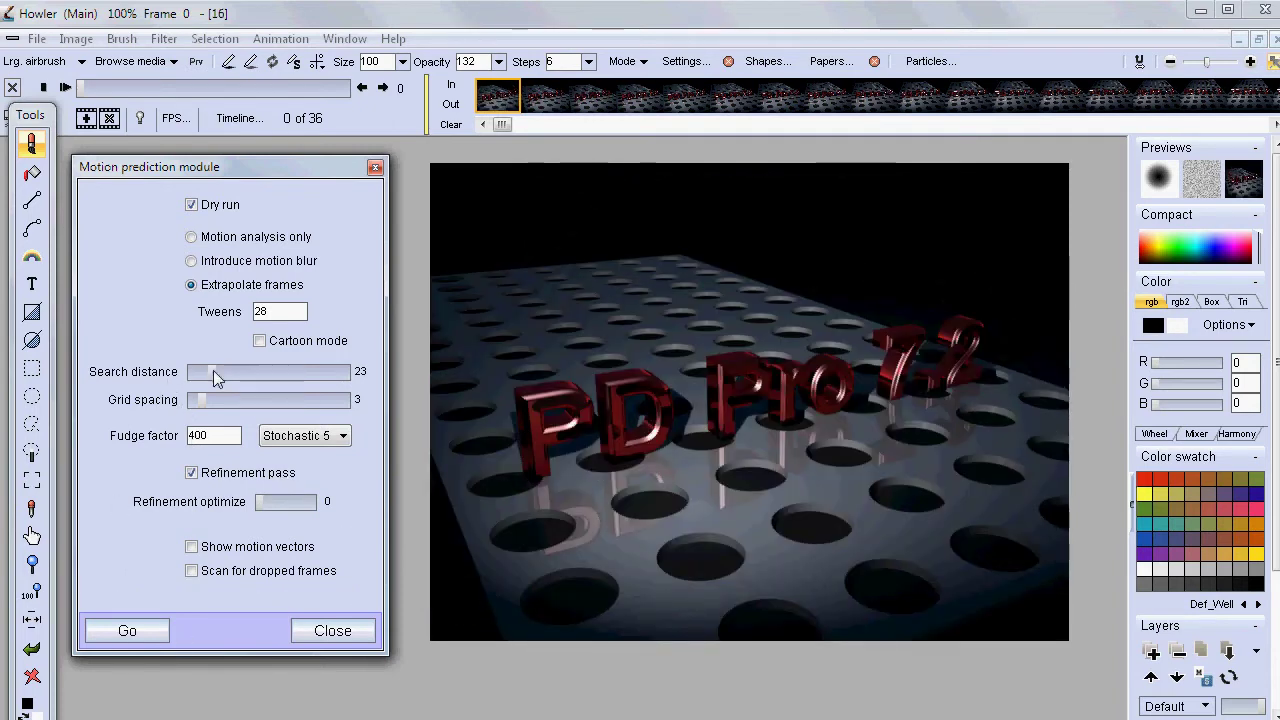
left_click(215, 373)
left_click(127, 631)
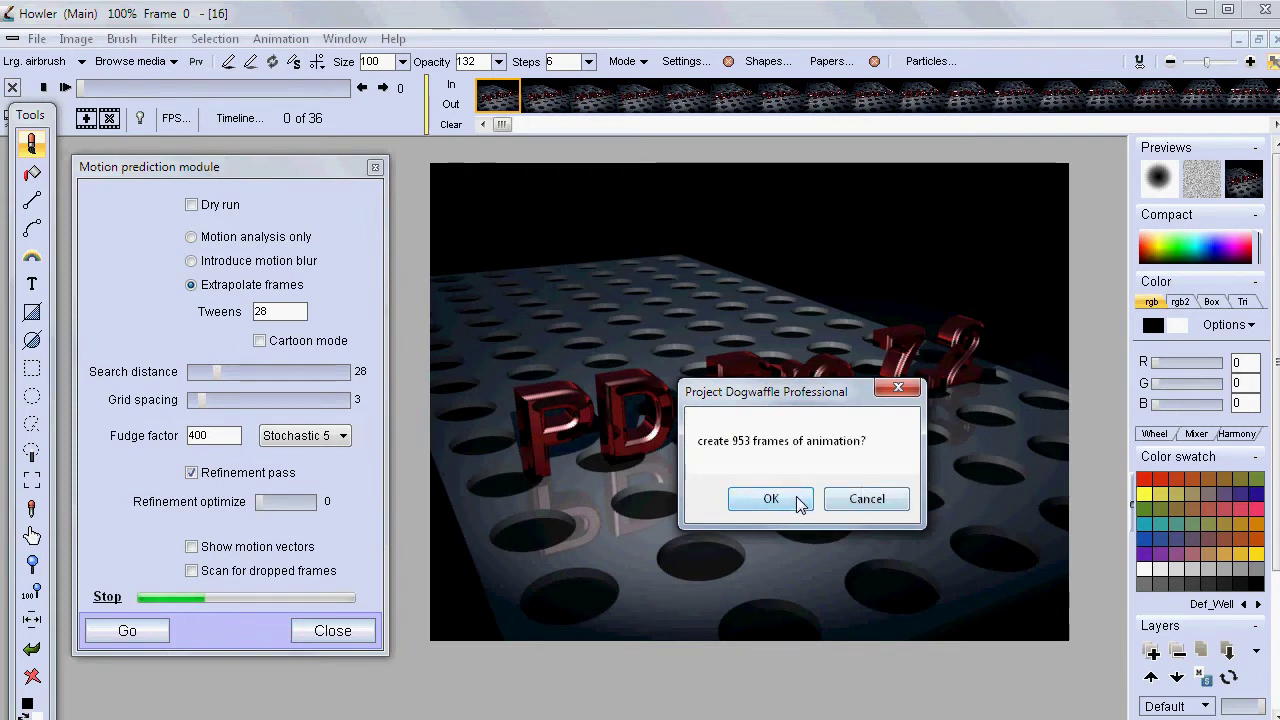
Step: Reject 953 and 409 frames, then extrapolate with 9 tweens to create 307 frames
left_click(866, 499)
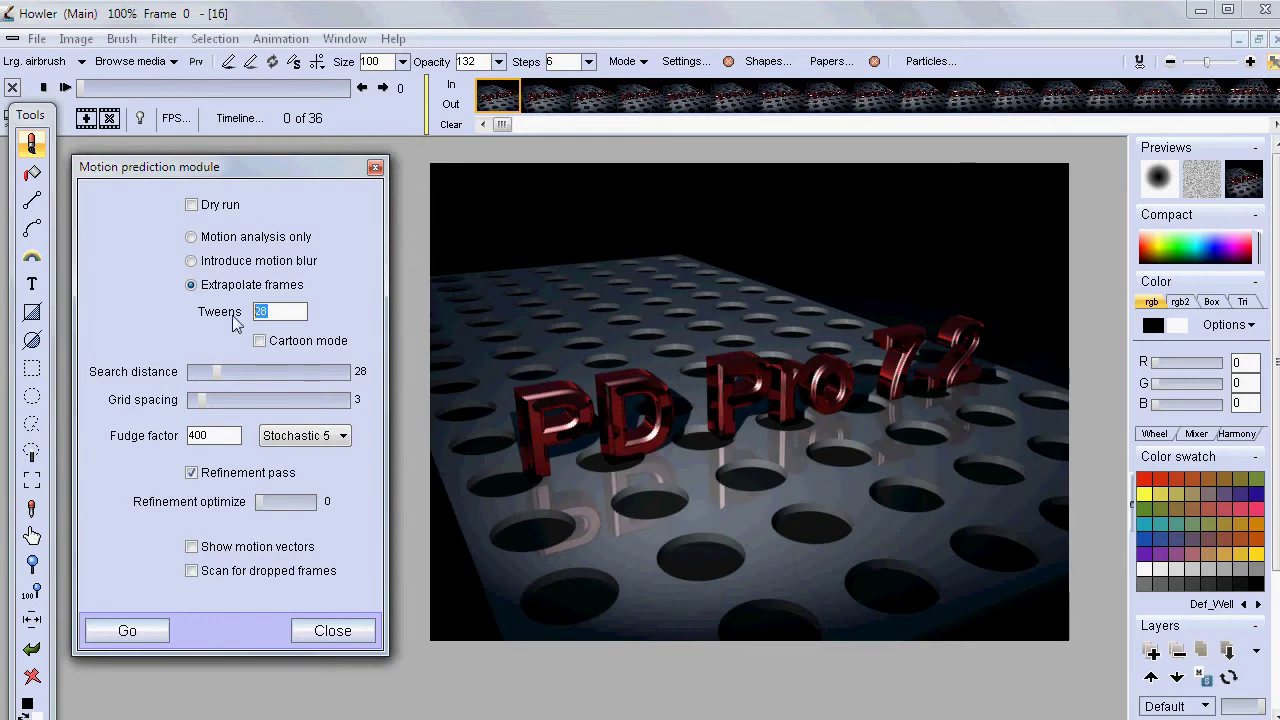
type("12")
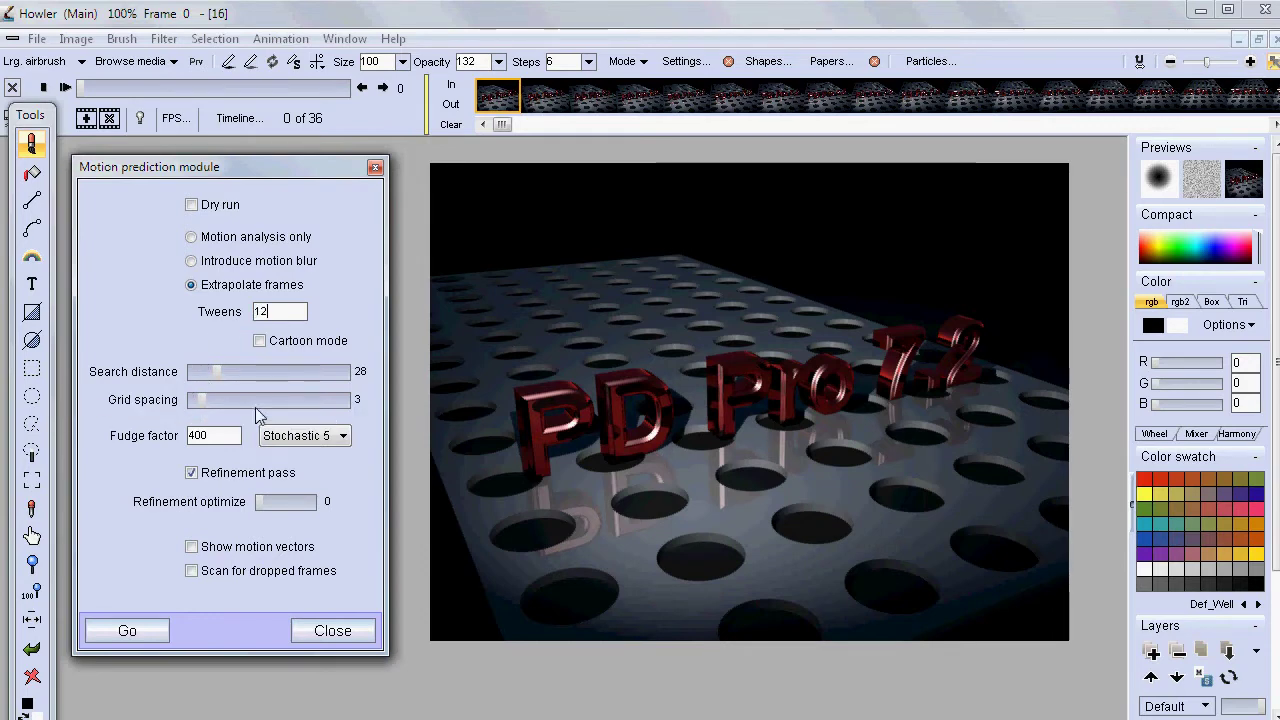
left_click(165, 627)
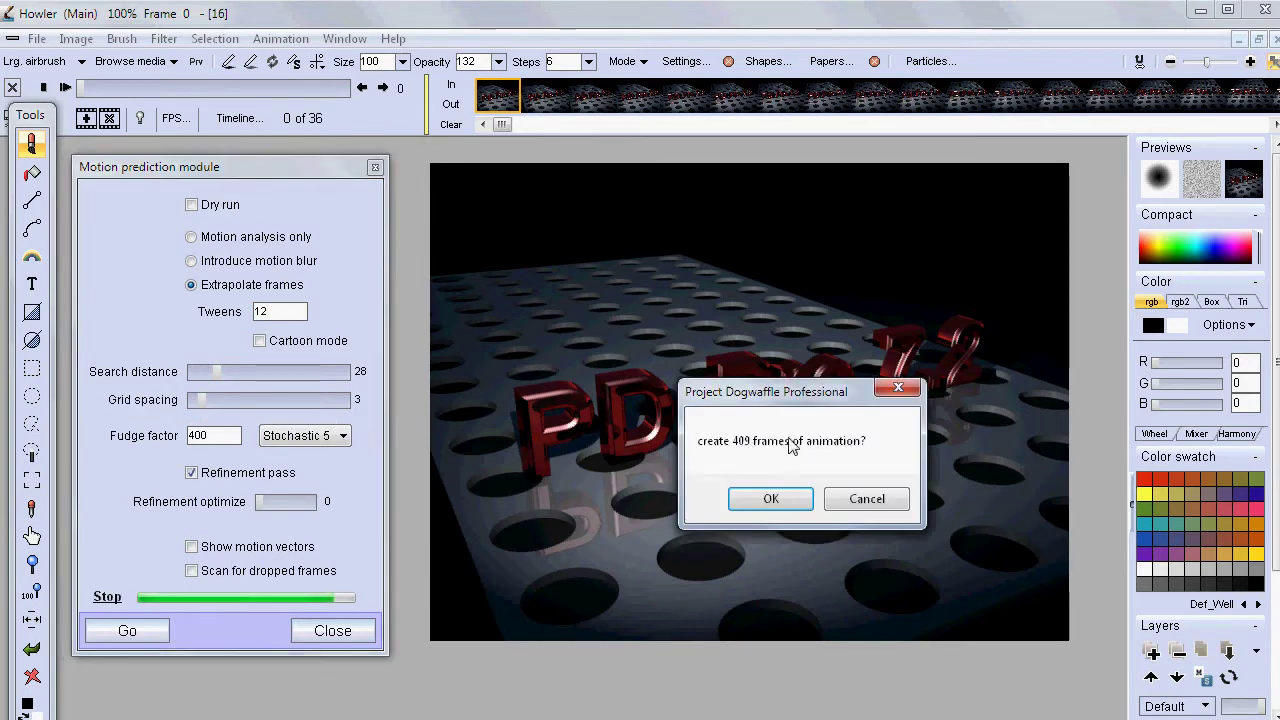
left_click(864, 499)
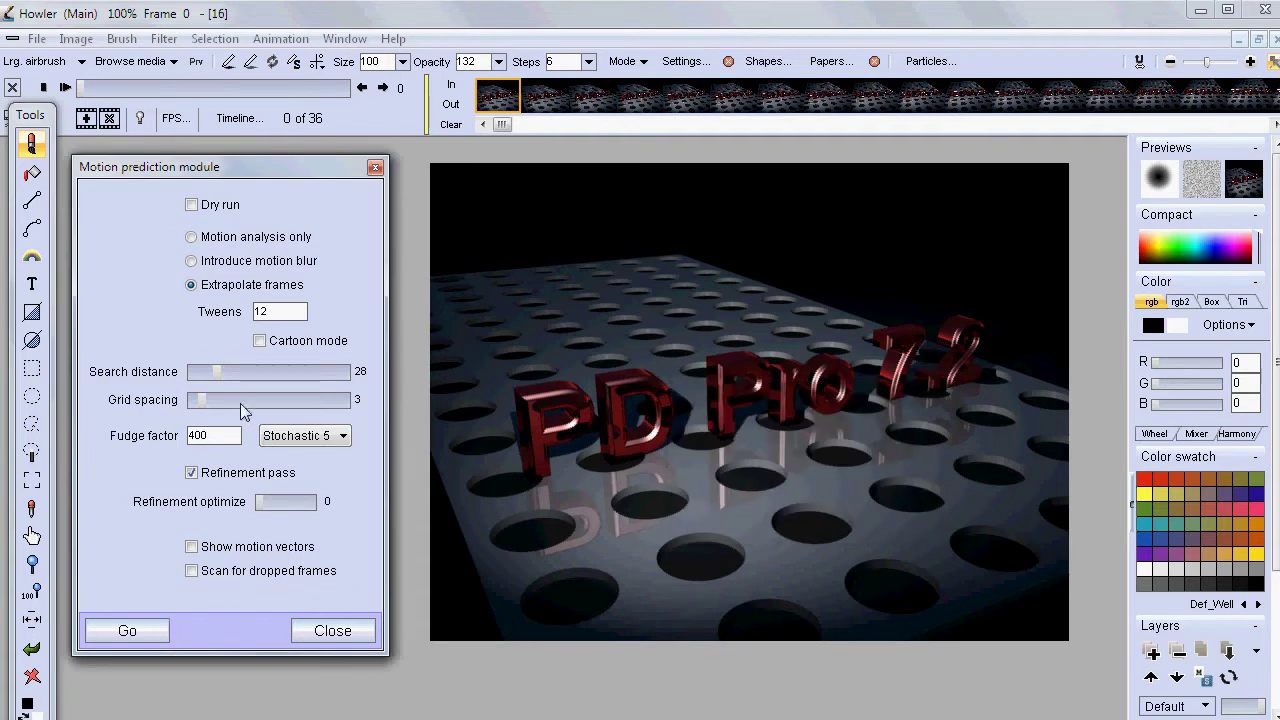
double_click(281, 318)
left_click(137, 632)
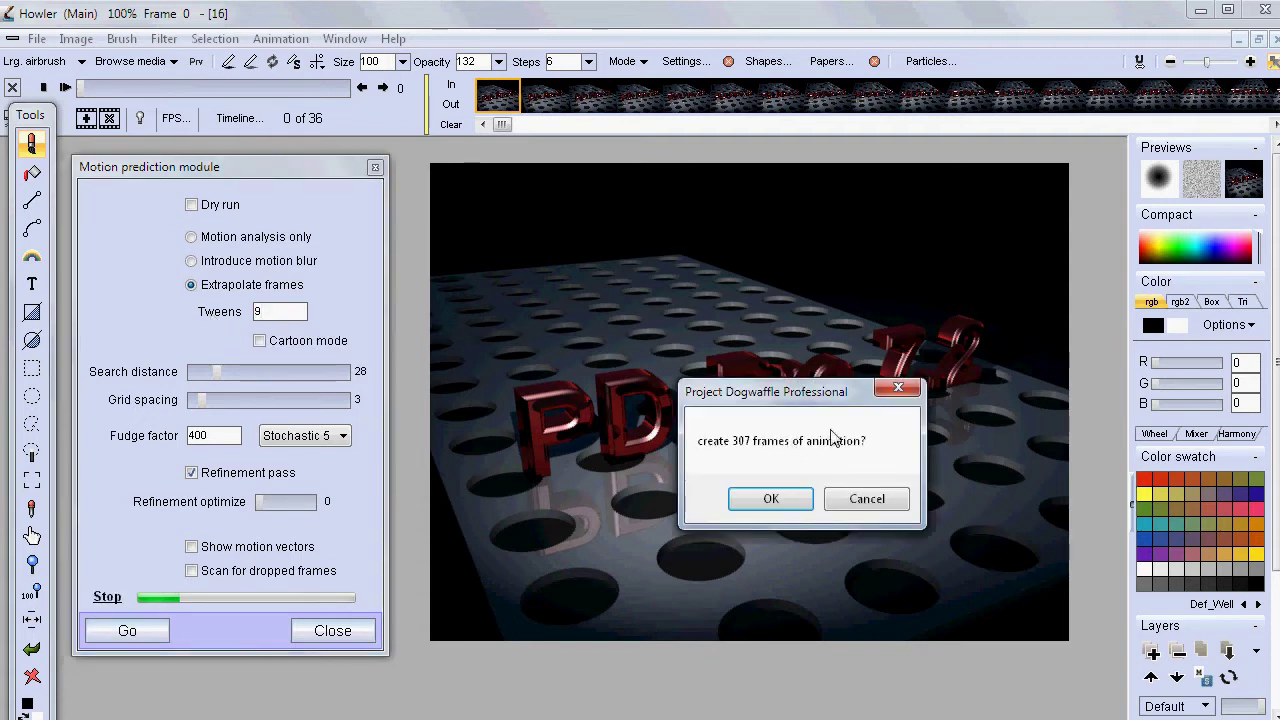
left_click(770, 500)
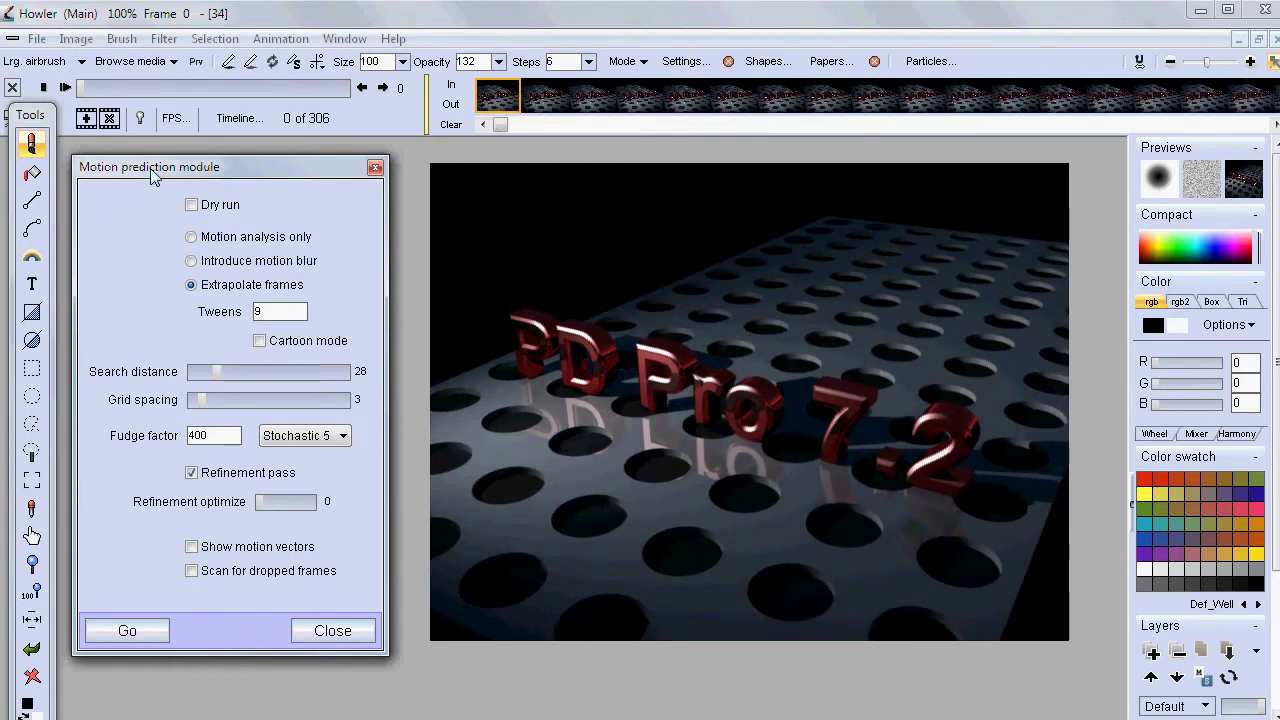
Step: Scrub through the extrapolated animation and delete one extra frame, leaving 305 frames
mouse_move(84, 90)
left_mouse_down()
mouse_move(151, 86)
mouse_move(83, 92)
left_mouse_up()
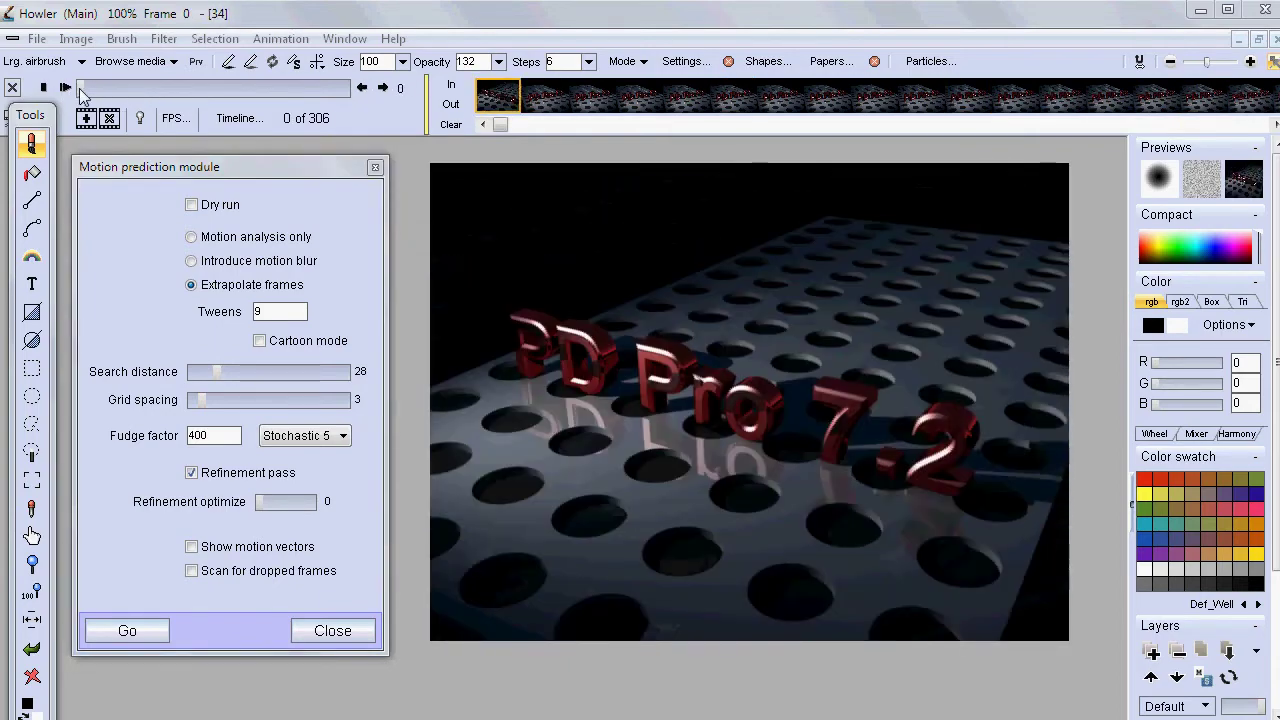
left_click_drag(346, 89, 83, 92)
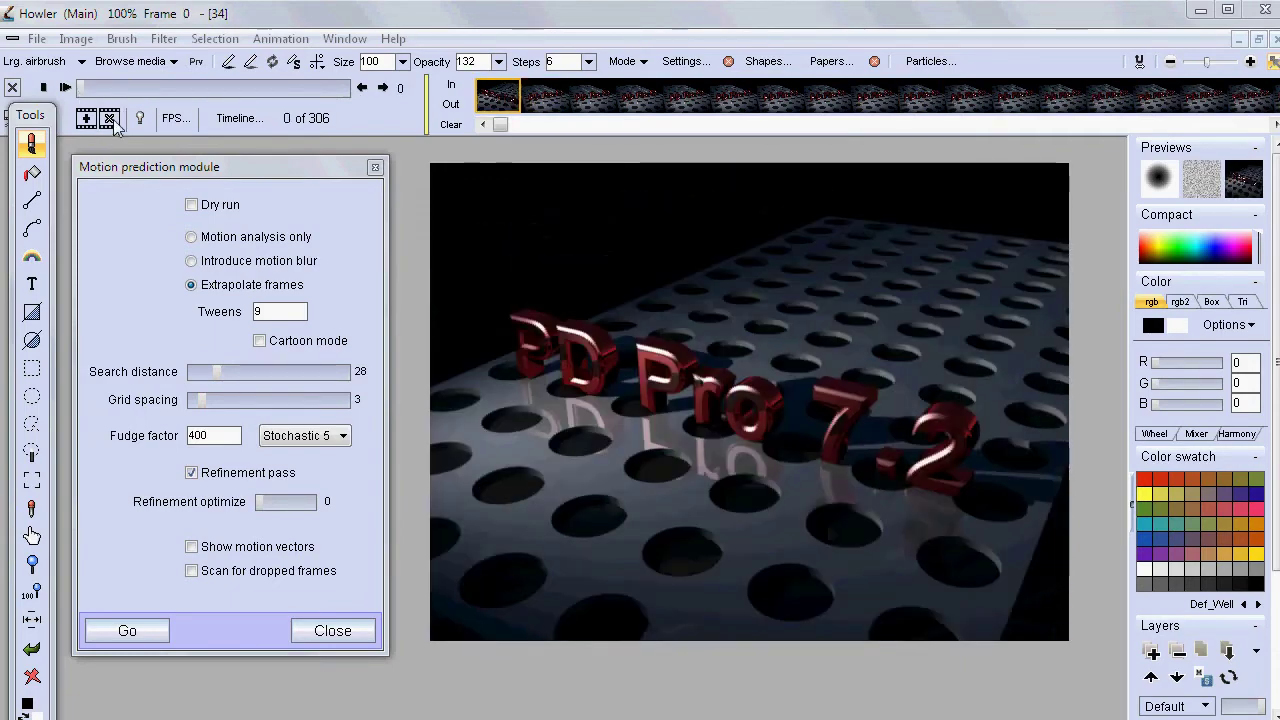
left_click(111, 119)
mouse_move(97, 97)
left_mouse_down()
mouse_move(186, 90)
mouse_move(86, 92)
left_mouse_up()
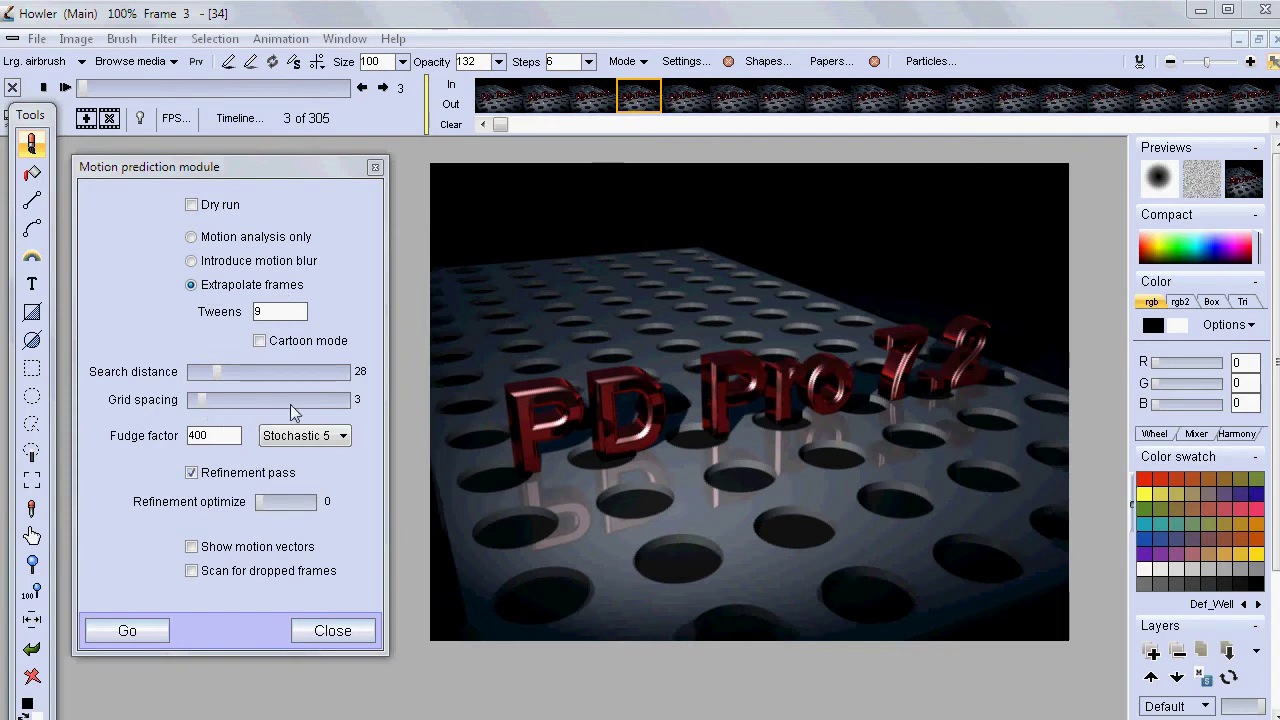
left_click(65, 88)
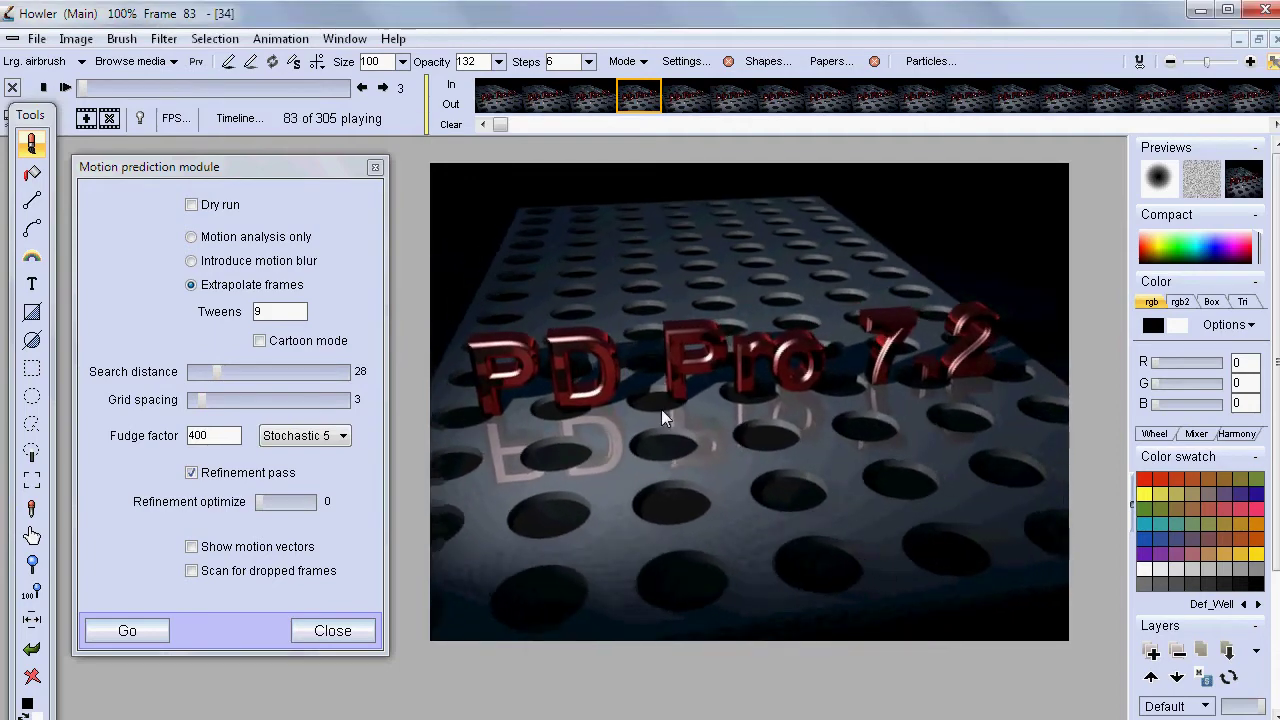
scroll(661, 409, "up", 5)
scroll(968, 403, "up", 1)
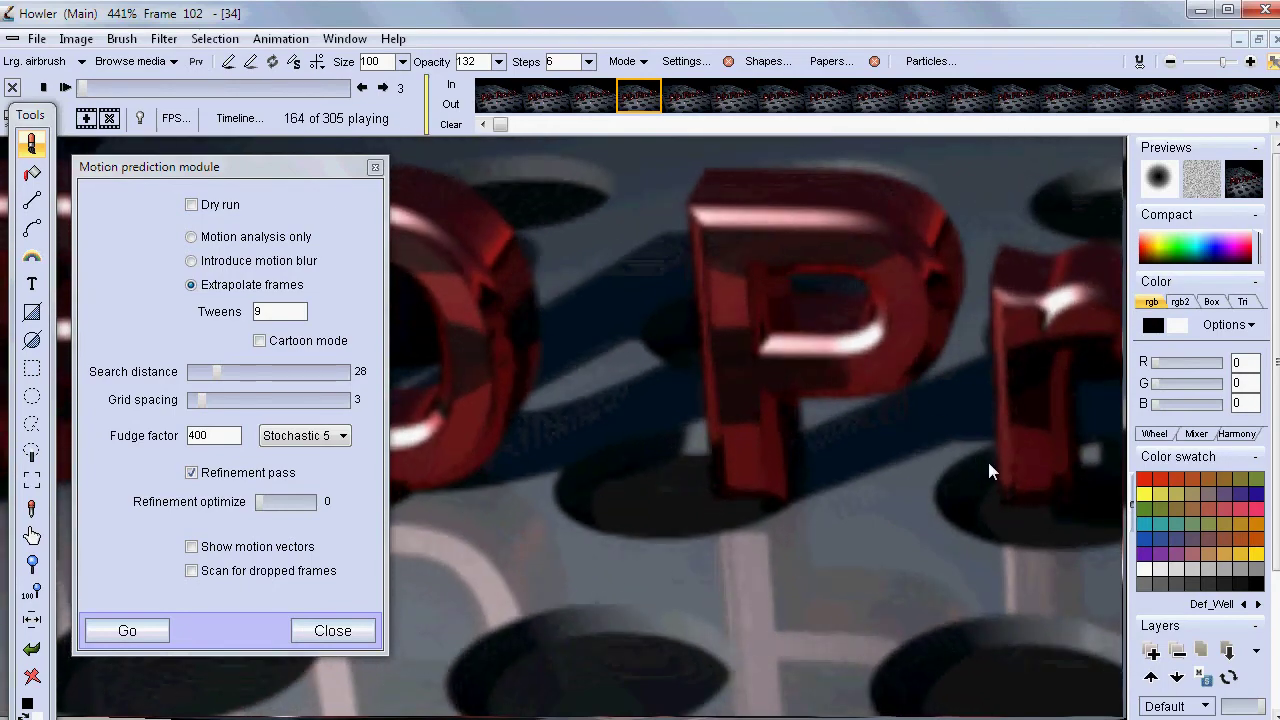
scroll(755, 448, "down", 4)
scroll(755, 448, "down", 2)
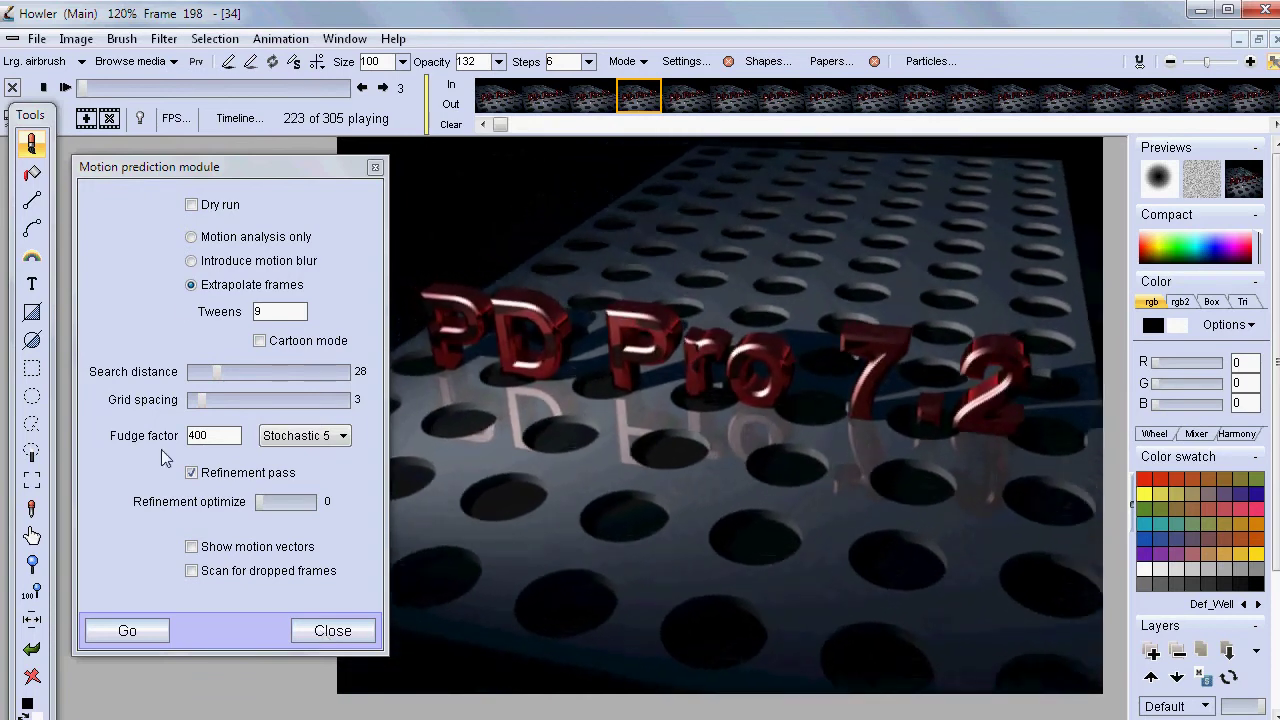
Step: Close motion prediction, stop playback, and choose rectangle selection with the alpha overlay shown
left_click(320, 636)
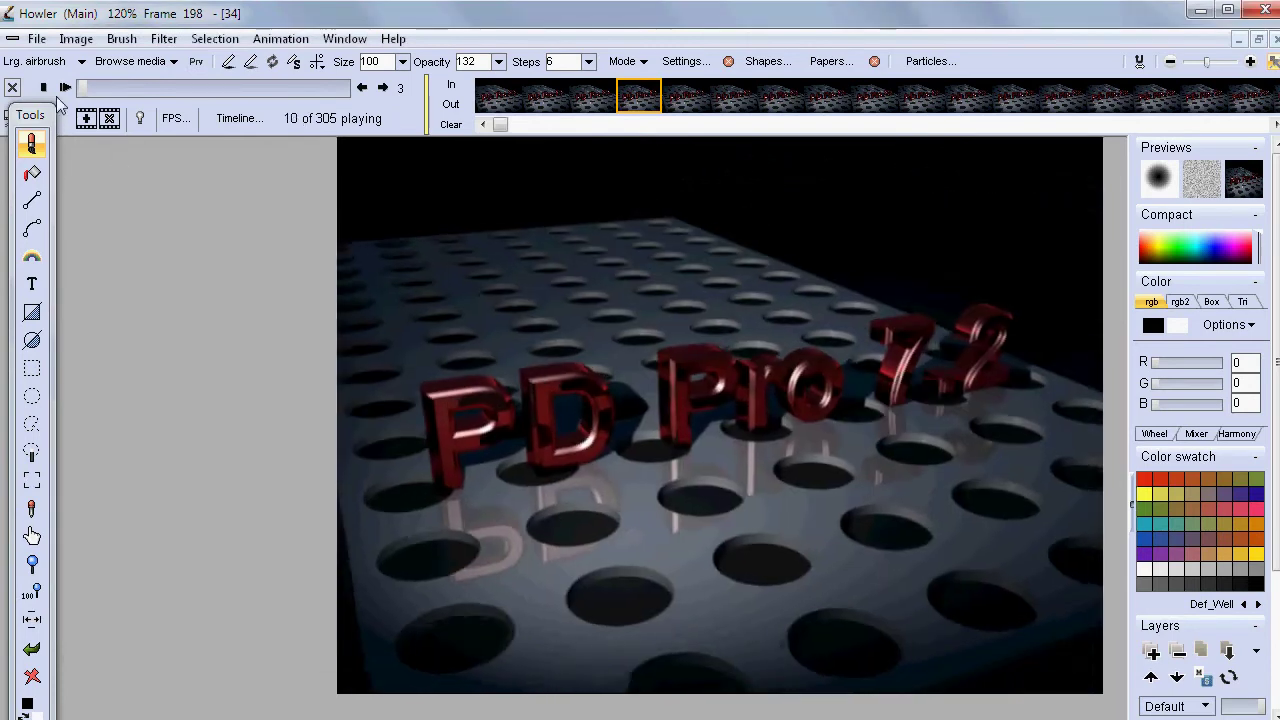
left_click(43, 87)
scroll(851, 407, "down", 2)
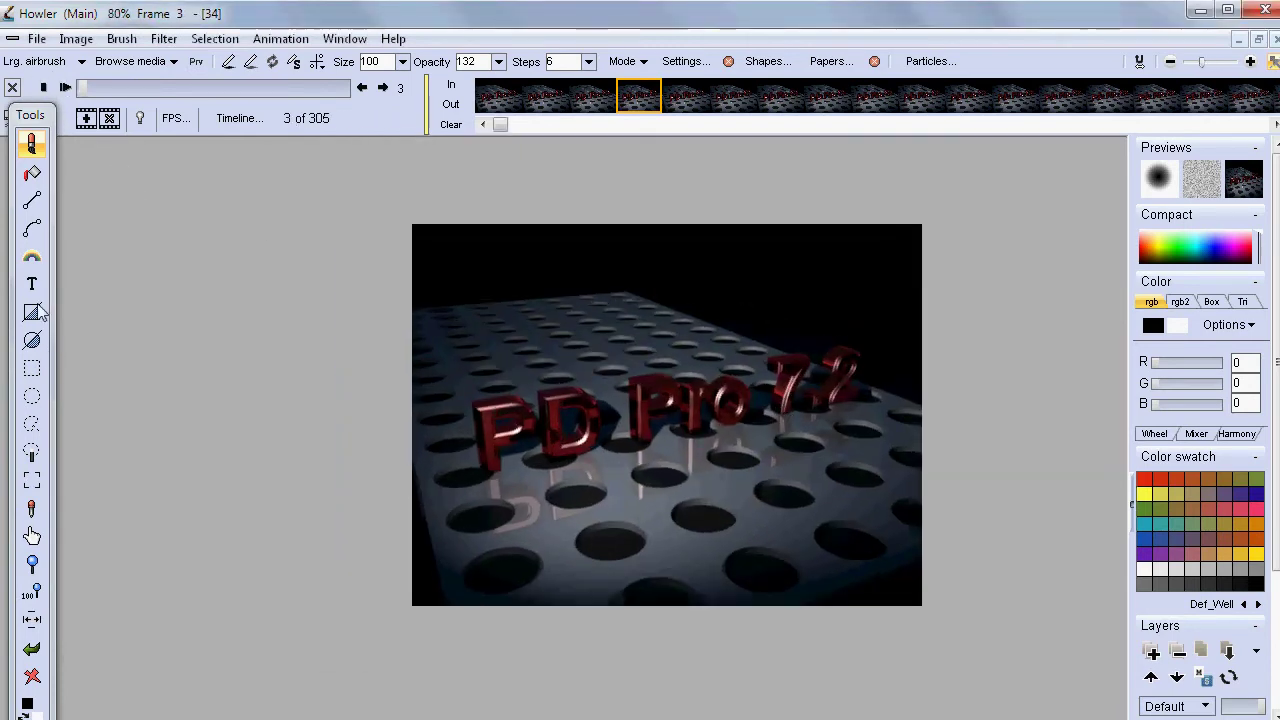
left_click(33, 370)
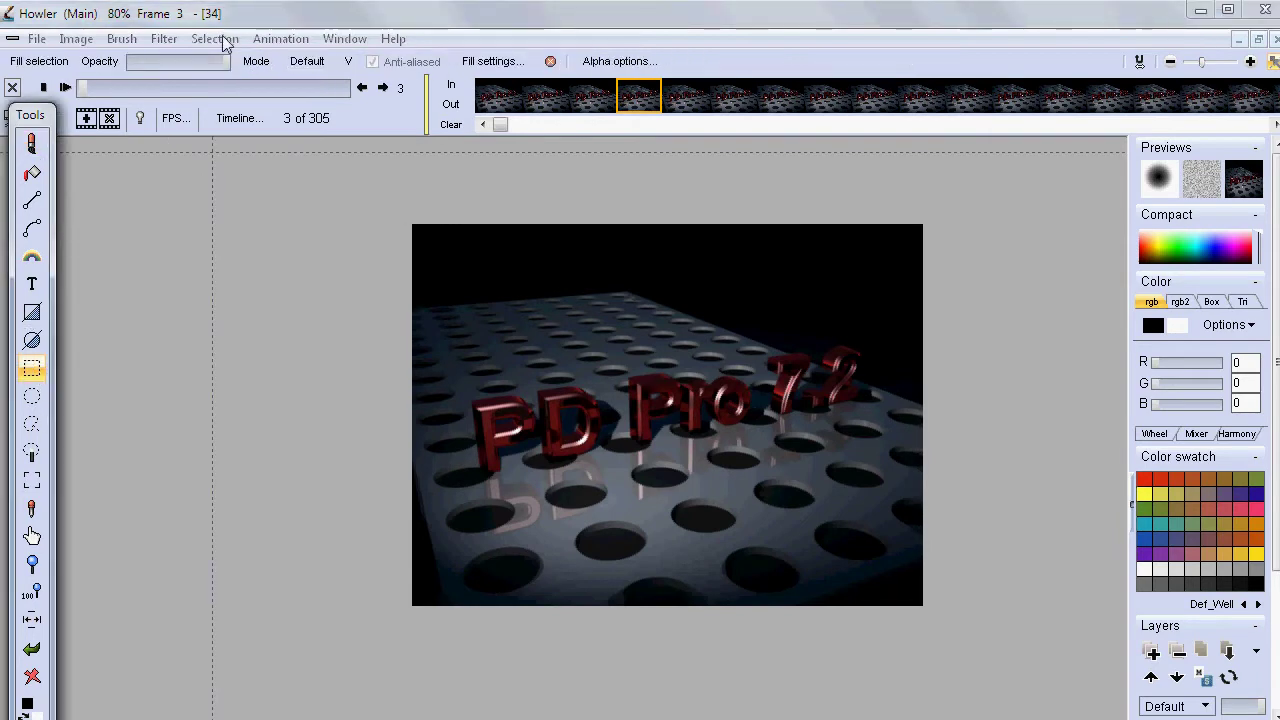
left_click(225, 40)
left_click(165, 236)
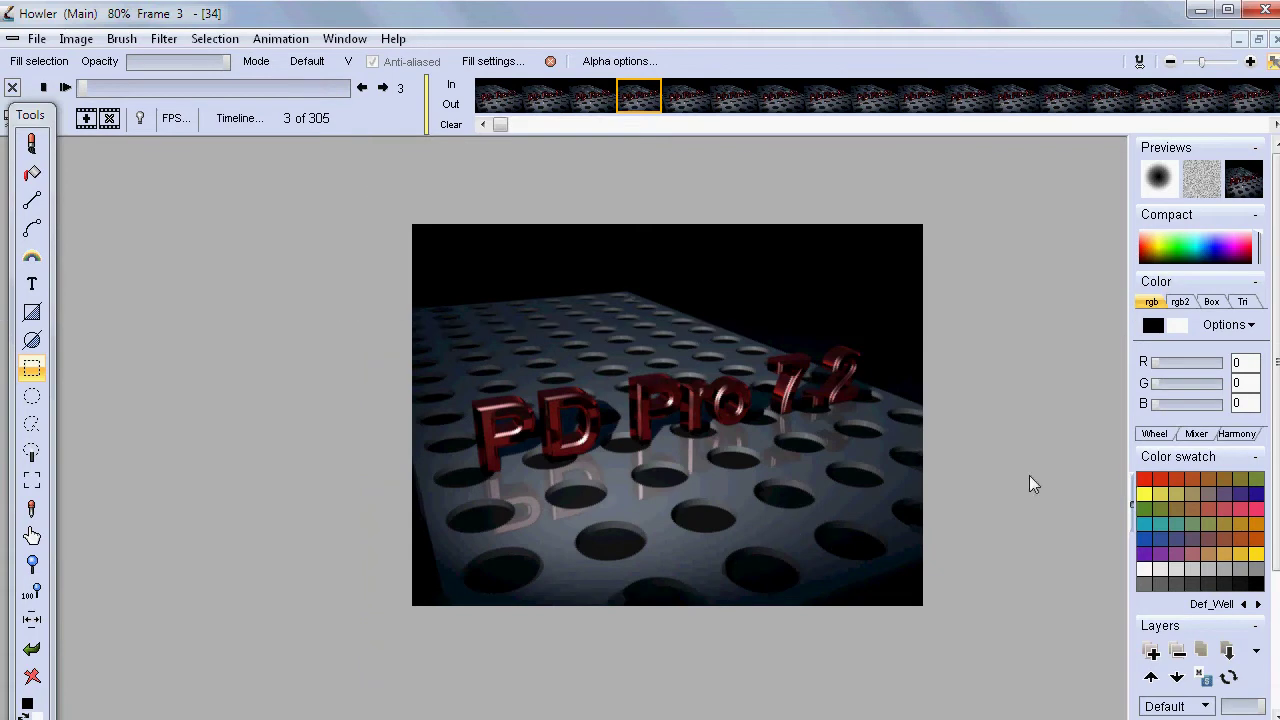
Step: Select a wide strip covering the logo on every frame and verify it during playback
left_click_drag(977, 486, 977, 486)
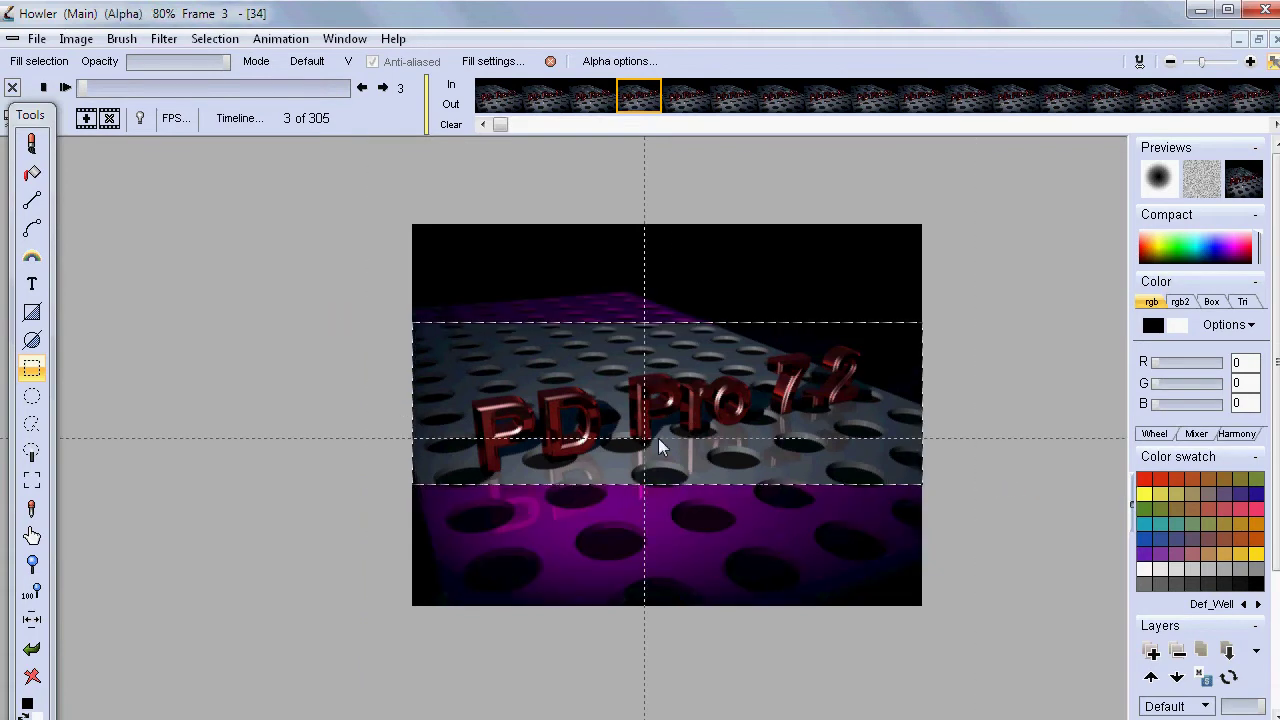
left_click_drag(698, 443, 692, 447)
left_click_drag(105, 85, 415, 150)
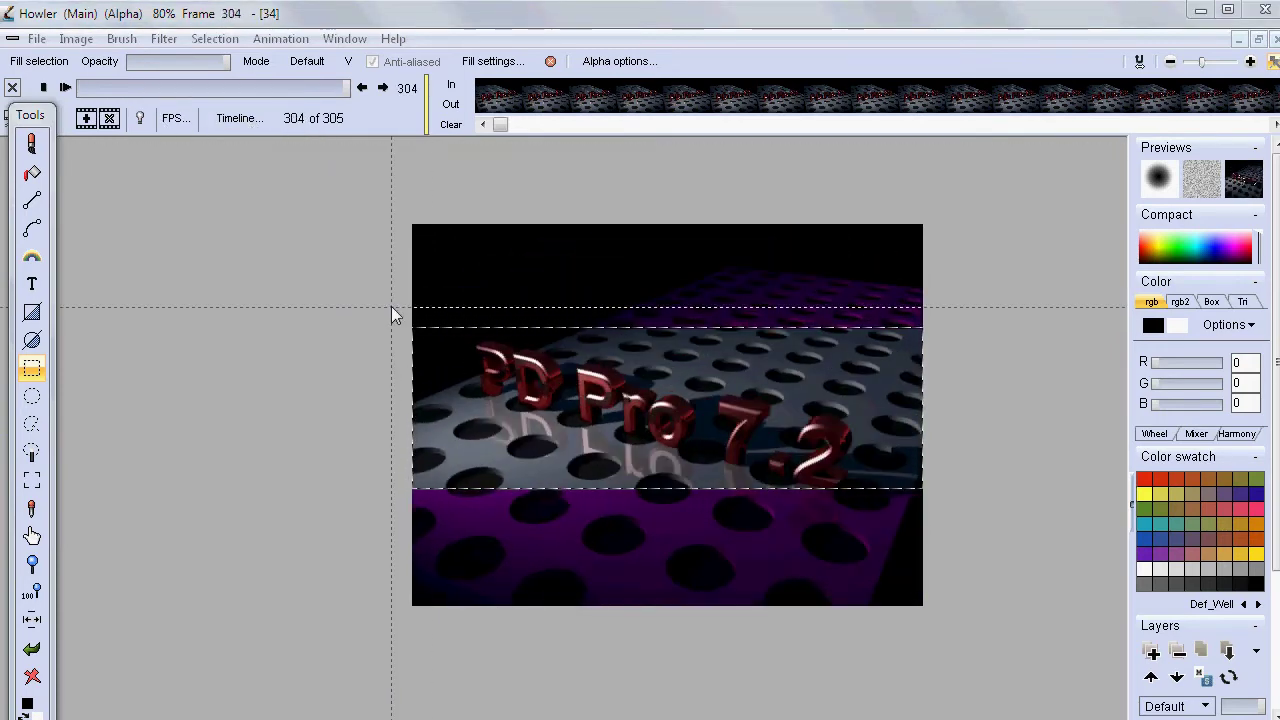
left_click_drag(391, 306, 474, 318)
left_click_drag(374, 306, 937, 531)
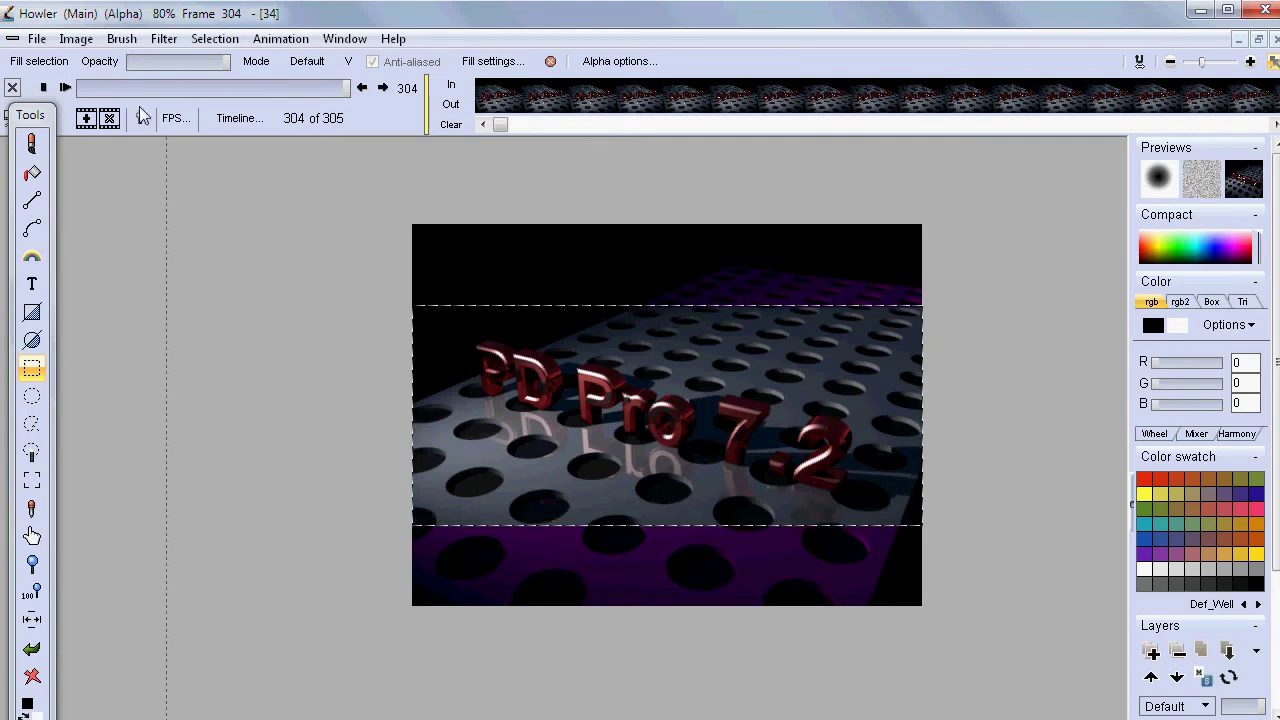
left_click(87, 90)
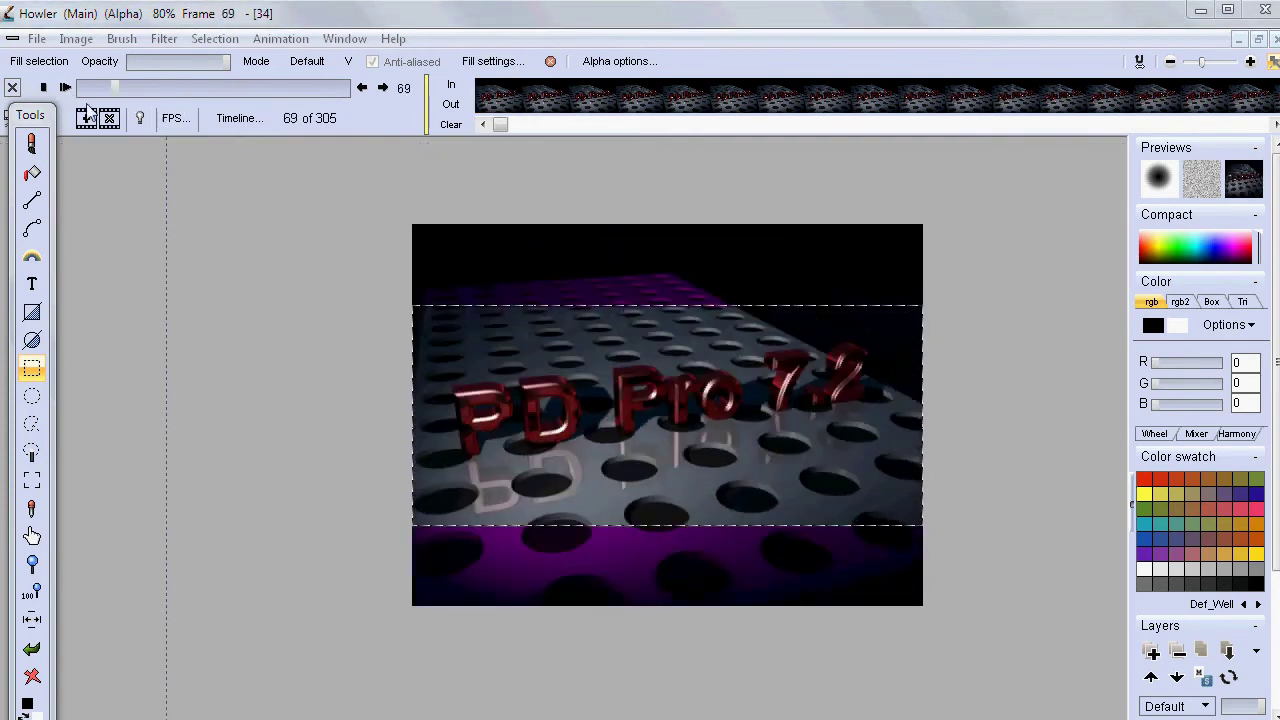
left_click(43, 87)
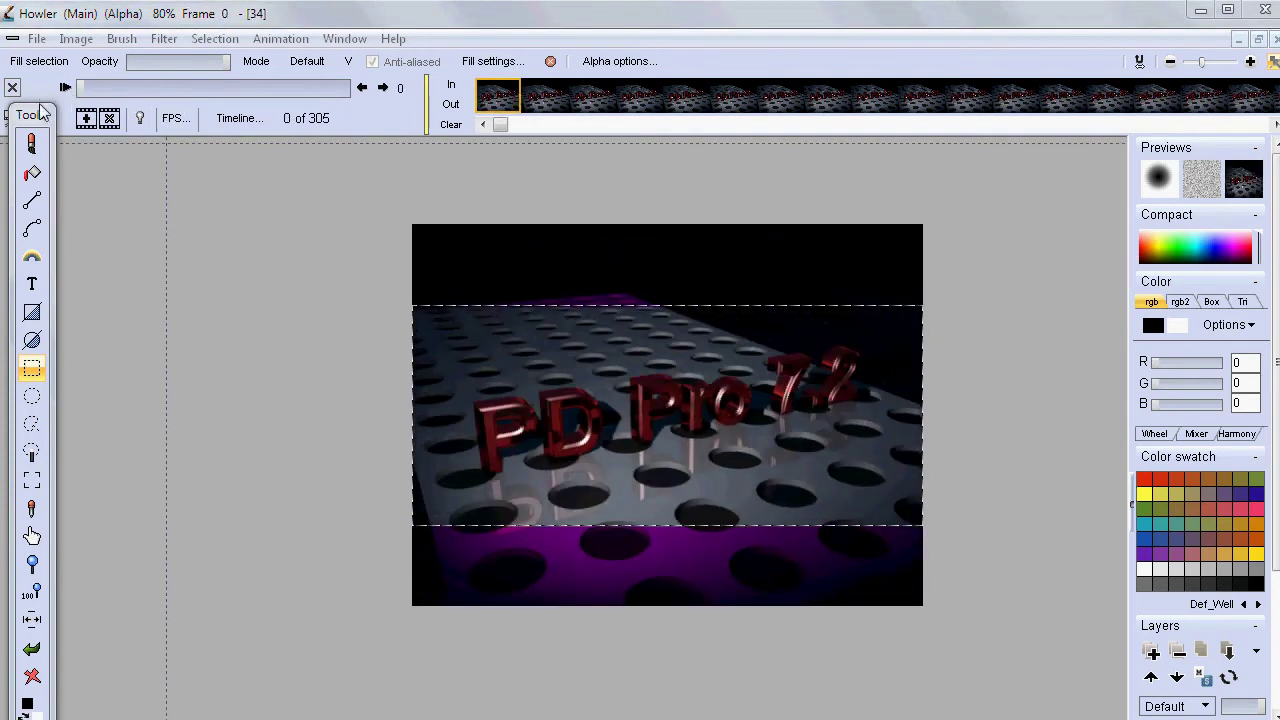
left_click(76, 38)
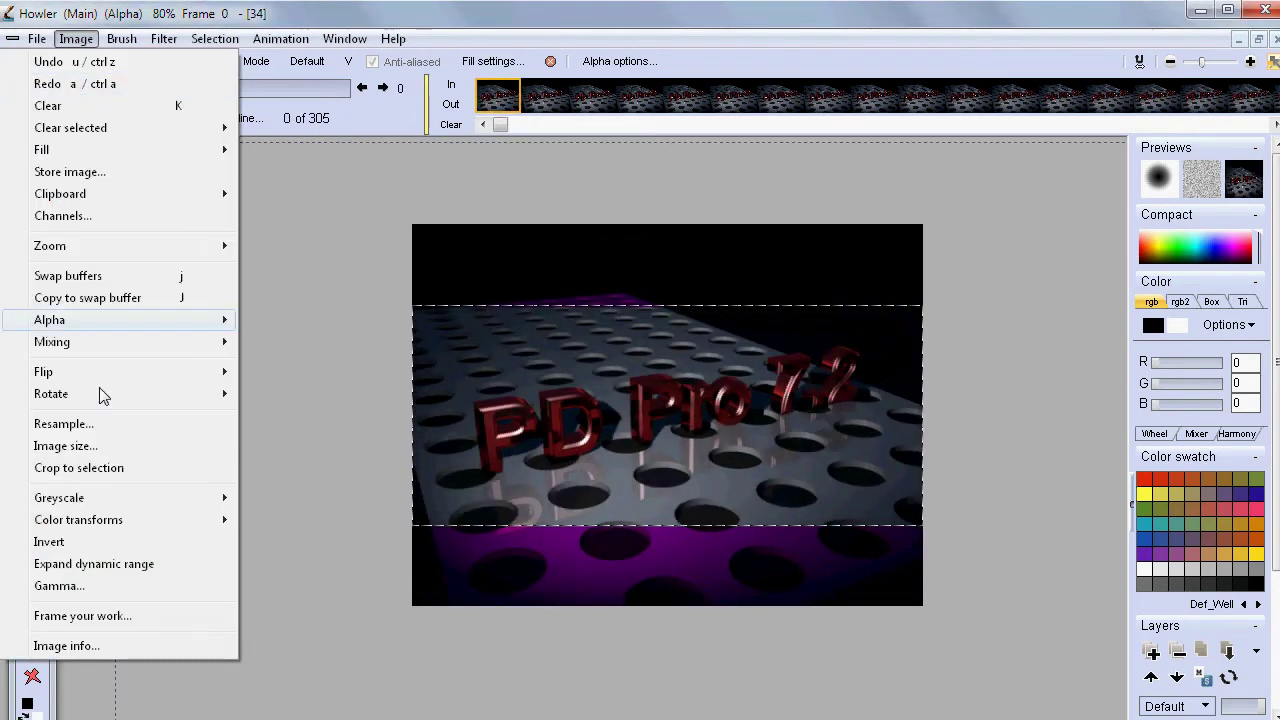
Step: Crop all frames to the strip and confirm the new 639 × 273 size in Image info
left_click(105, 469)
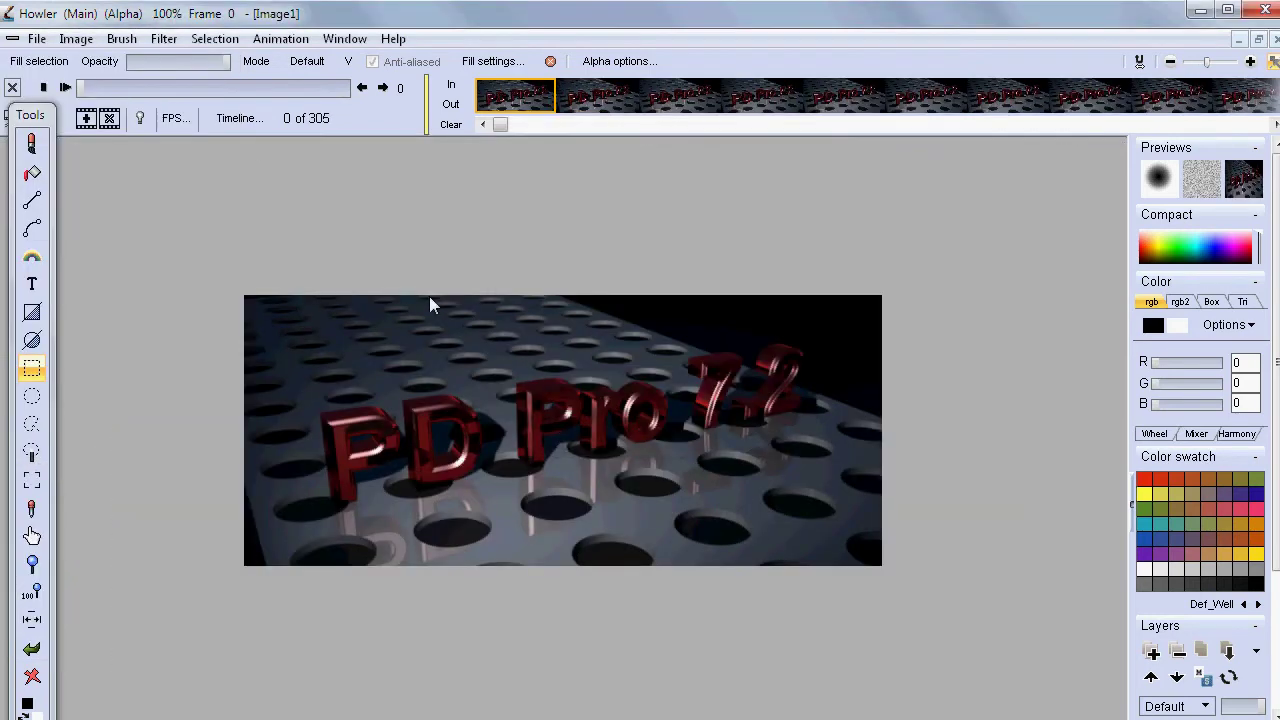
left_click(78, 40)
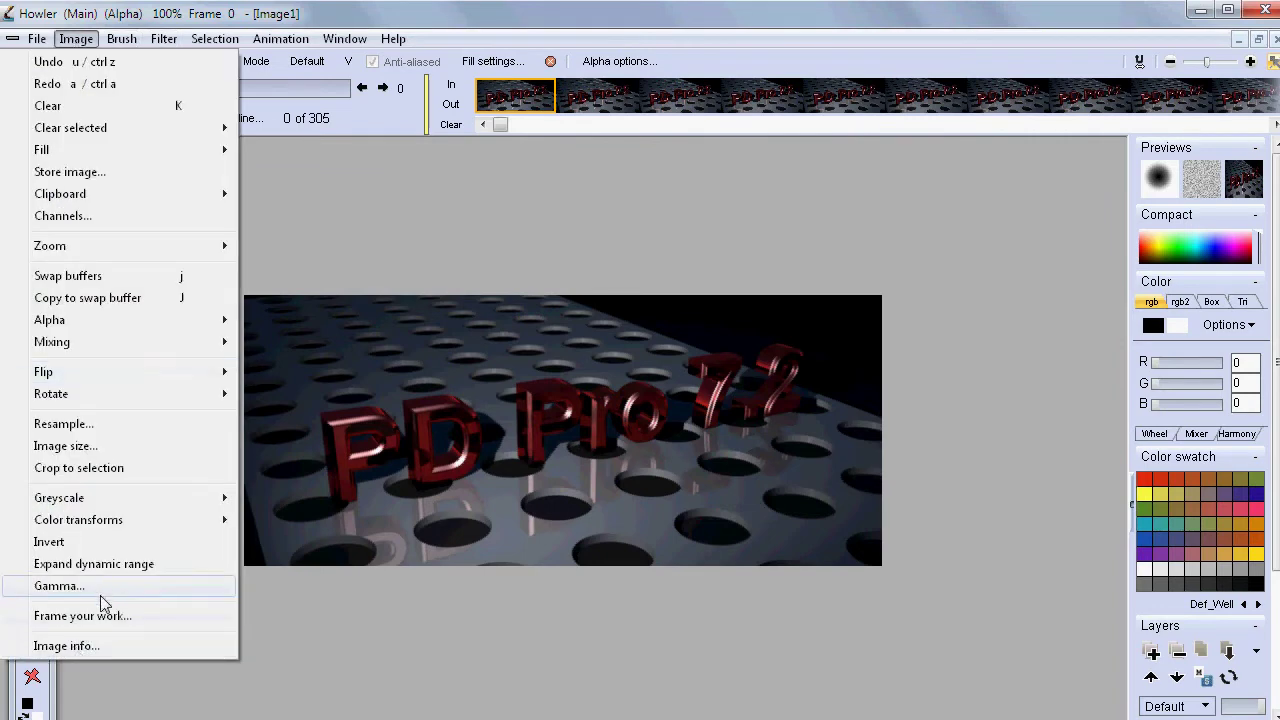
left_click(88, 646)
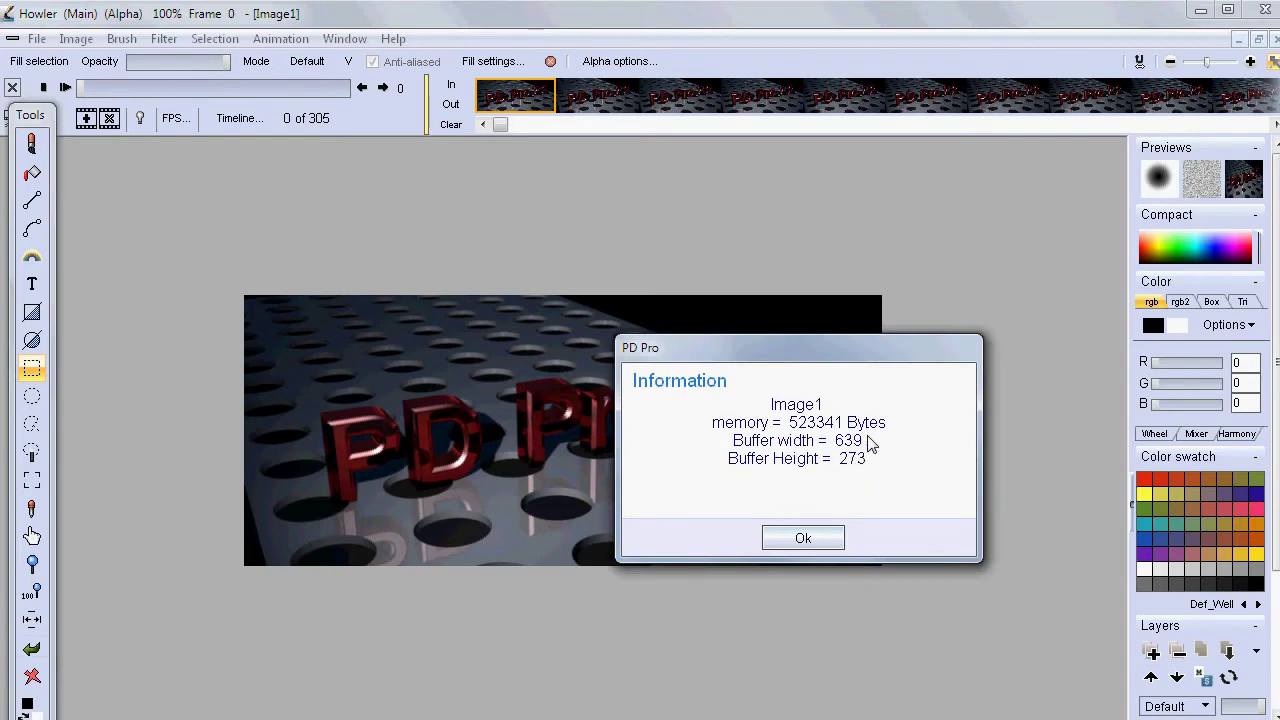
left_click(823, 537)
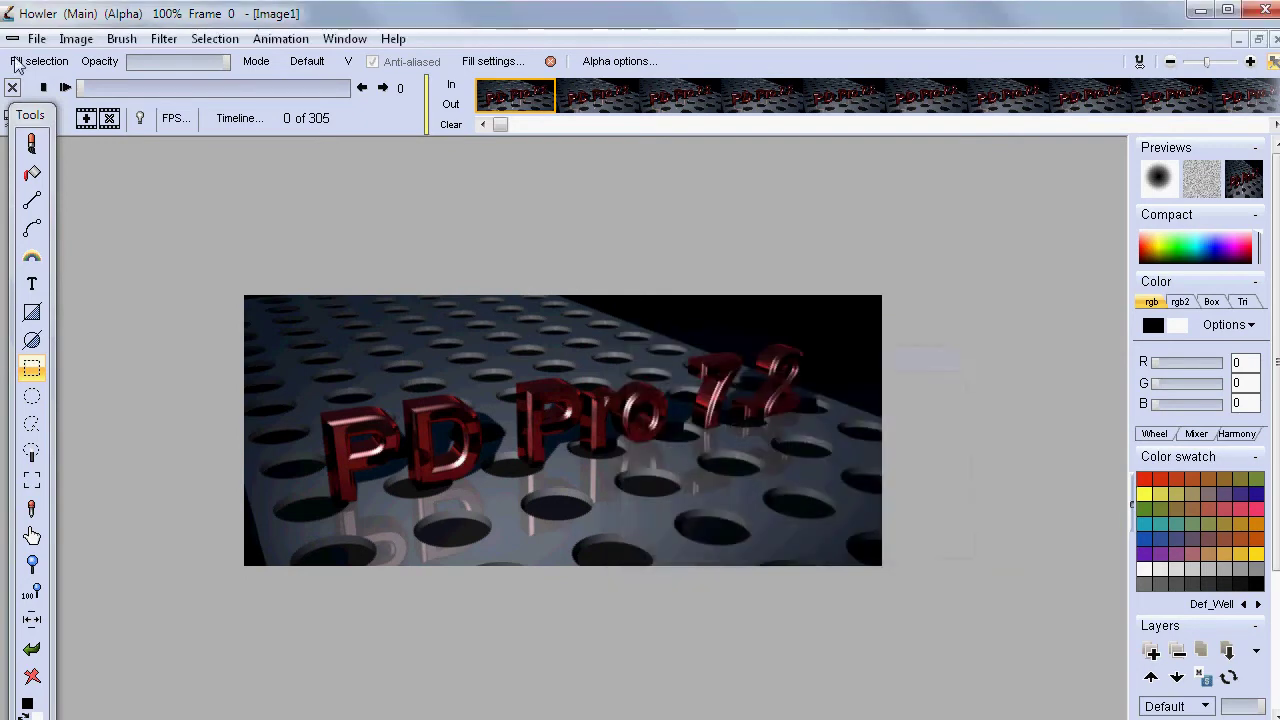
left_click(85, 40)
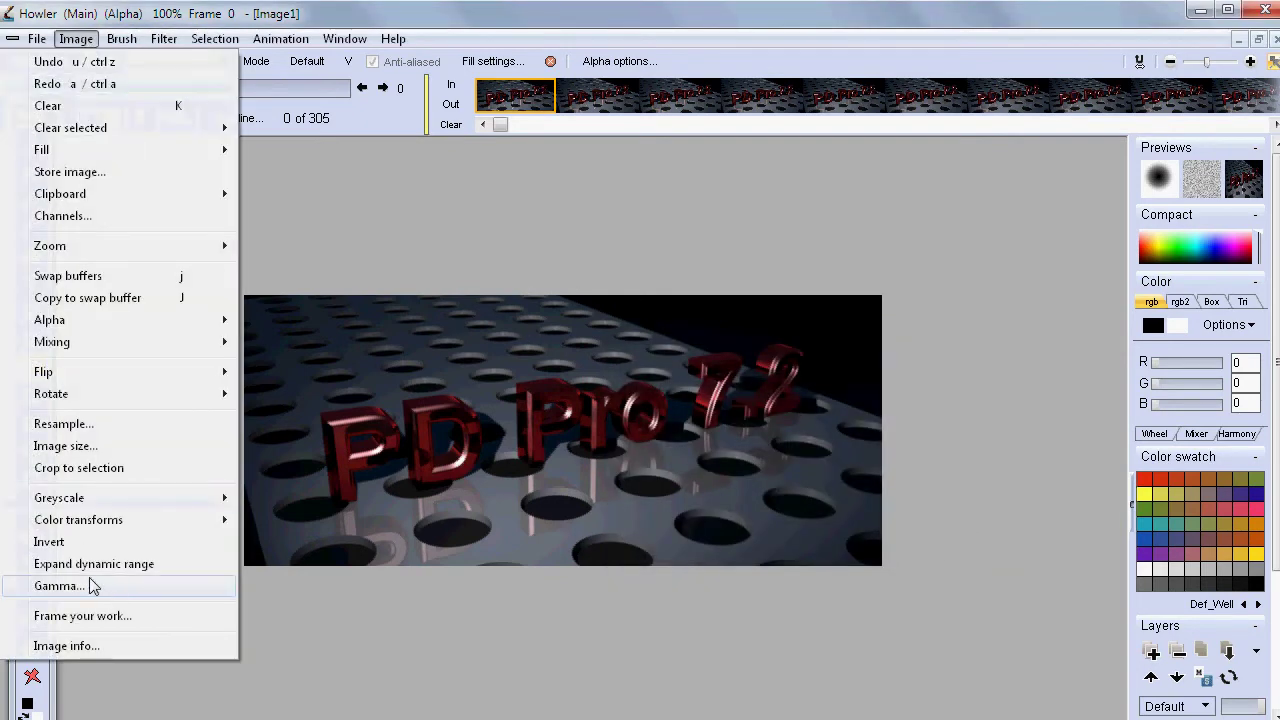
mouse_move(80, 527)
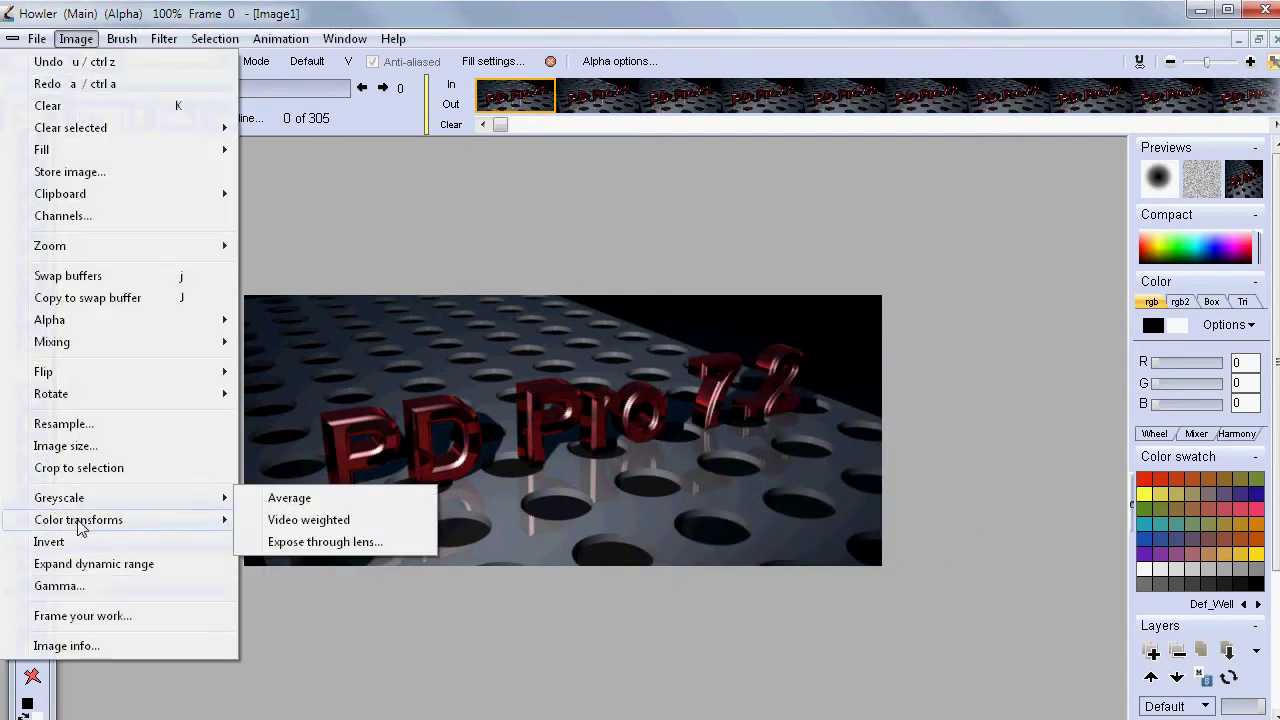
Step: Resample the animation to 640 × 272 with Constrain off and Bi-cubic+ scaling
left_click(87, 425)
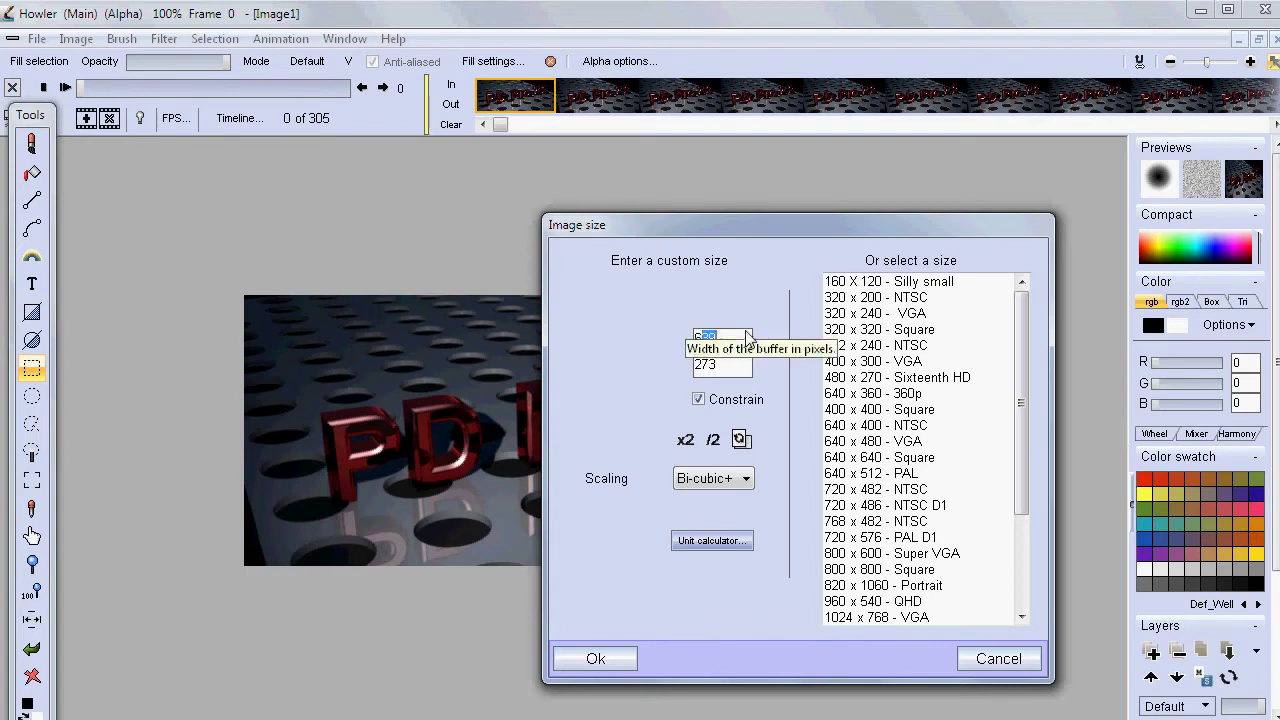
type("64")
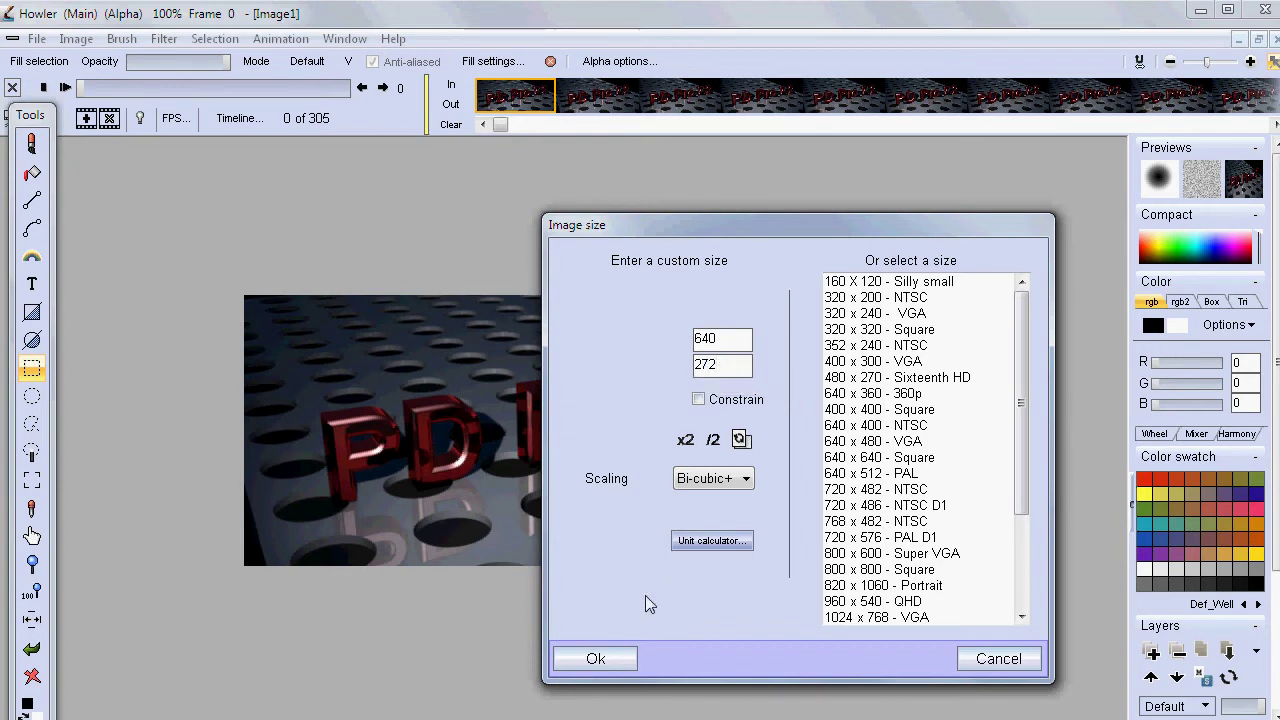
left_click(727, 485)
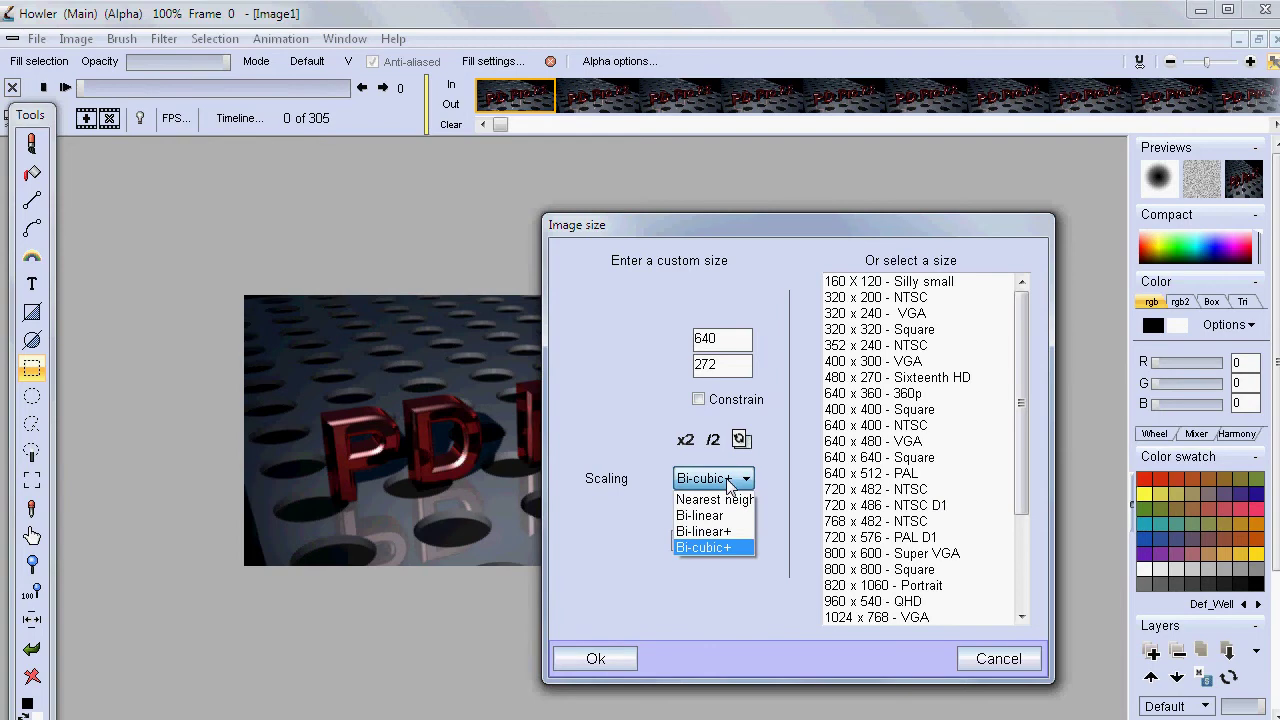
left_click(699, 552)
left_click(608, 660)
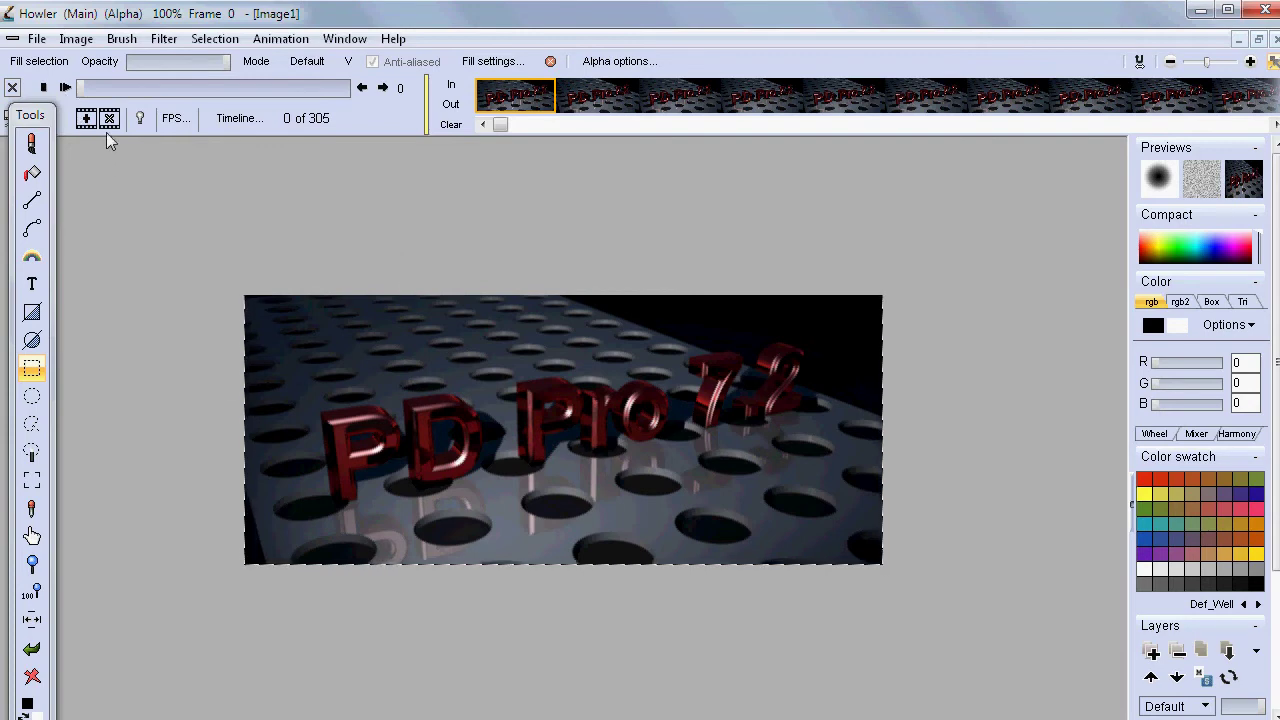
Step: Clear the alpha selection mask and play then stop the resized animation
left_click(214, 38)
left_click(192, 57)
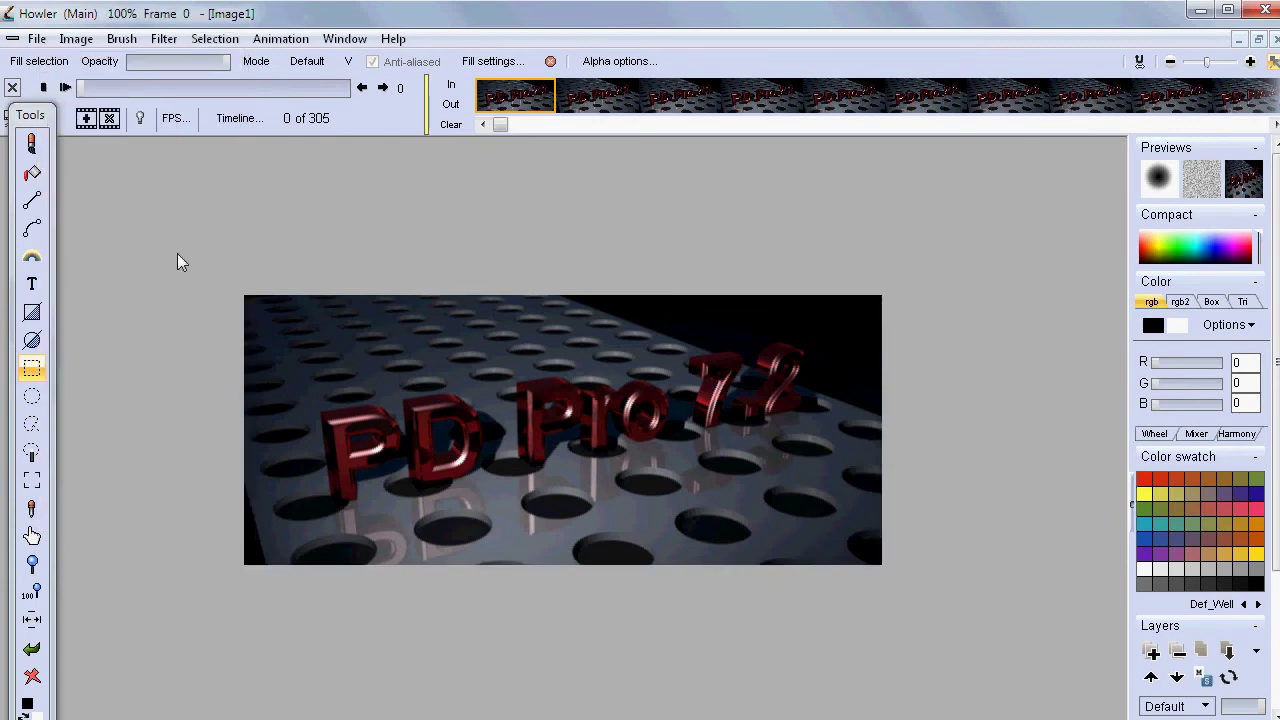
left_click(65, 88)
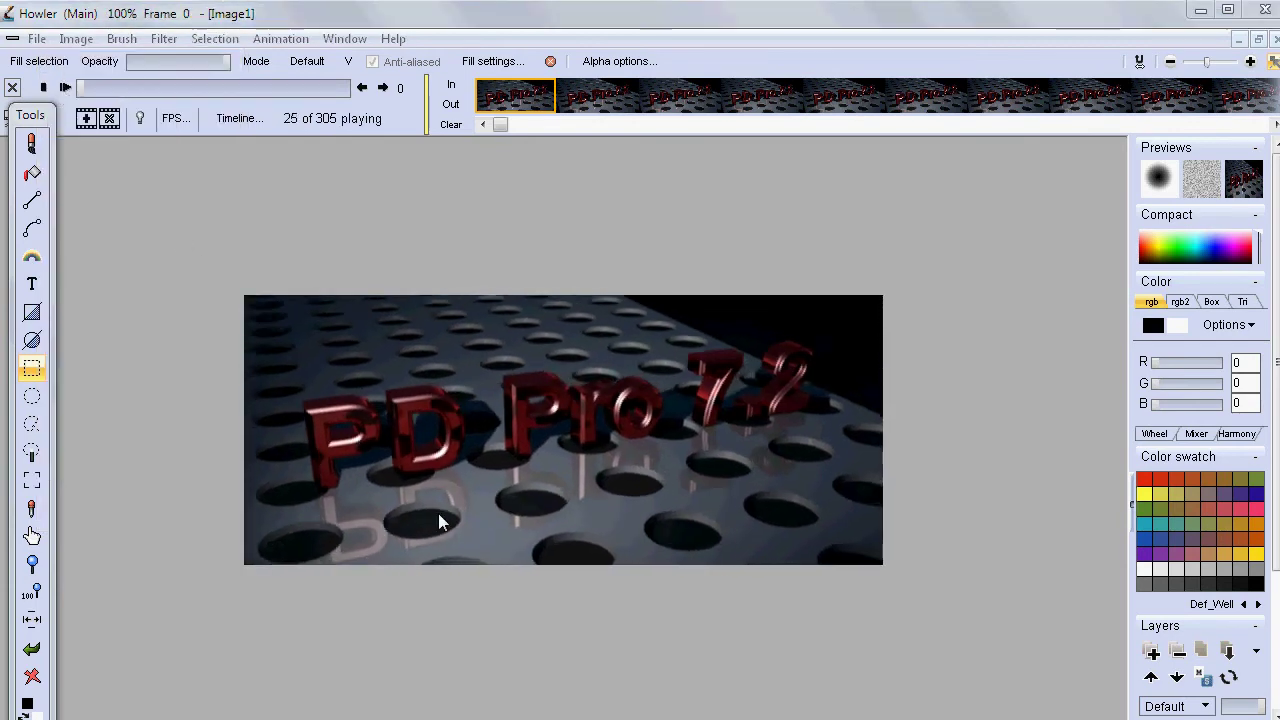
left_click(43, 88)
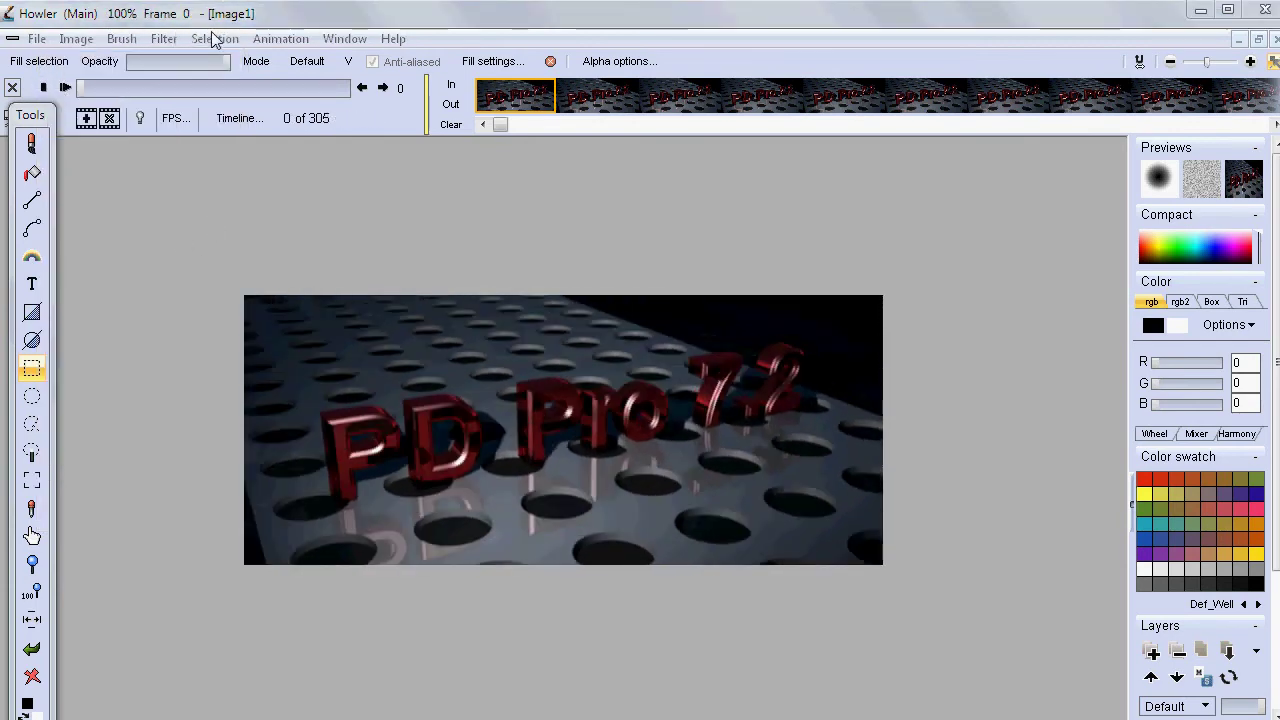
Step: Bring up the Animation to avi dialog at 24 frames per second
left_click(280, 38)
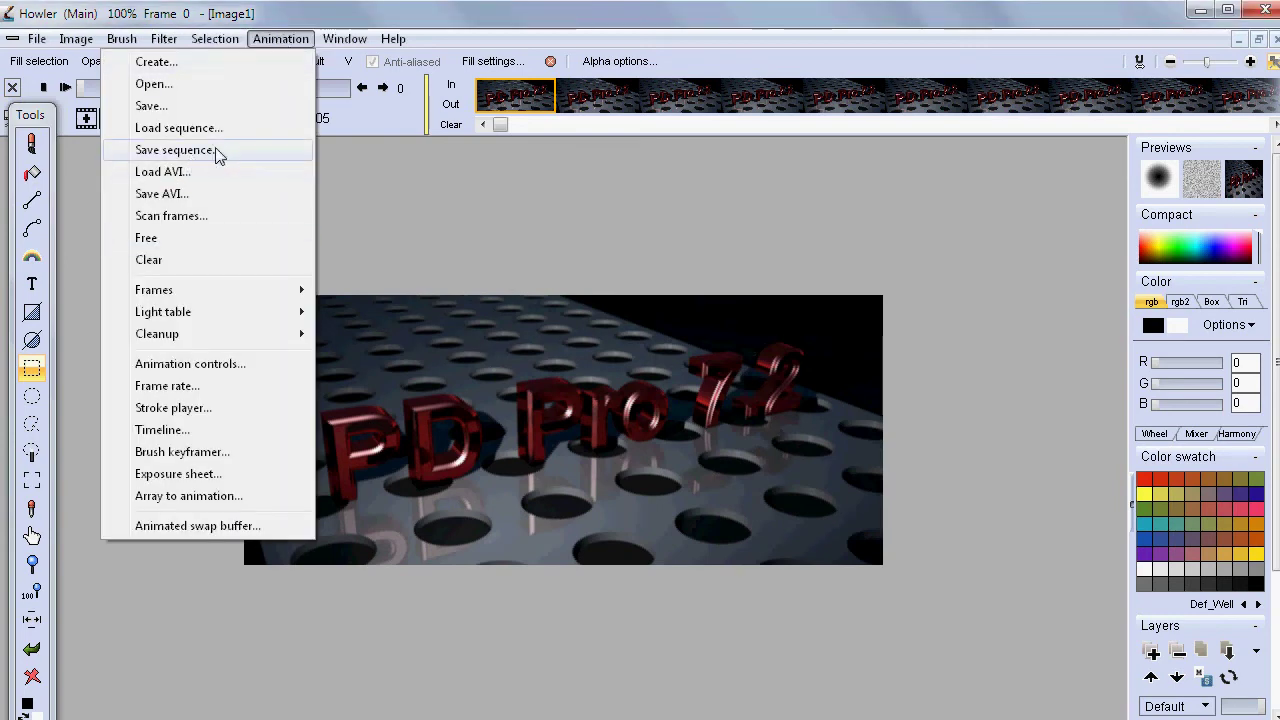
left_click(317, 14)
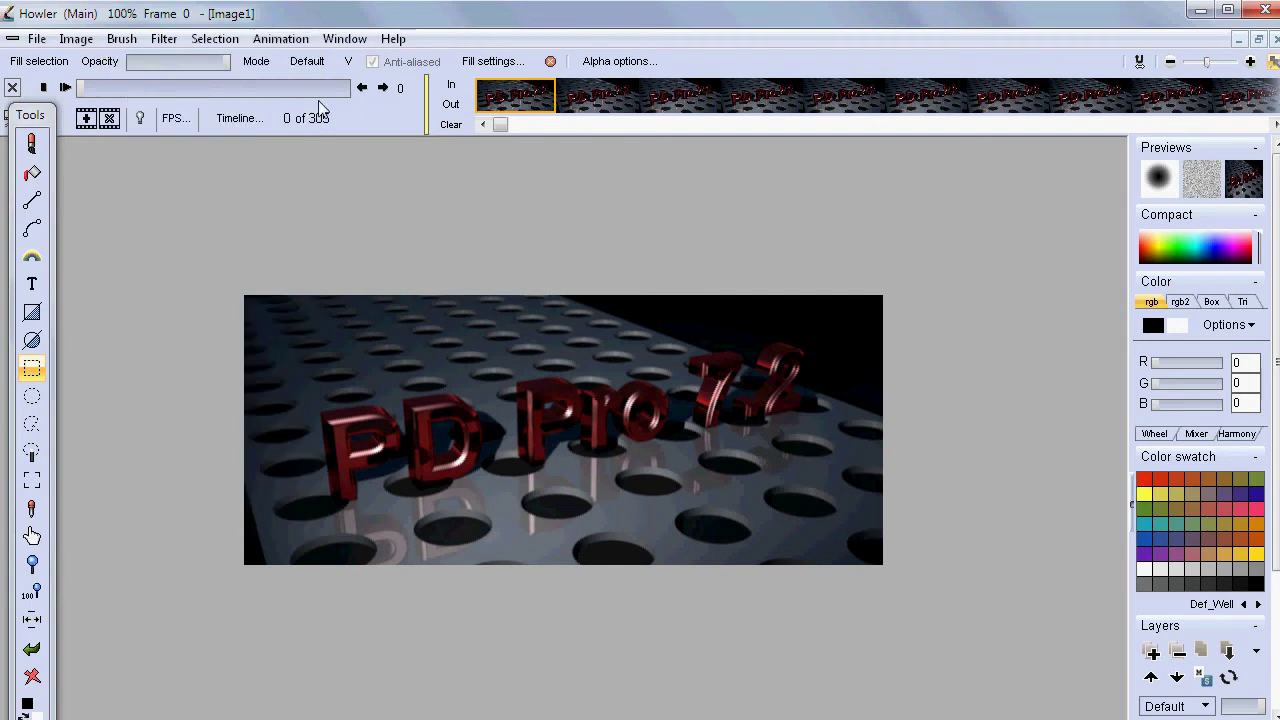
left_click(276, 40)
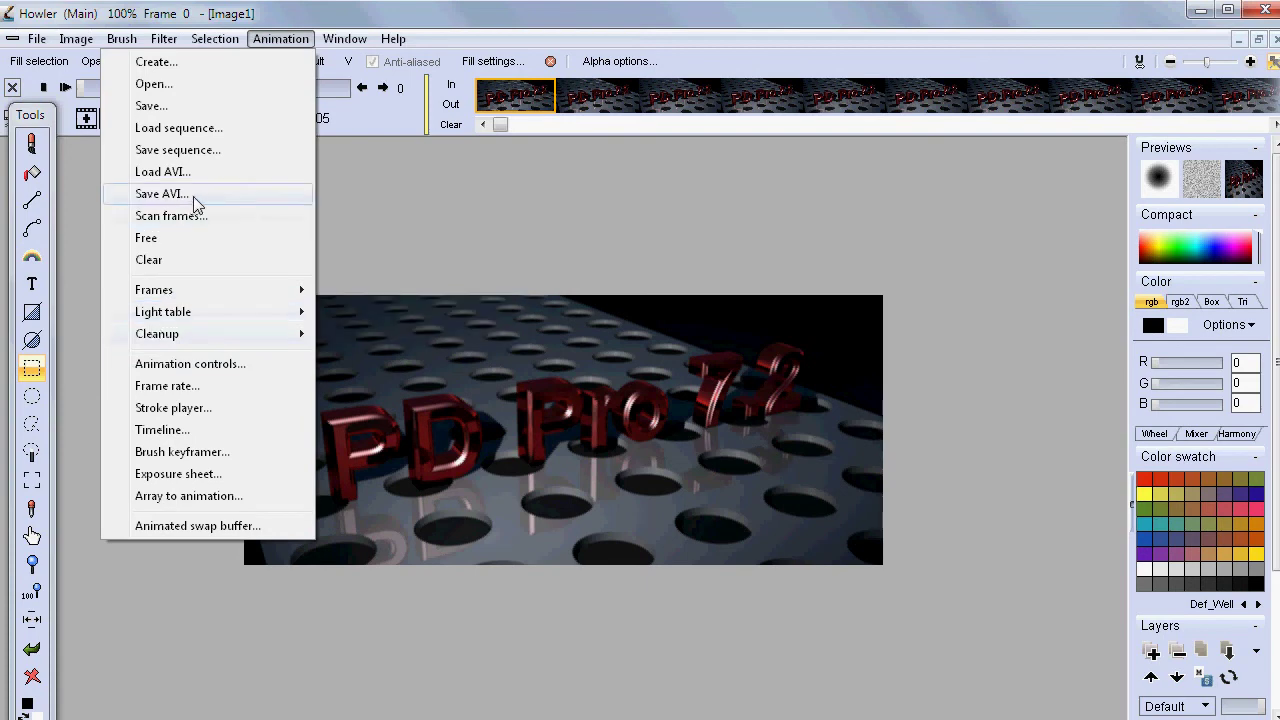
left_click(162, 194)
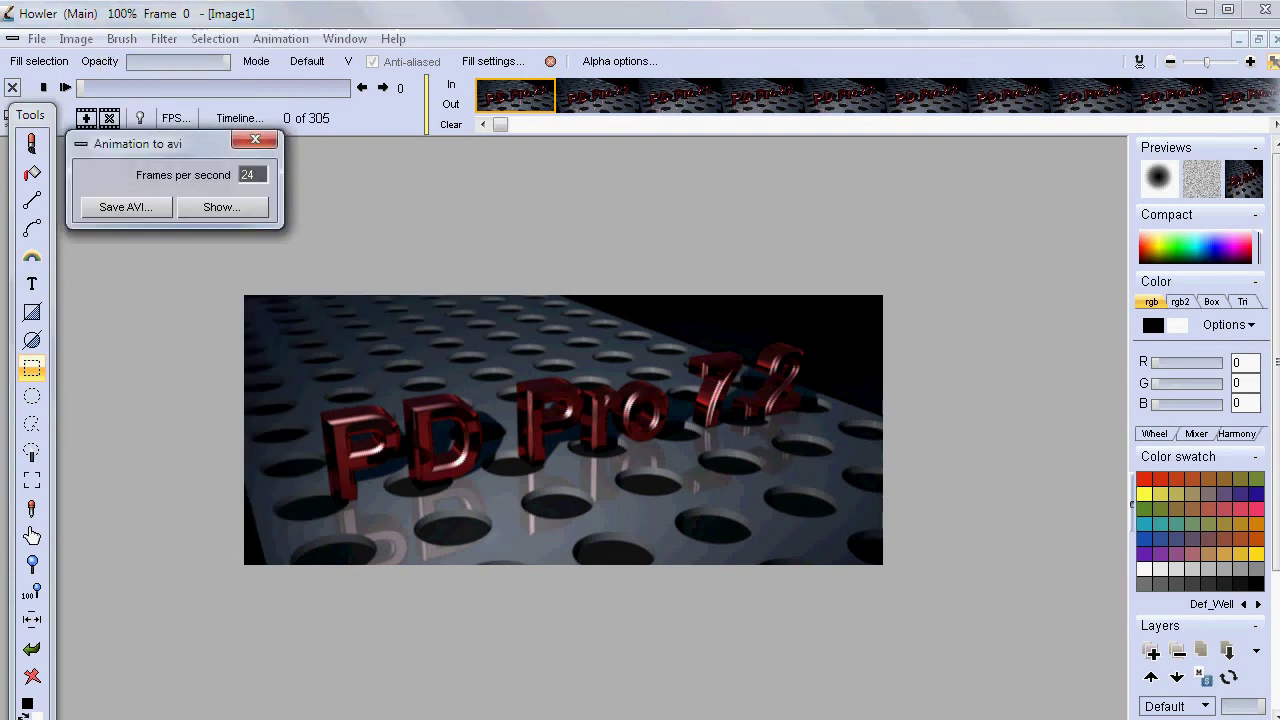